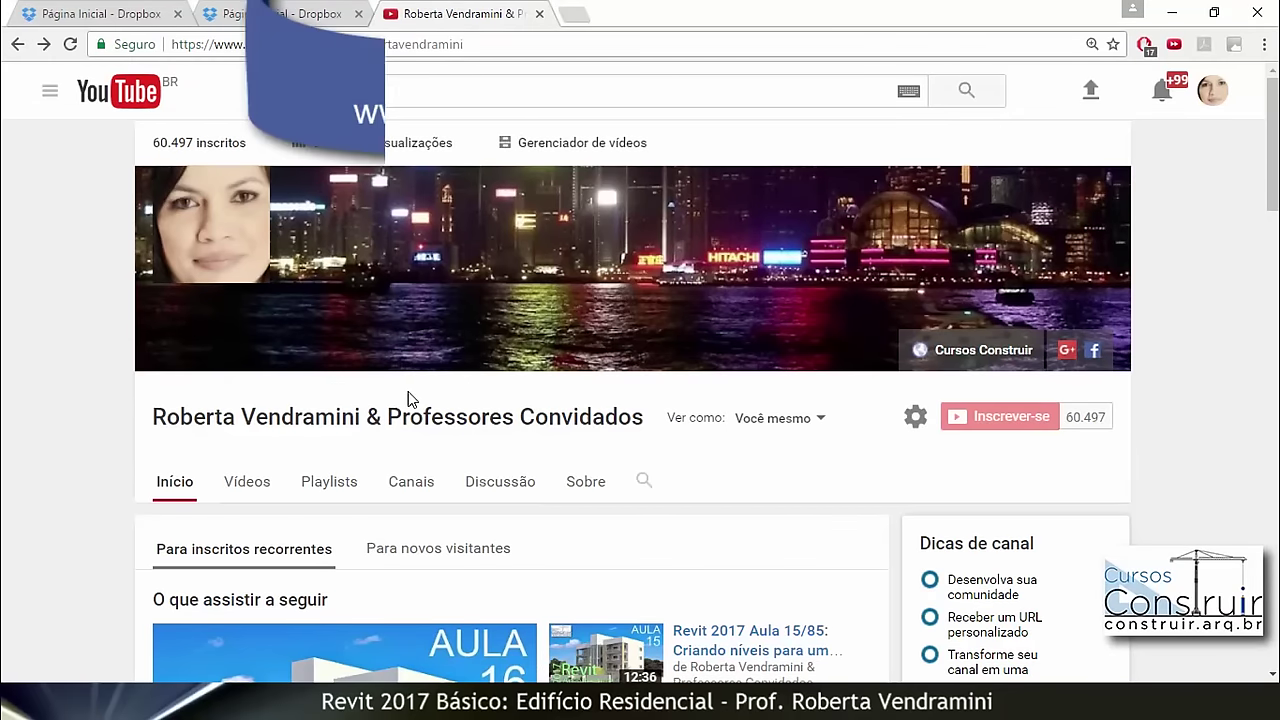
Step: Open the 'Novidades Revit 2017' playlist from the channel's Playlists and scroll through its lessons
left_click(333, 490)
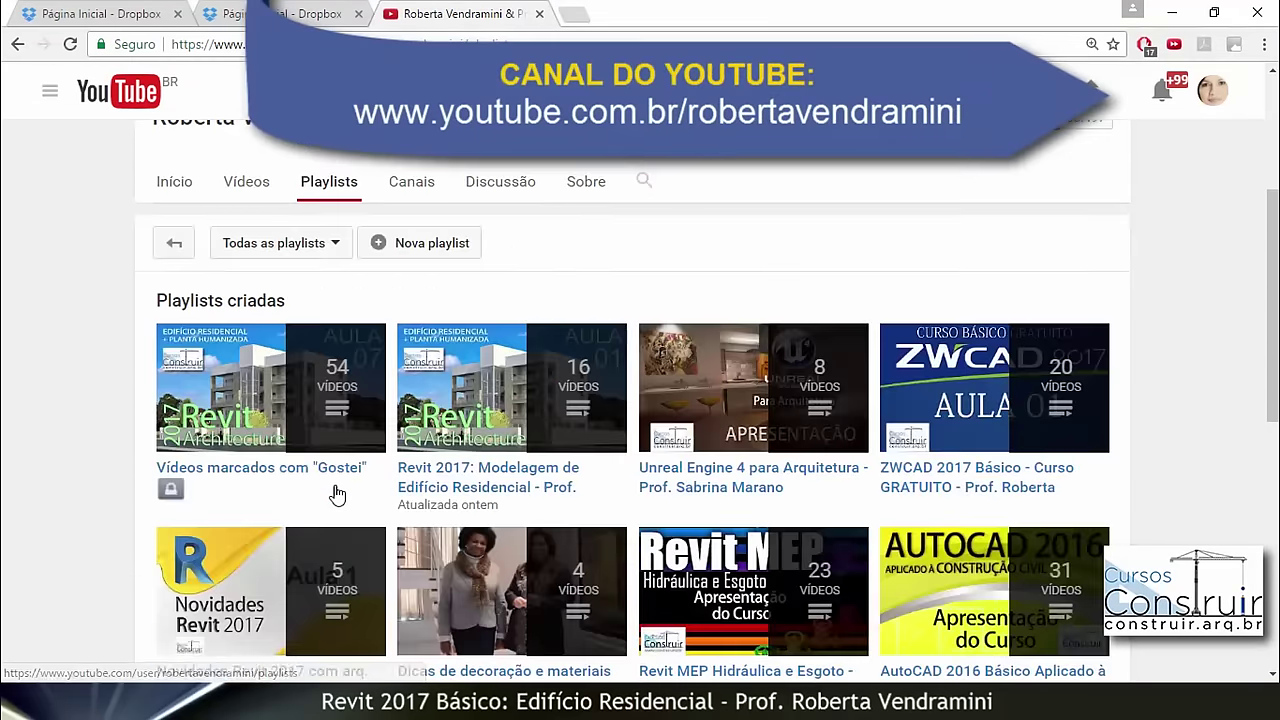
scroll(337, 491, "down", 3)
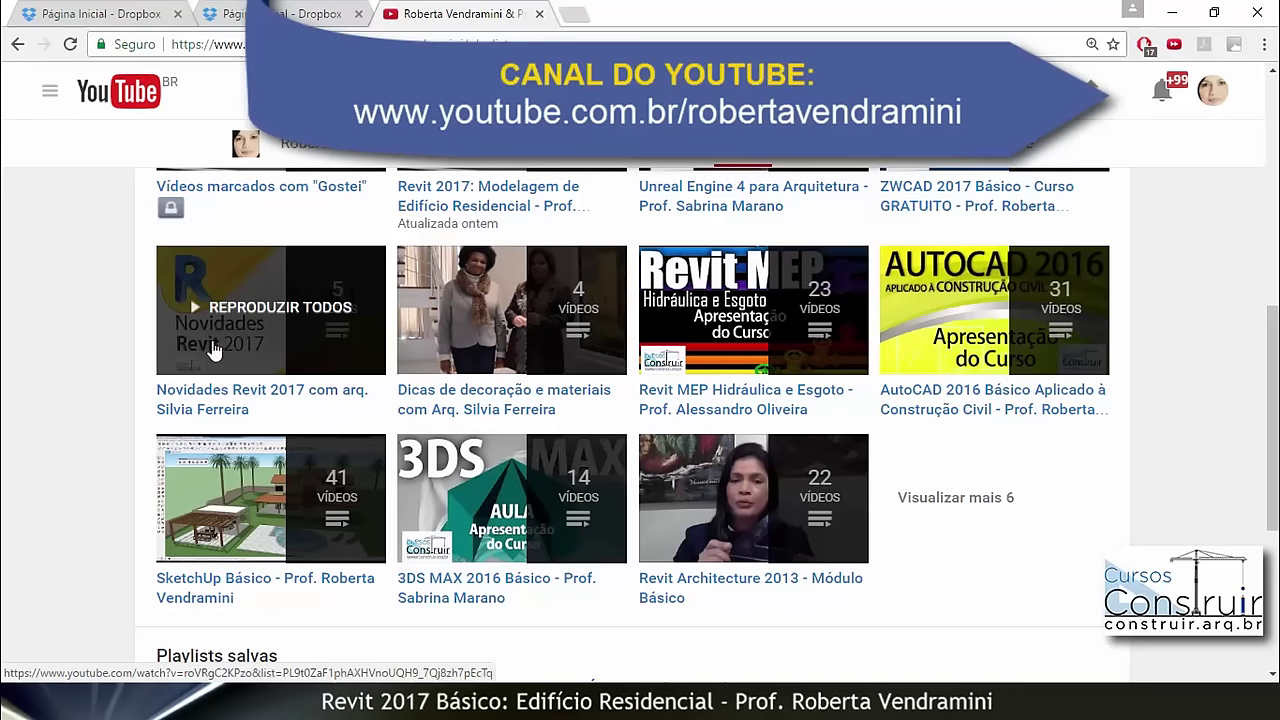
left_click(265, 397)
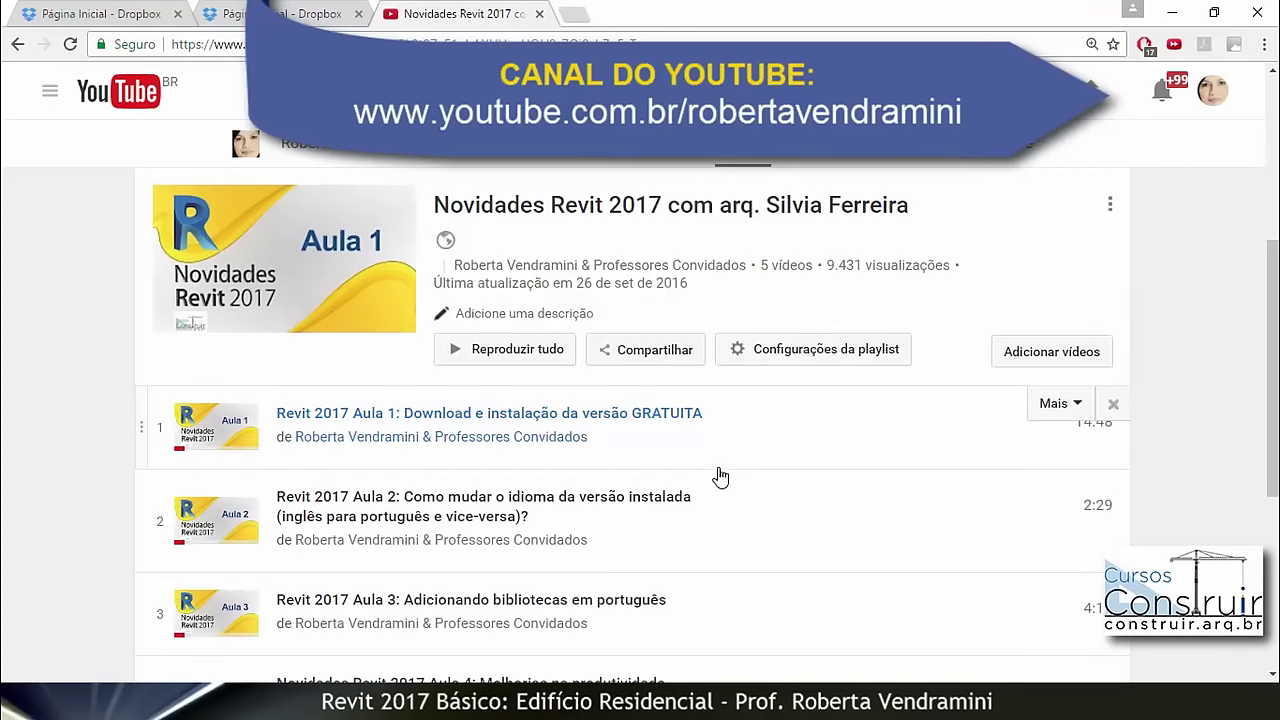
scroll(720, 477, "down", 2)
scroll(720, 477, "down", 1)
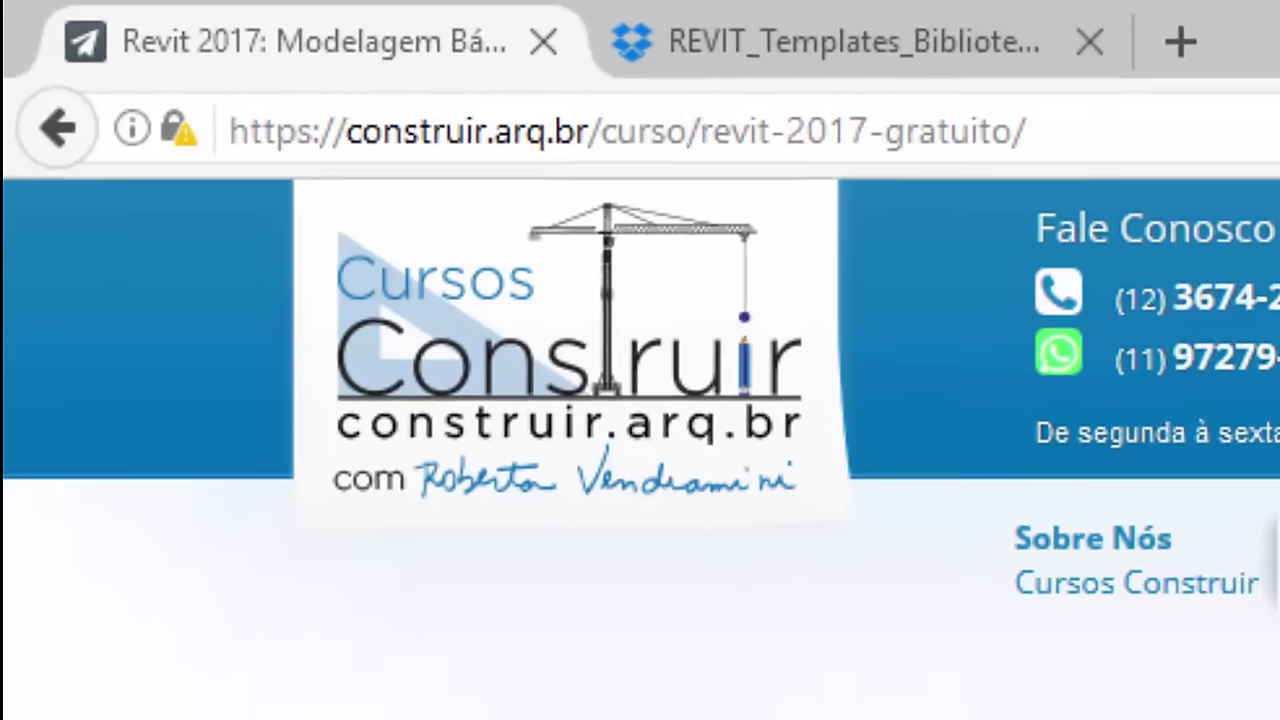
Step: Expand Materiais Complementares and open the 'TEMPLATES E FAMÍLIAS ORIGINAIS DO REVIT (PORTUGUÊS)' download
scroll(471, 529, "down", 3)
scroll(266, 306, "down", 3)
scroll(270, 302, "down", 1)
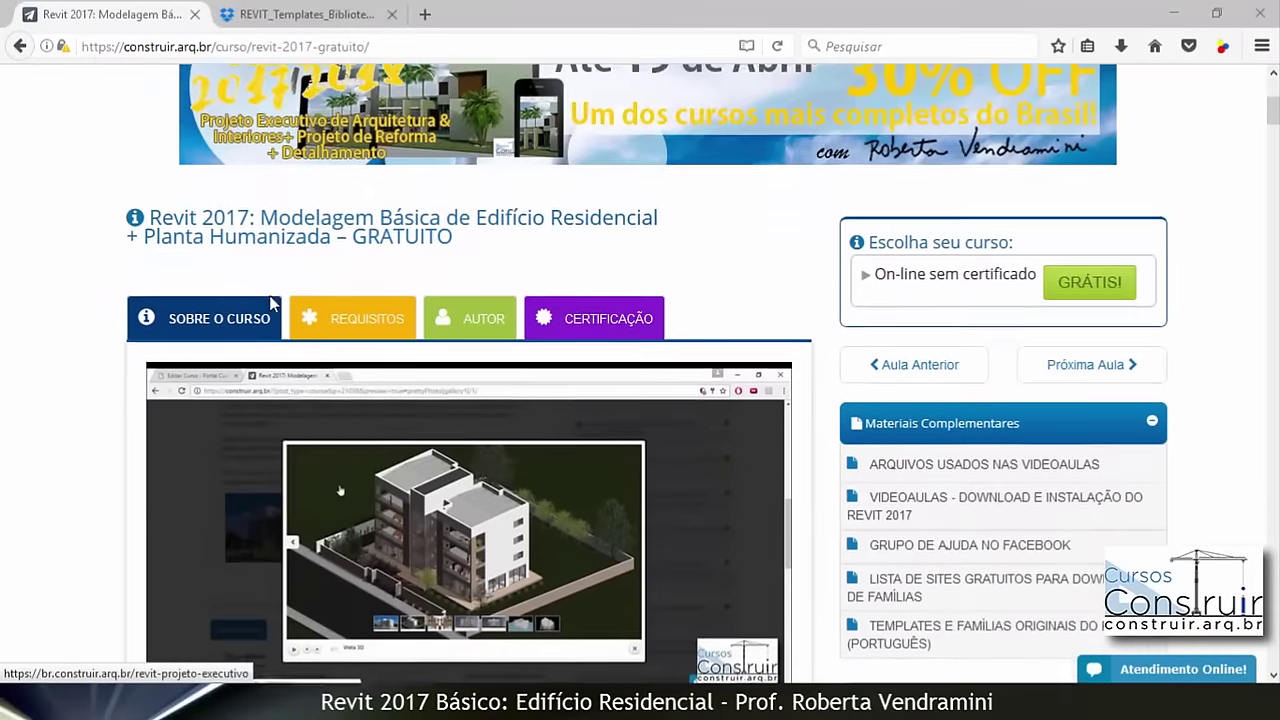
scroll(270, 302, "down", 2)
scroll(270, 302, "down", 1)
scroll(270, 302, "down", 1)
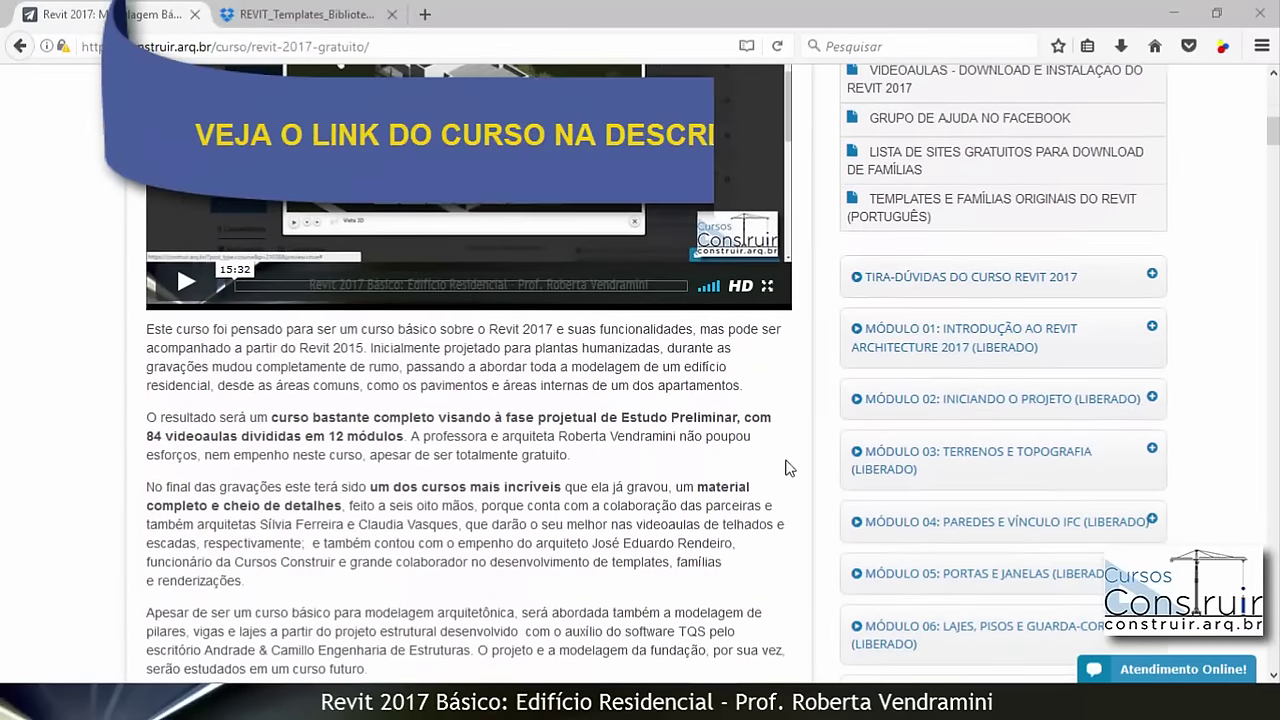
scroll(795, 460, "up", 1)
scroll(900, 430, "up", 2)
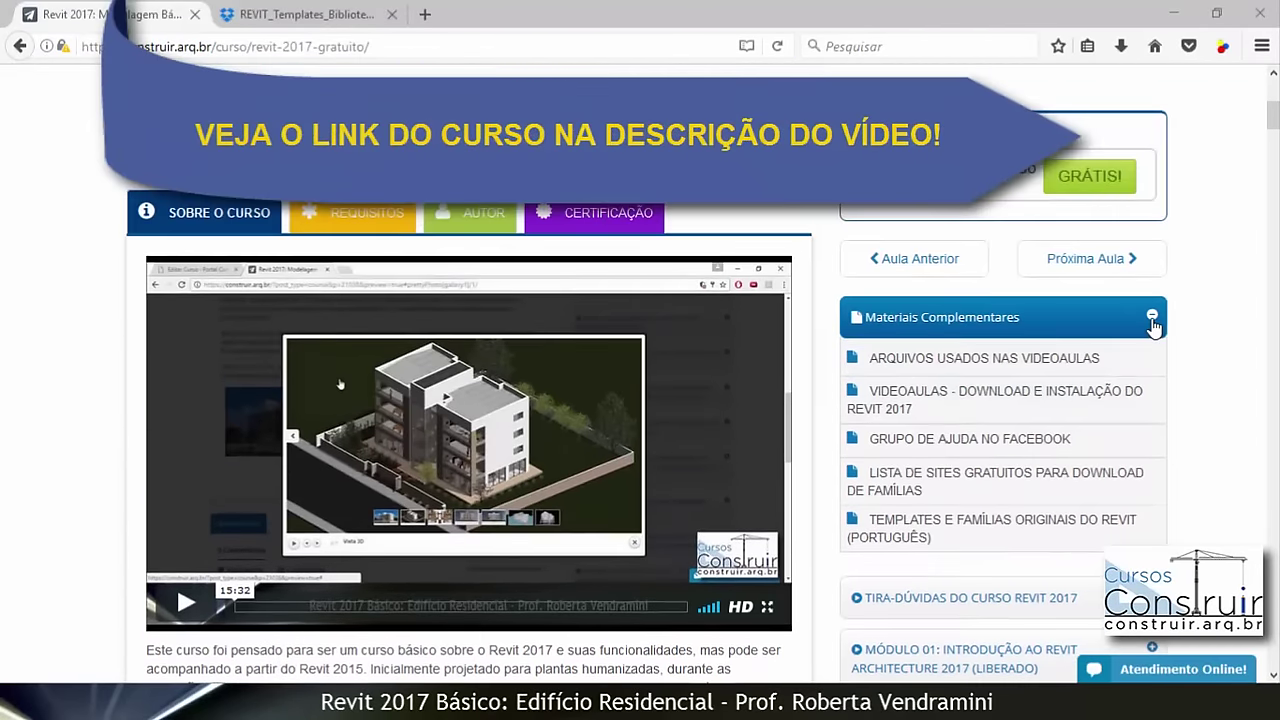
left_click(1152, 318)
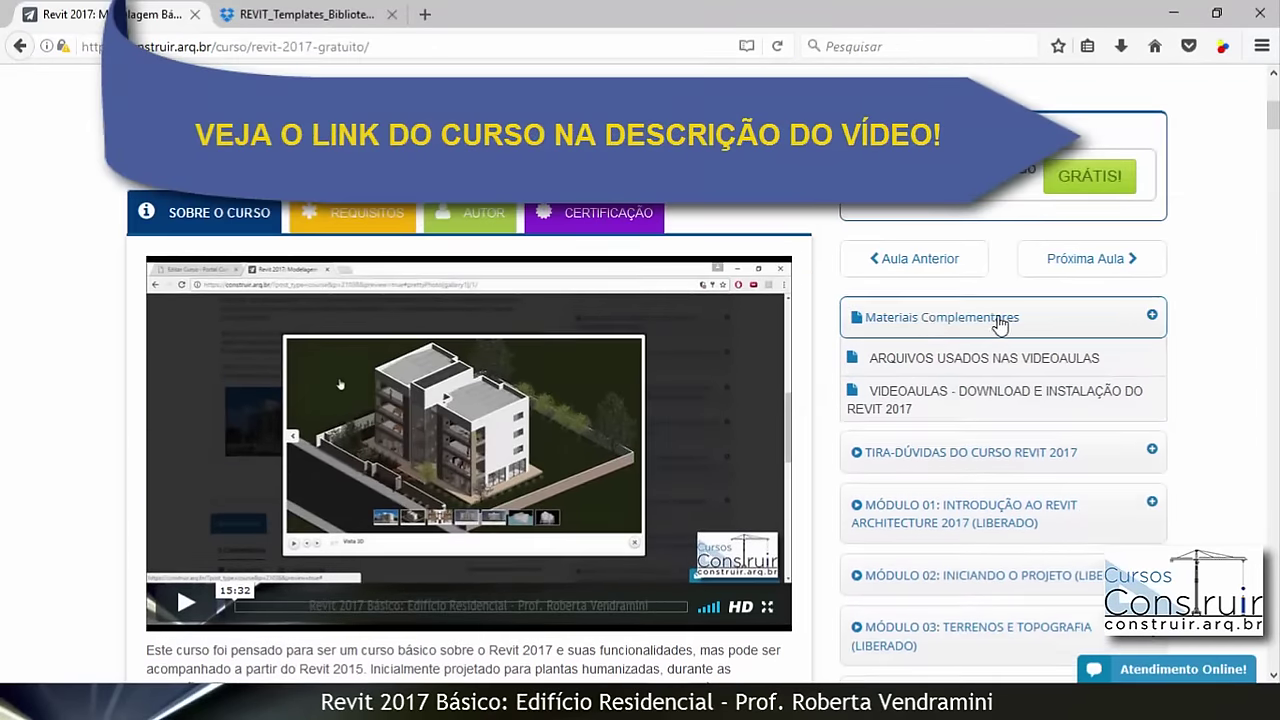
left_click(1151, 318)
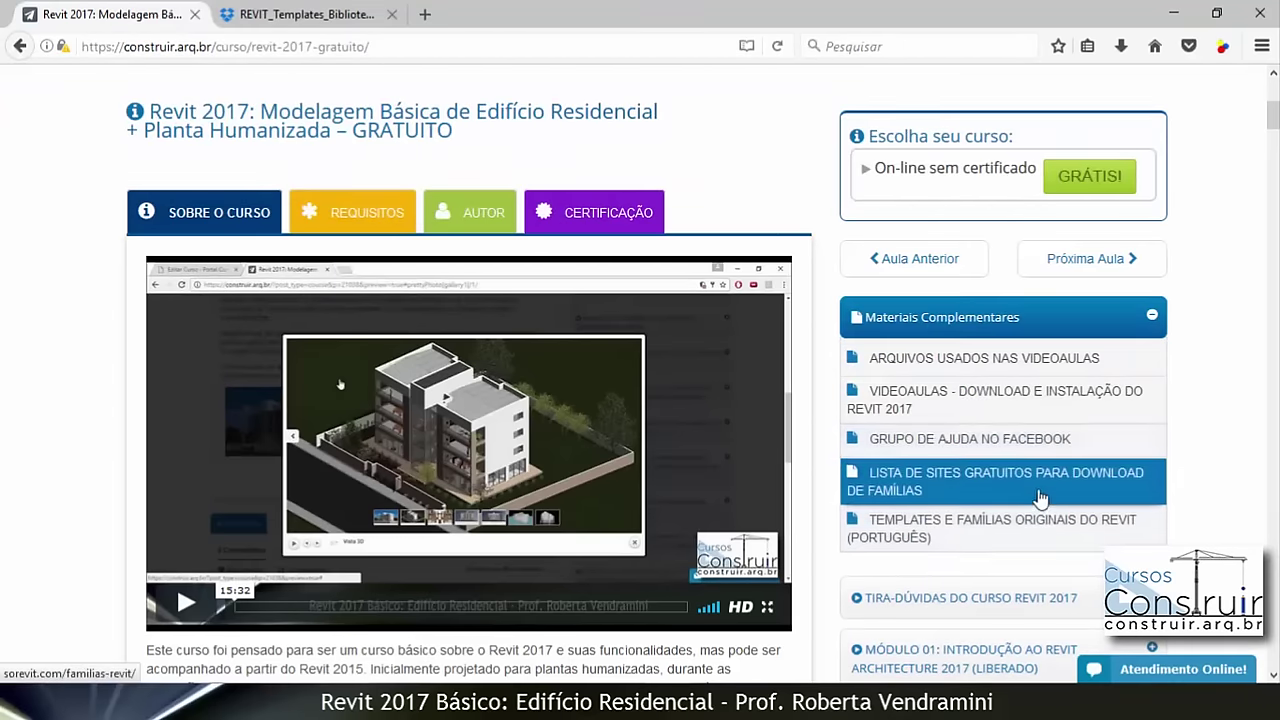
scroll(1040, 498, "down", 3)
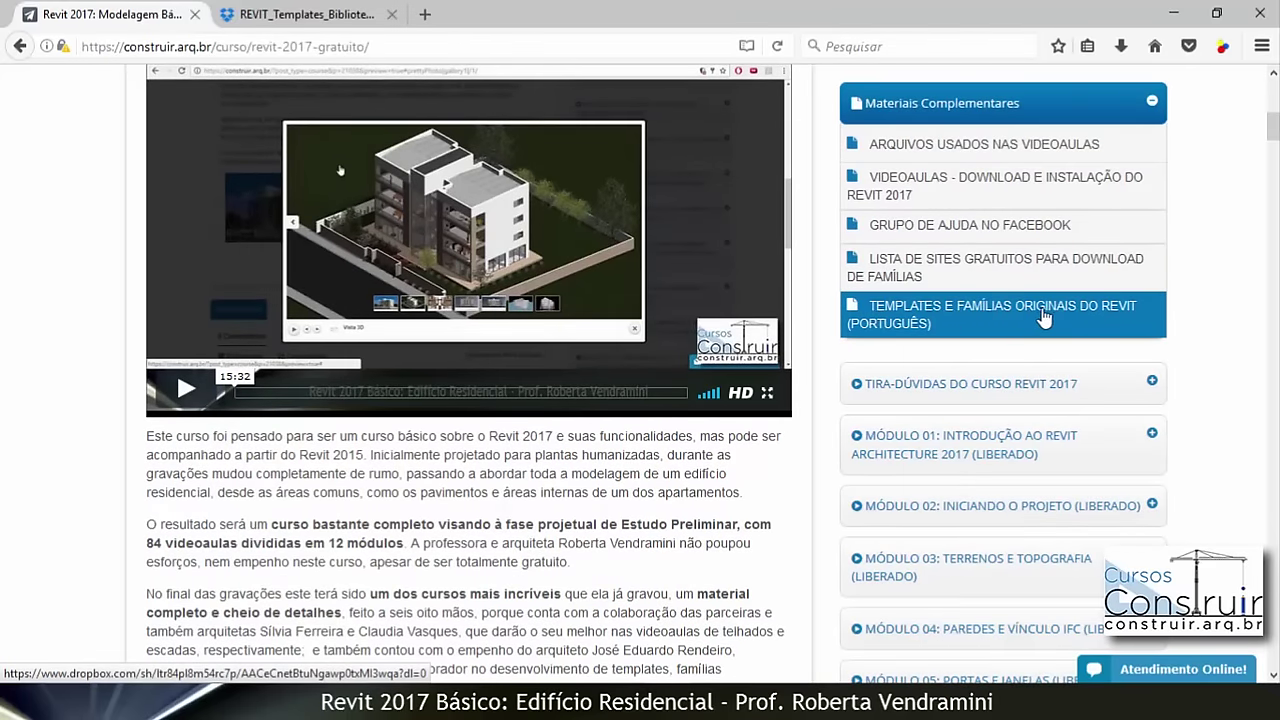
left_click(310, 15)
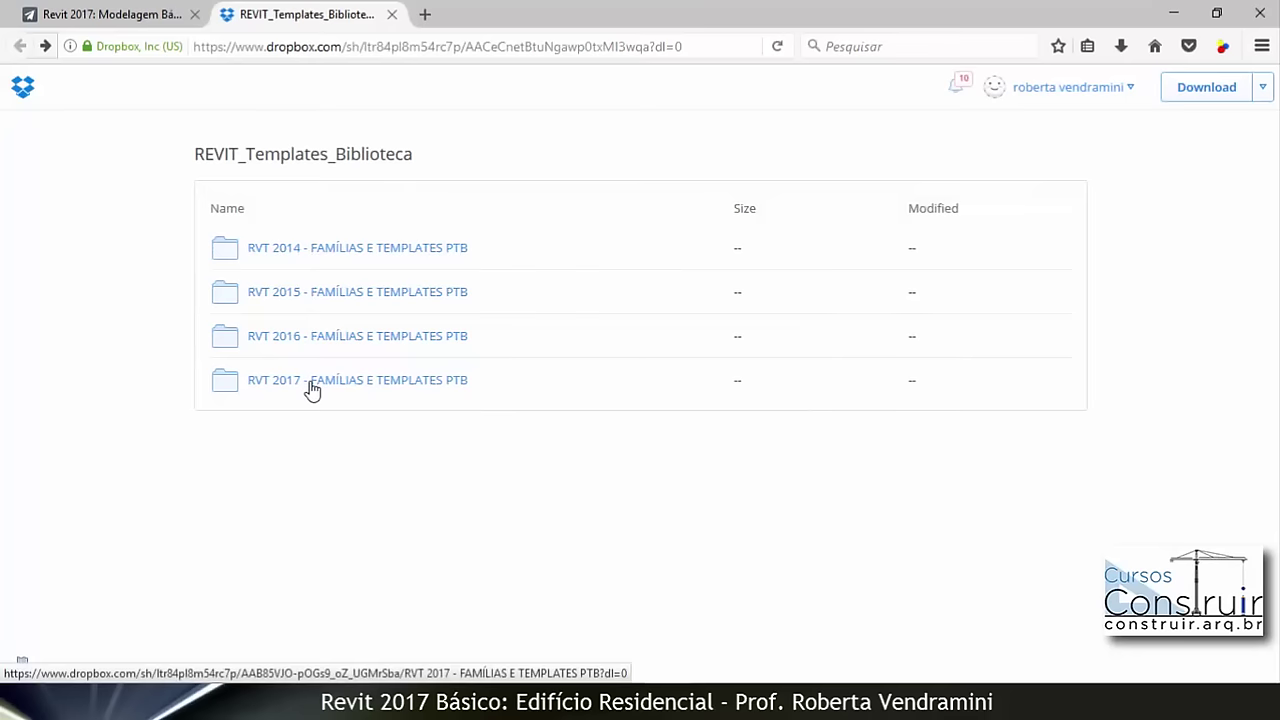
Step: Copy the path C:\ProgramData\Autodesk\RVT 2015\ from the RVT 2015 folder's directory text file
left_click(338, 298)
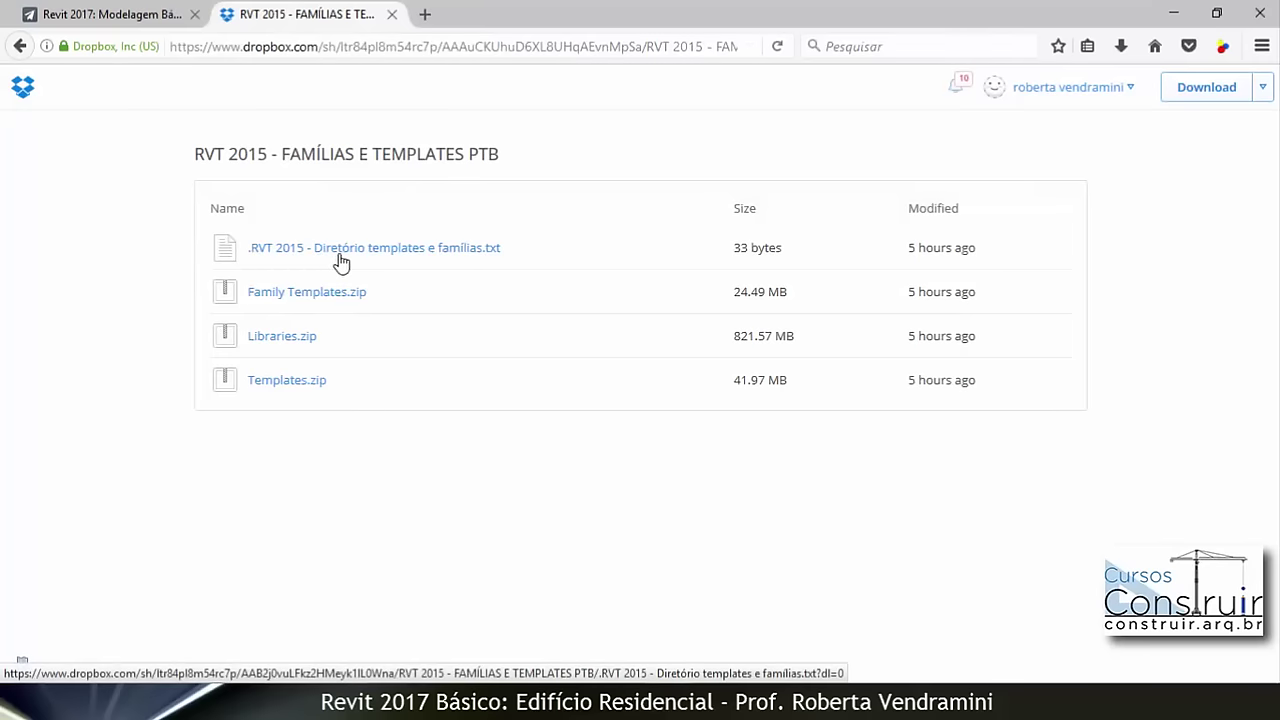
left_click(411, 256)
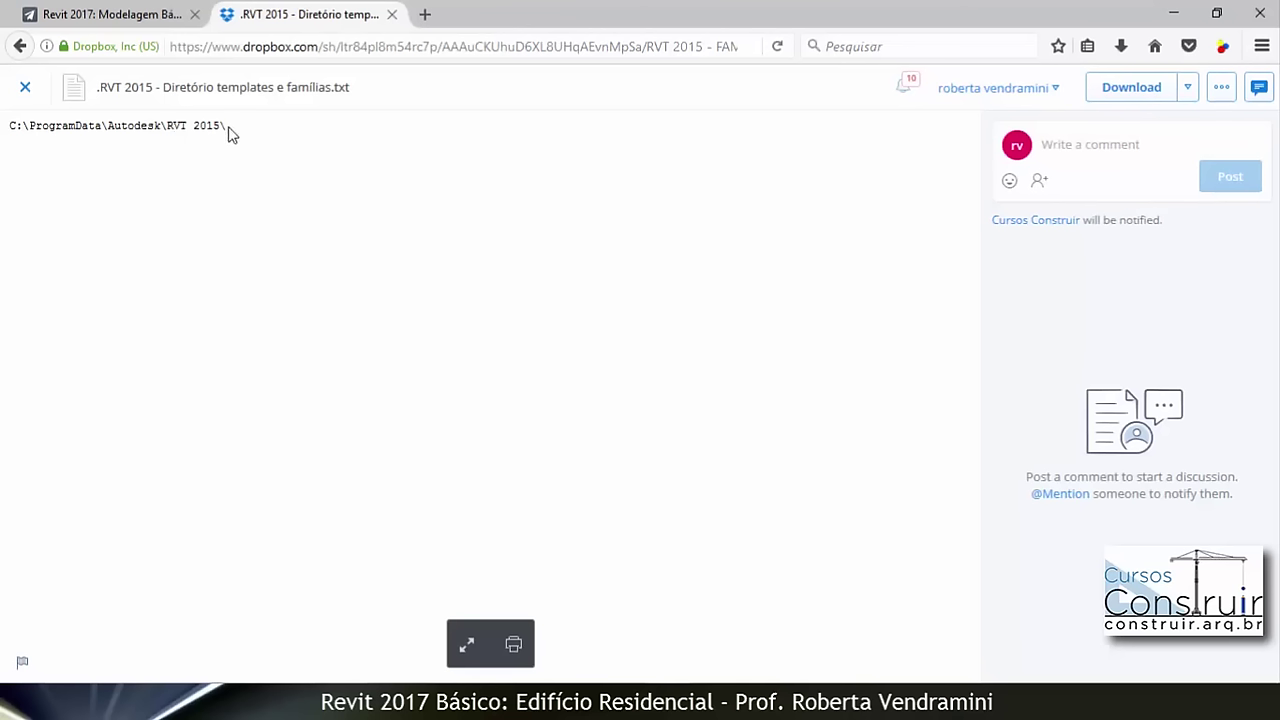
left_click_drag(226, 126, 8, 131)
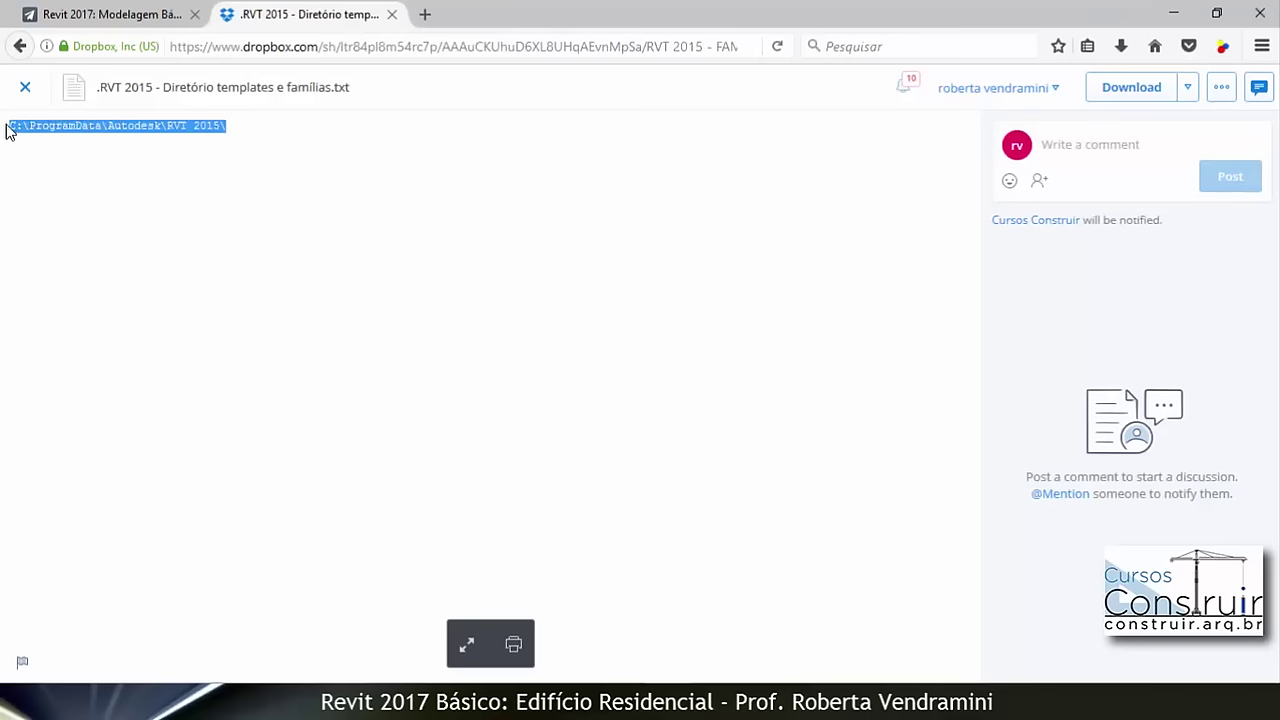
right_click(57, 124)
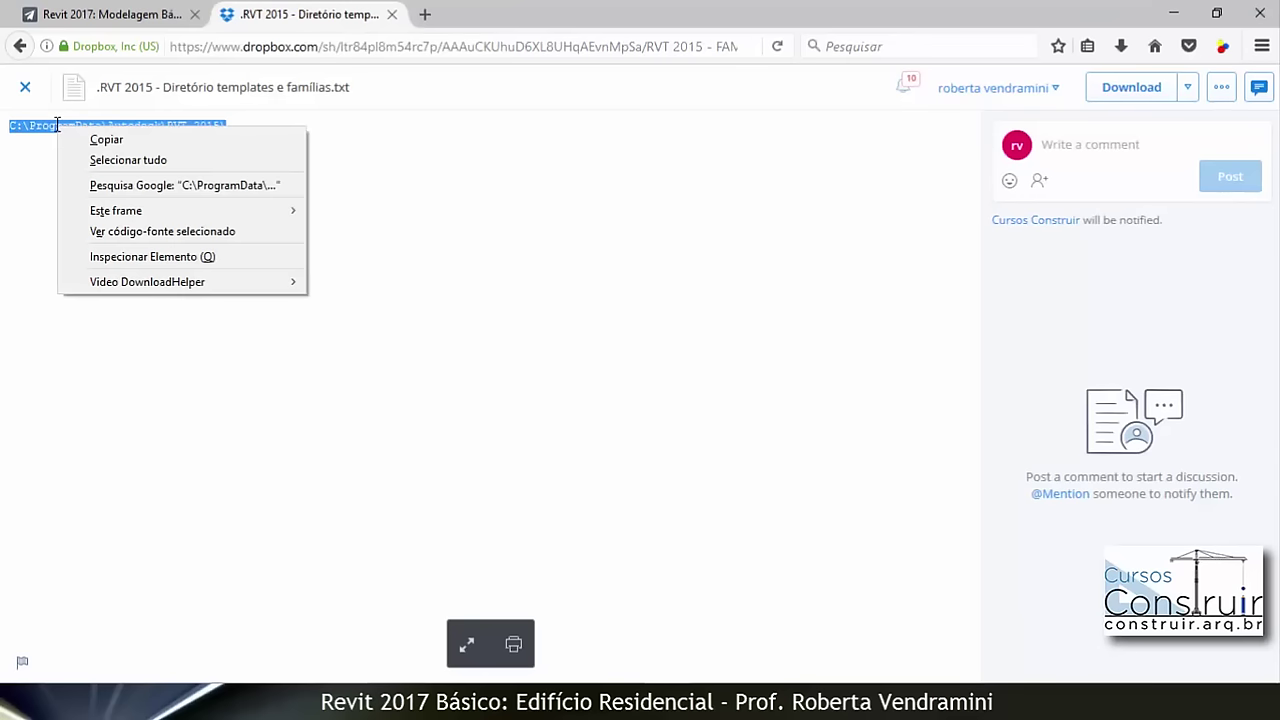
left_click(117, 143)
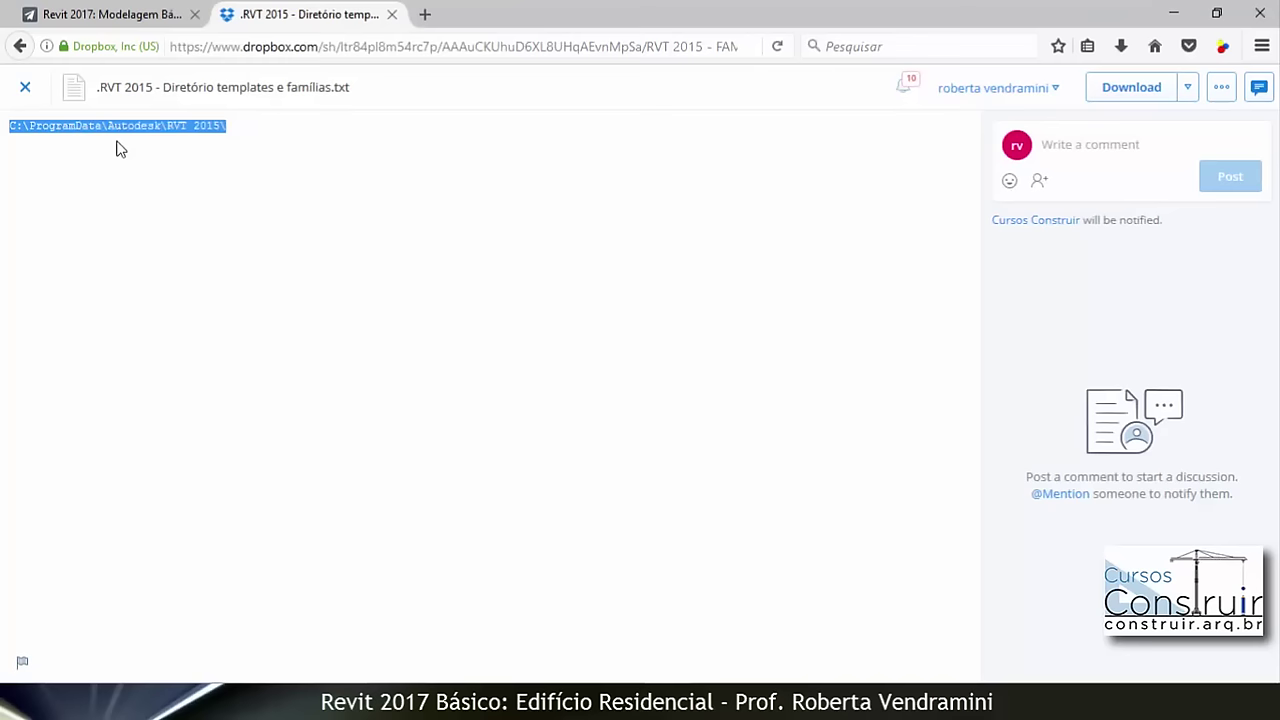
Step: Open a maximized File Explorer window at the pasted C:\ProgramData\Autodesk\RVT 2015 path
right_click(16, 680)
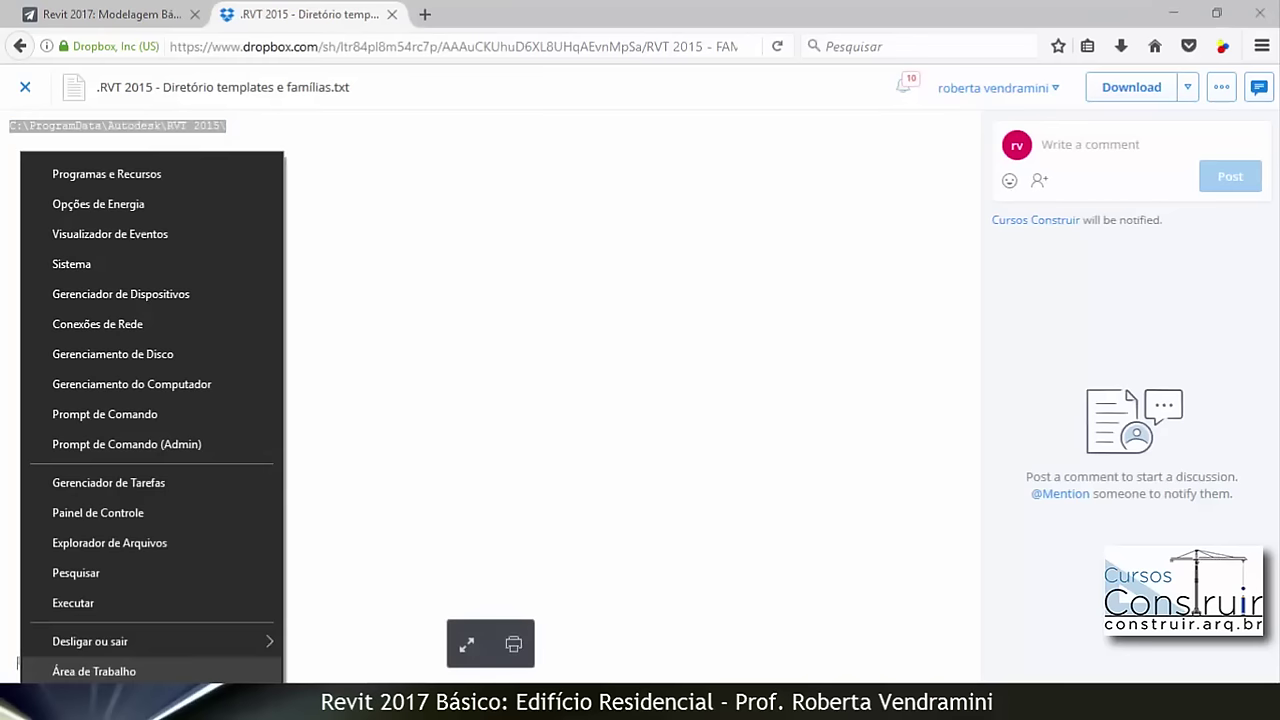
left_click(128, 544)
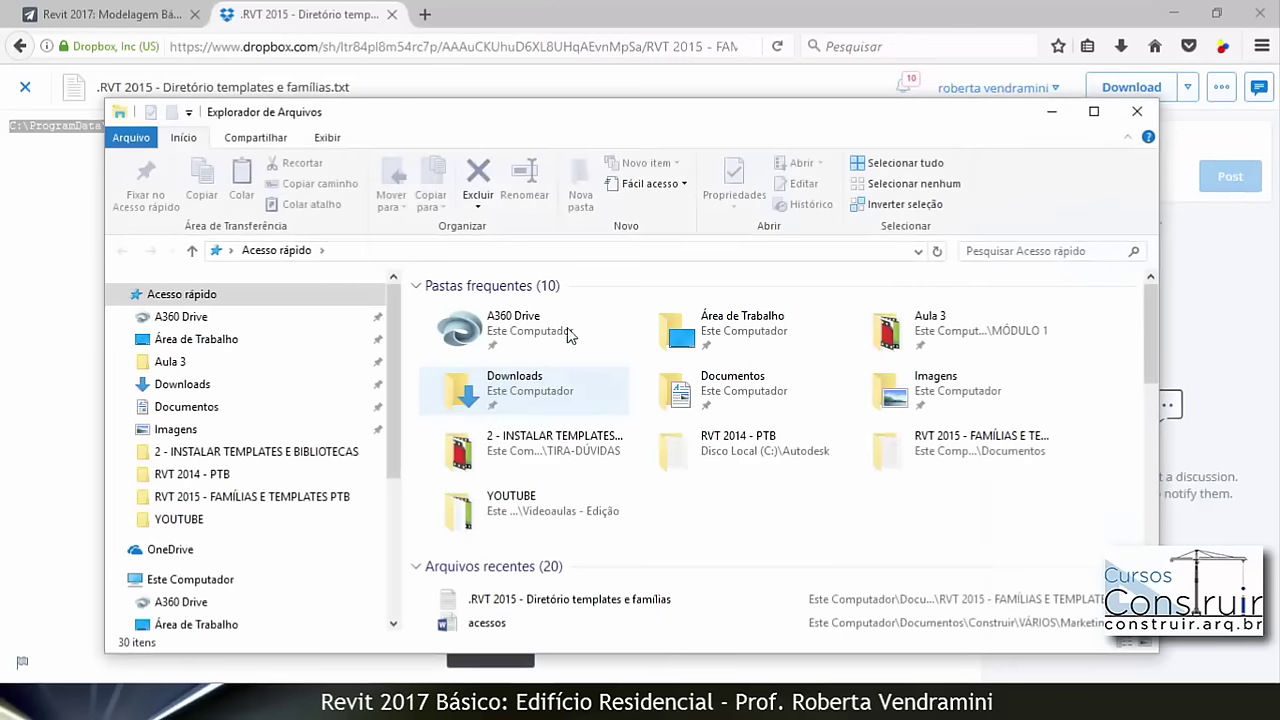
left_click(1094, 111)
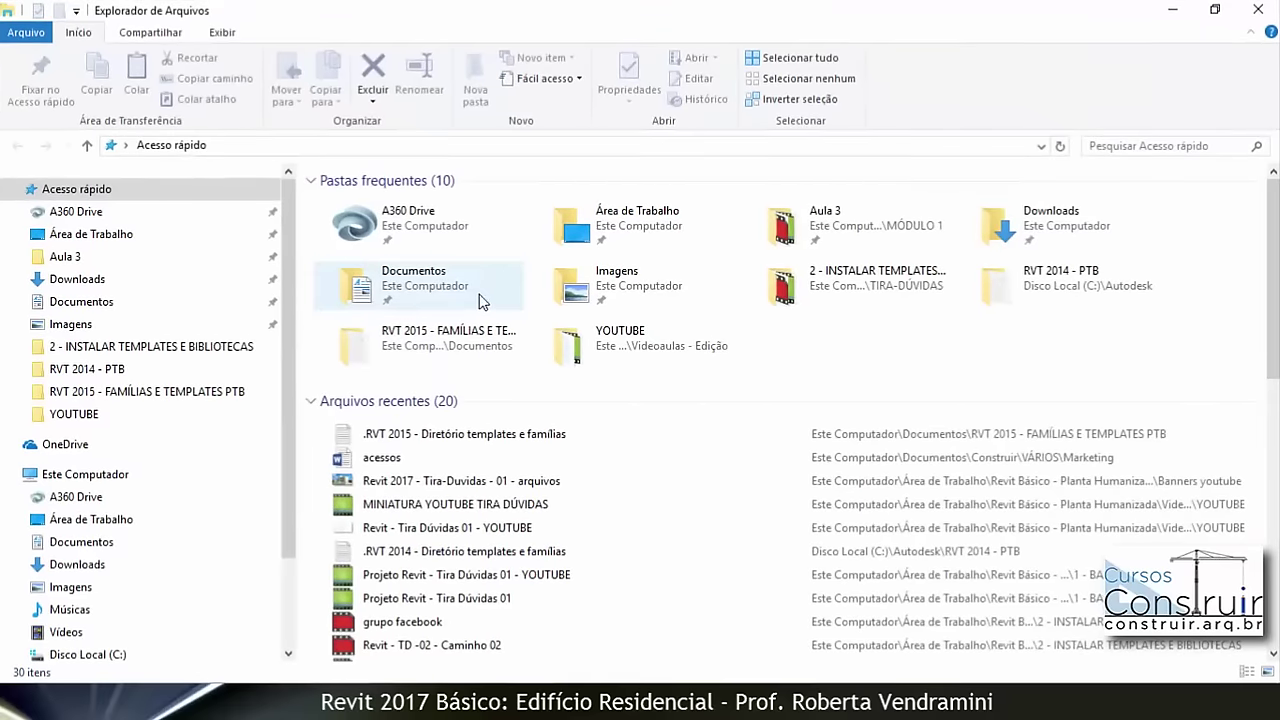
left_click(222, 145)
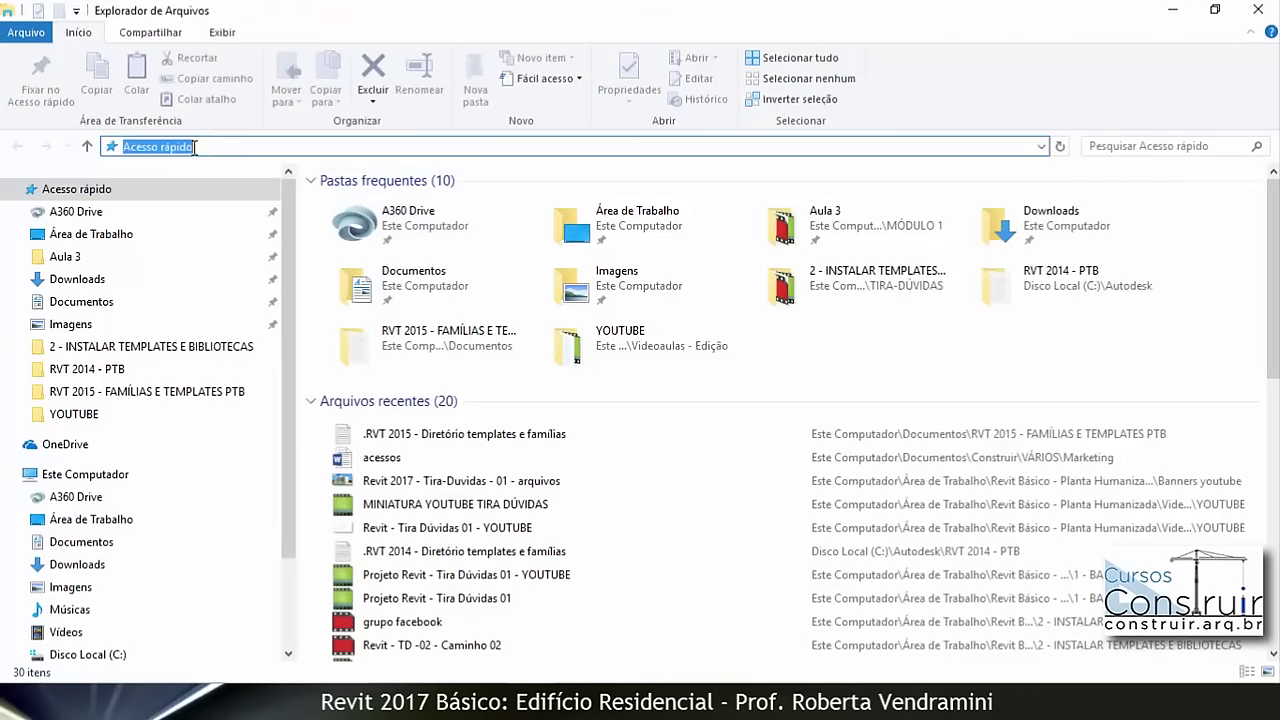
right_click(190, 148)
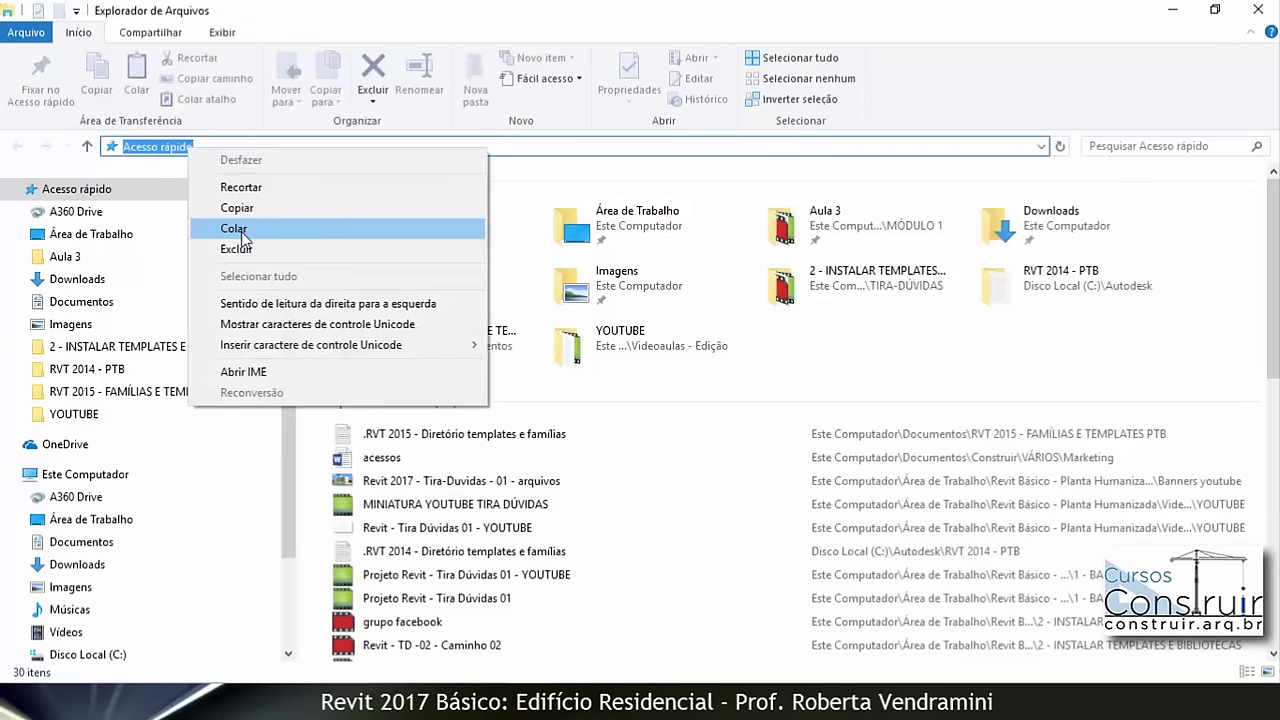
left_click(240, 229)
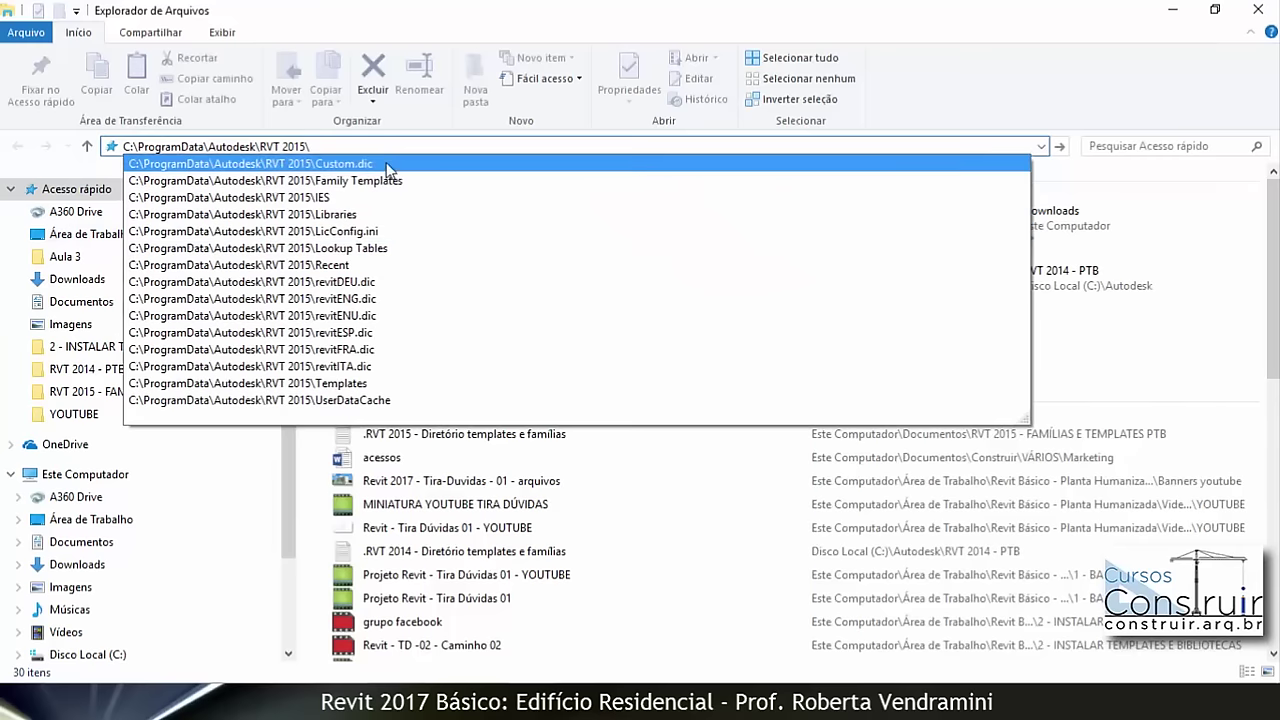
key("Return")
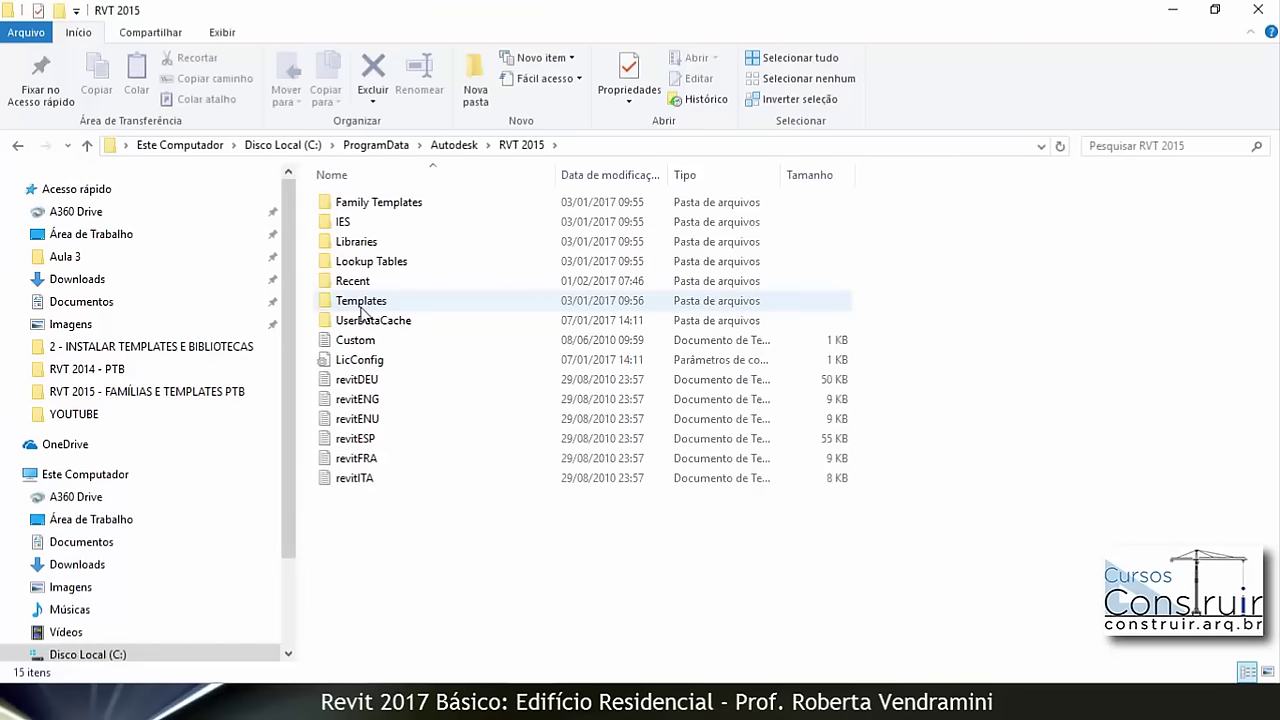
mouse_move(360, 300)
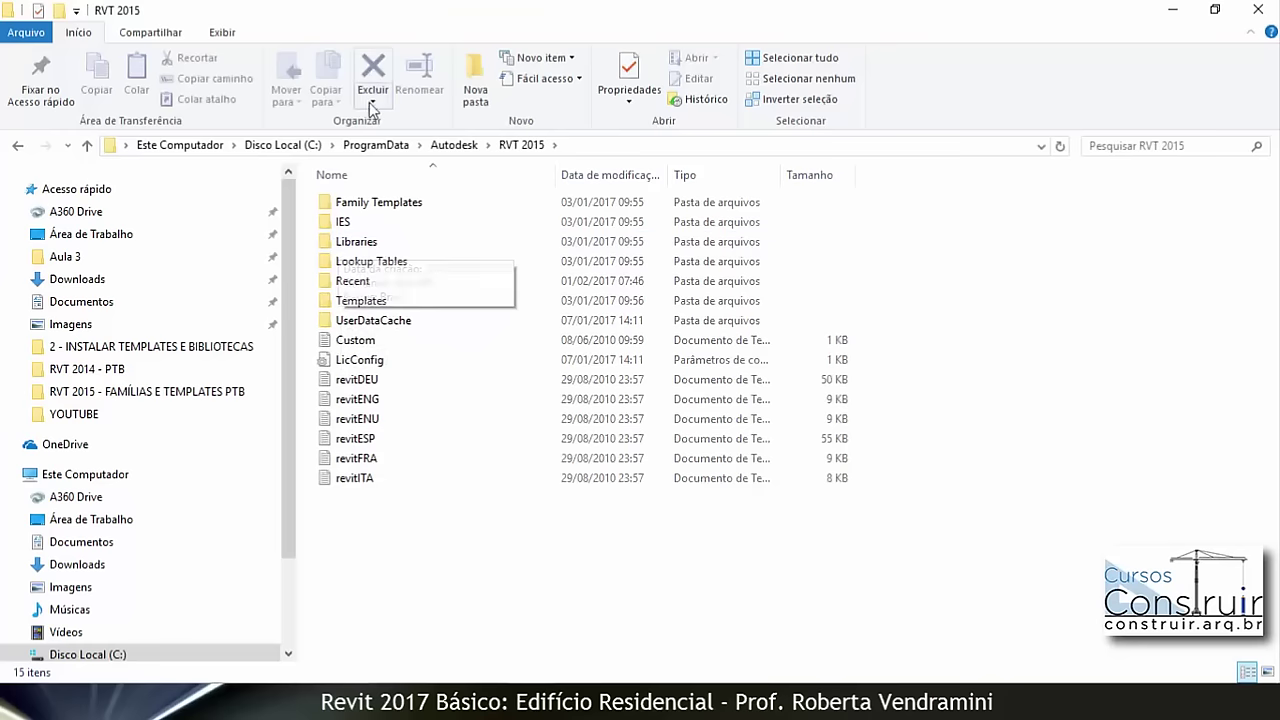
Step: Browse the installed Portuguese family templates inside Family Templates
double_click(395, 203)
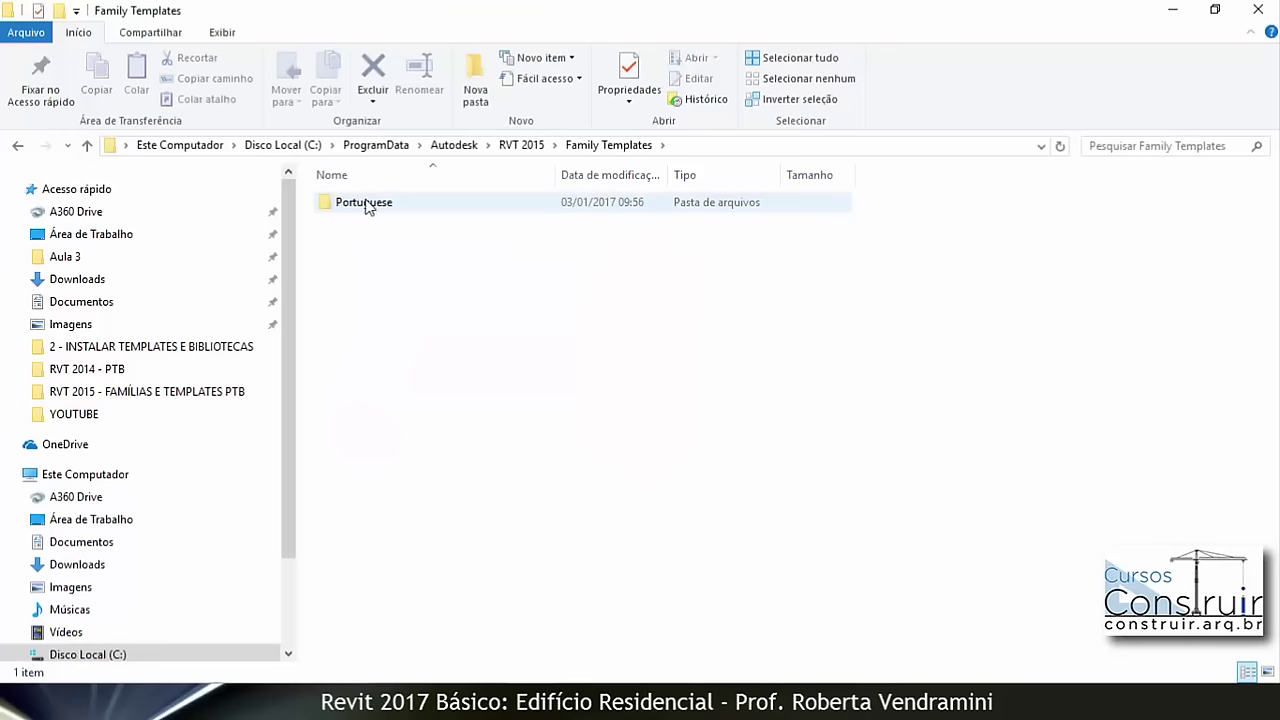
double_click(357, 205)
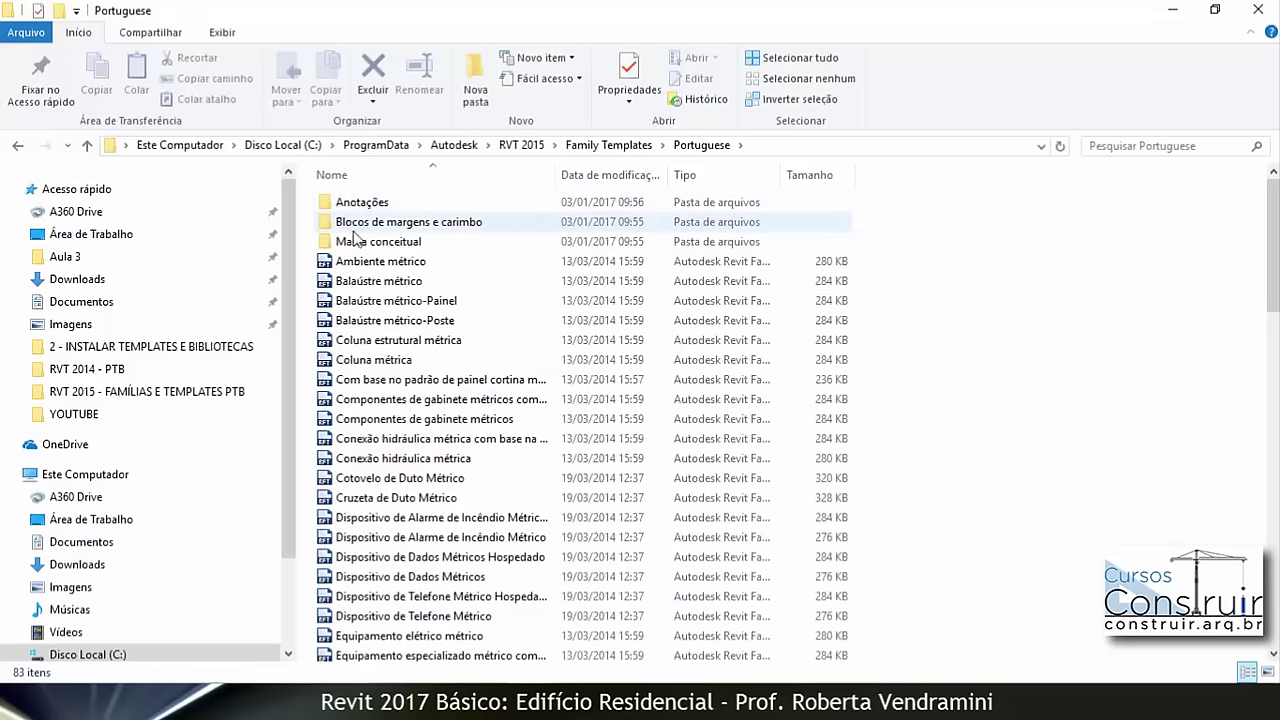
scroll(423, 258, "down", 1)
scroll(418, 254, "down", 4)
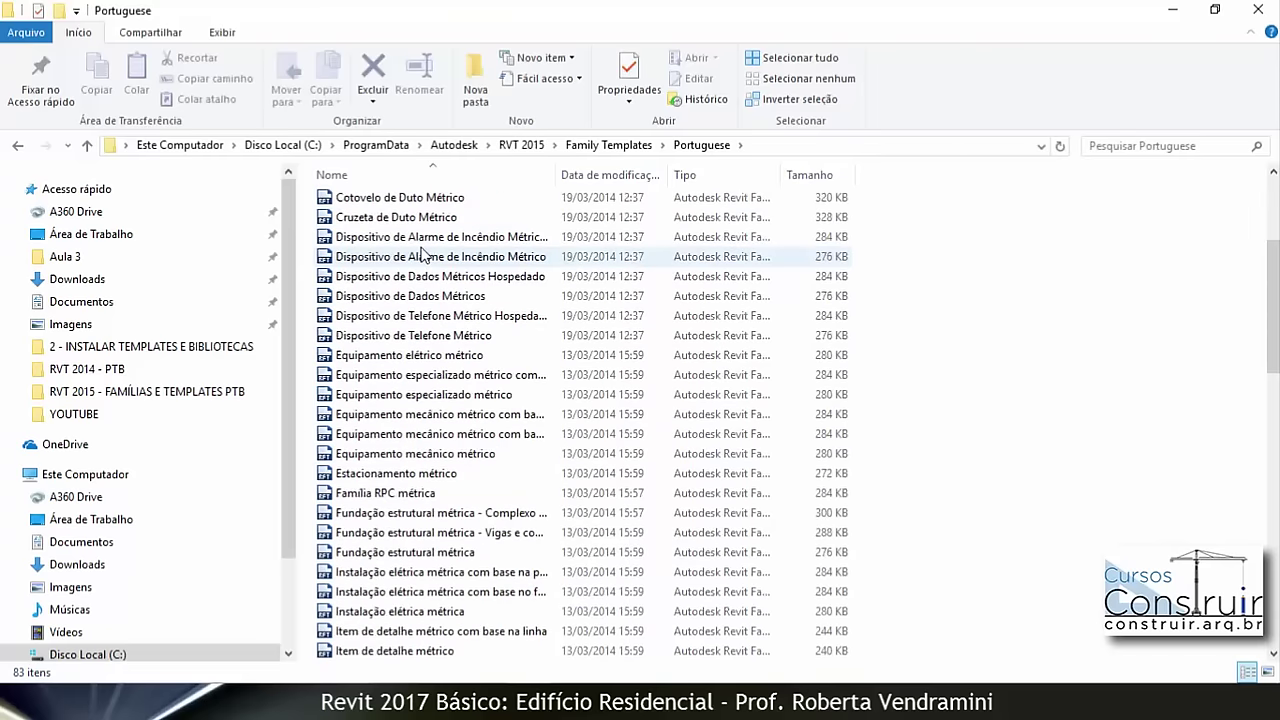
scroll(429, 263, "down", 7)
scroll(443, 277, "down", 4)
scroll(450, 385, "down", 4)
scroll(448, 380, "up", 6)
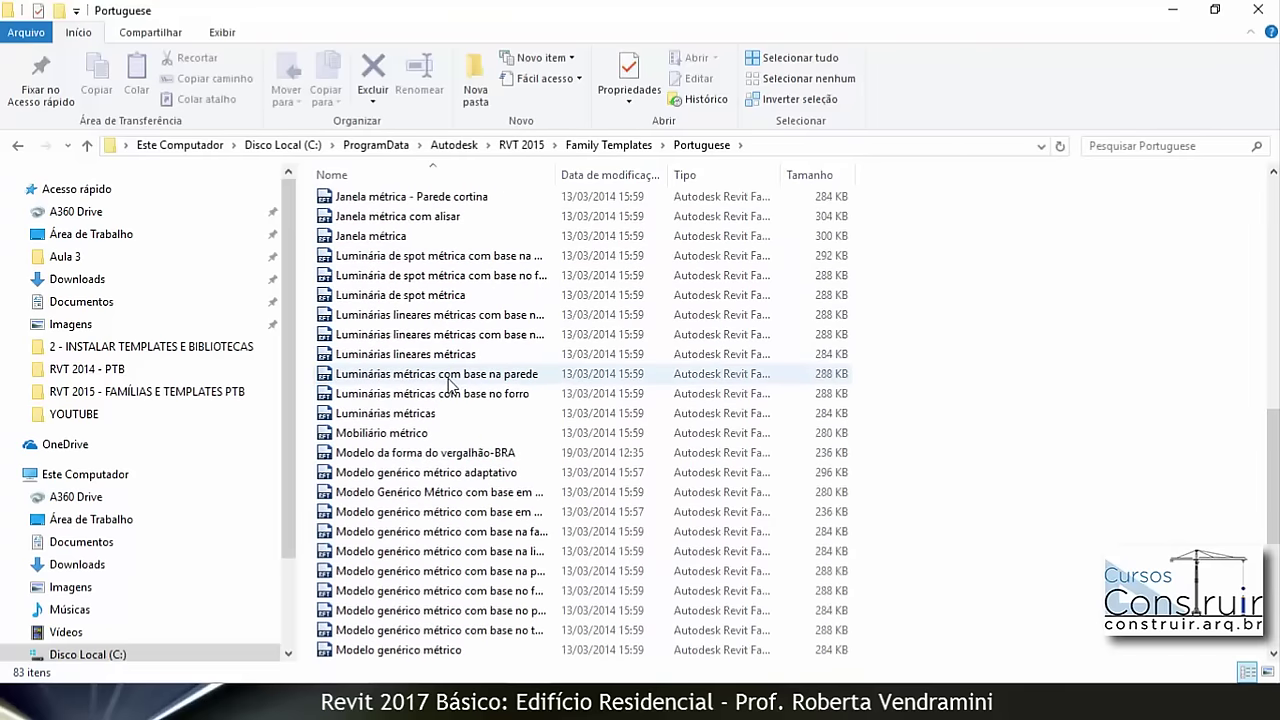
scroll(445, 378, "up", 7)
scroll(443, 376, "up", 7)
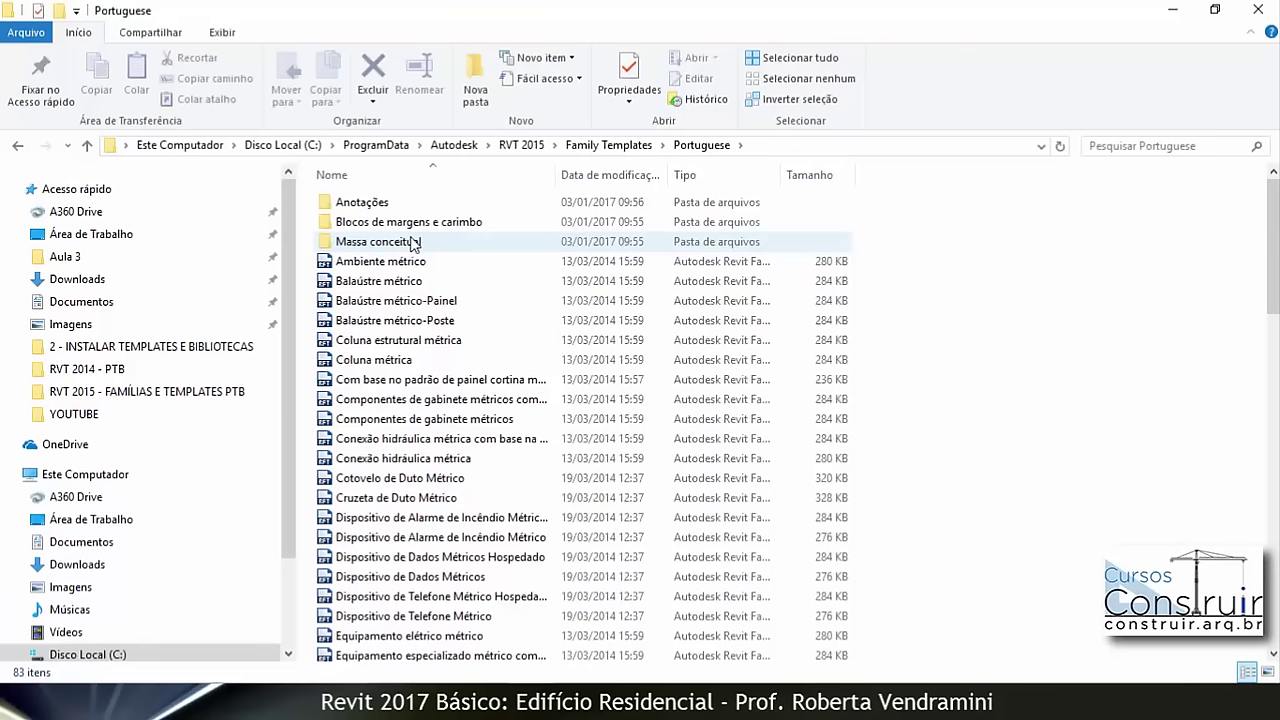
Step: Look through the Brazil library's Colunas and Elementos Moldados folders, then return to RVT 2015
left_click(84, 146)
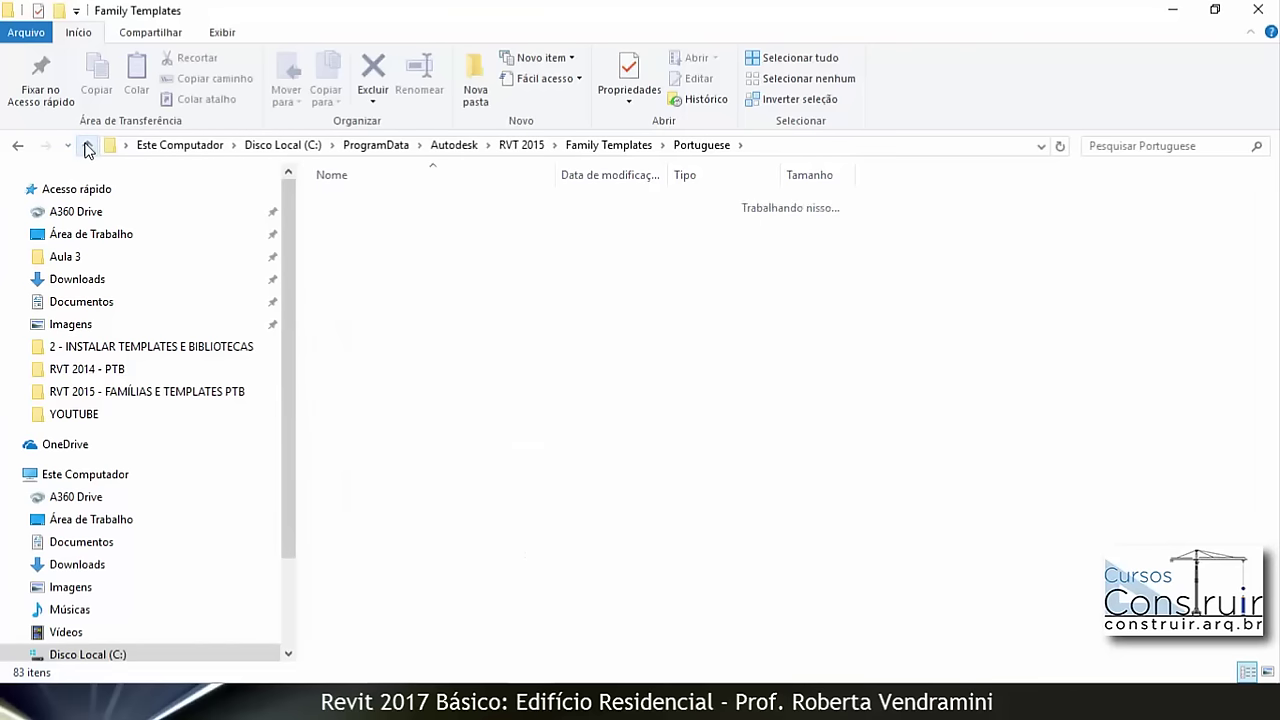
left_click(84, 146)
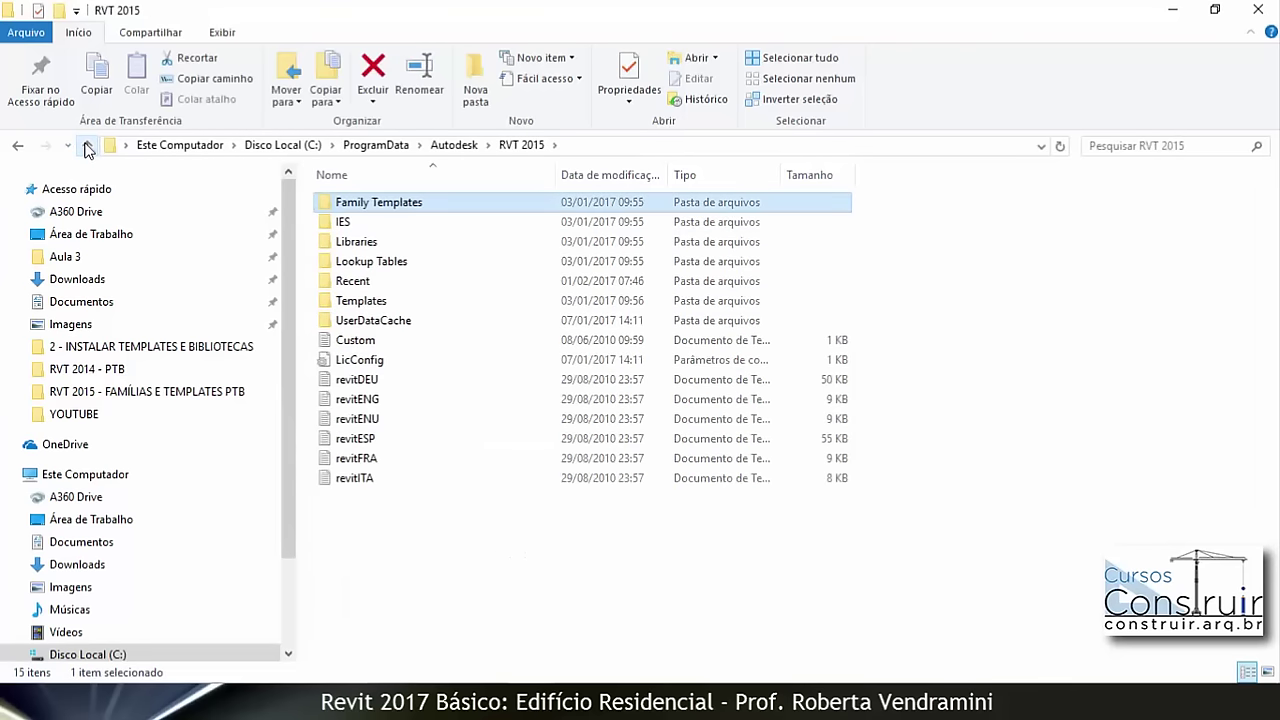
double_click(371, 246)
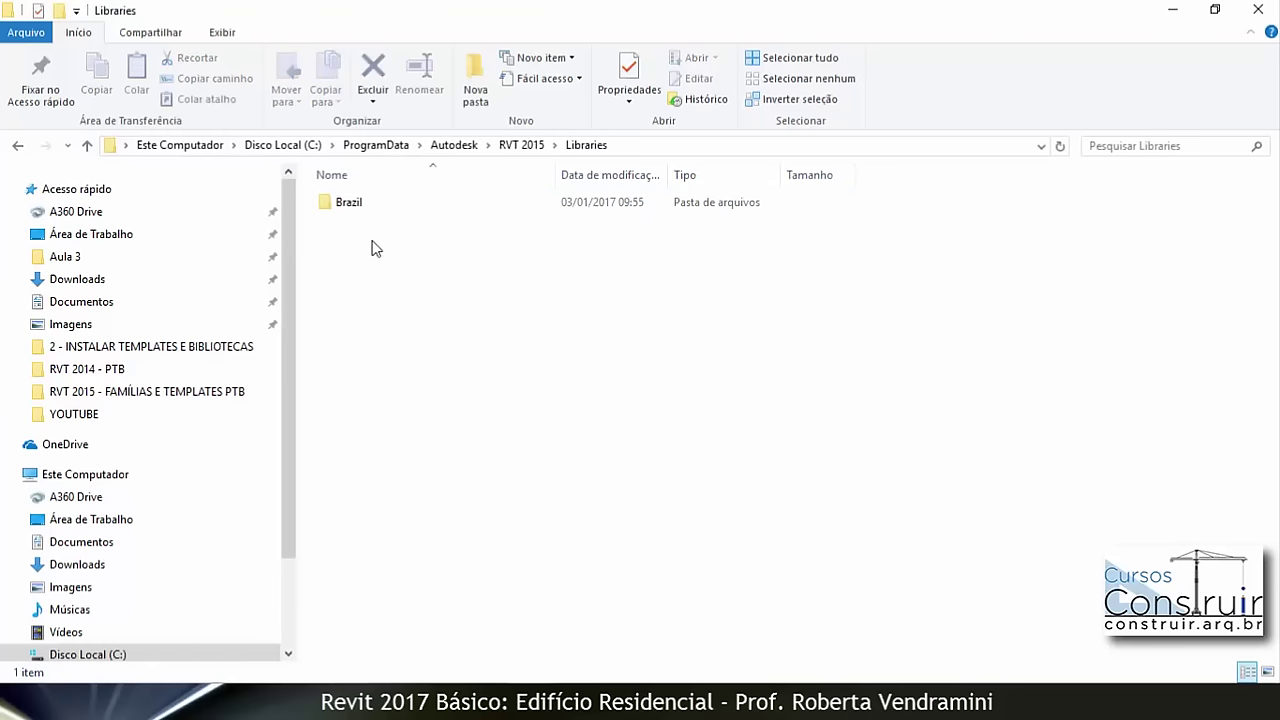
double_click(346, 210)
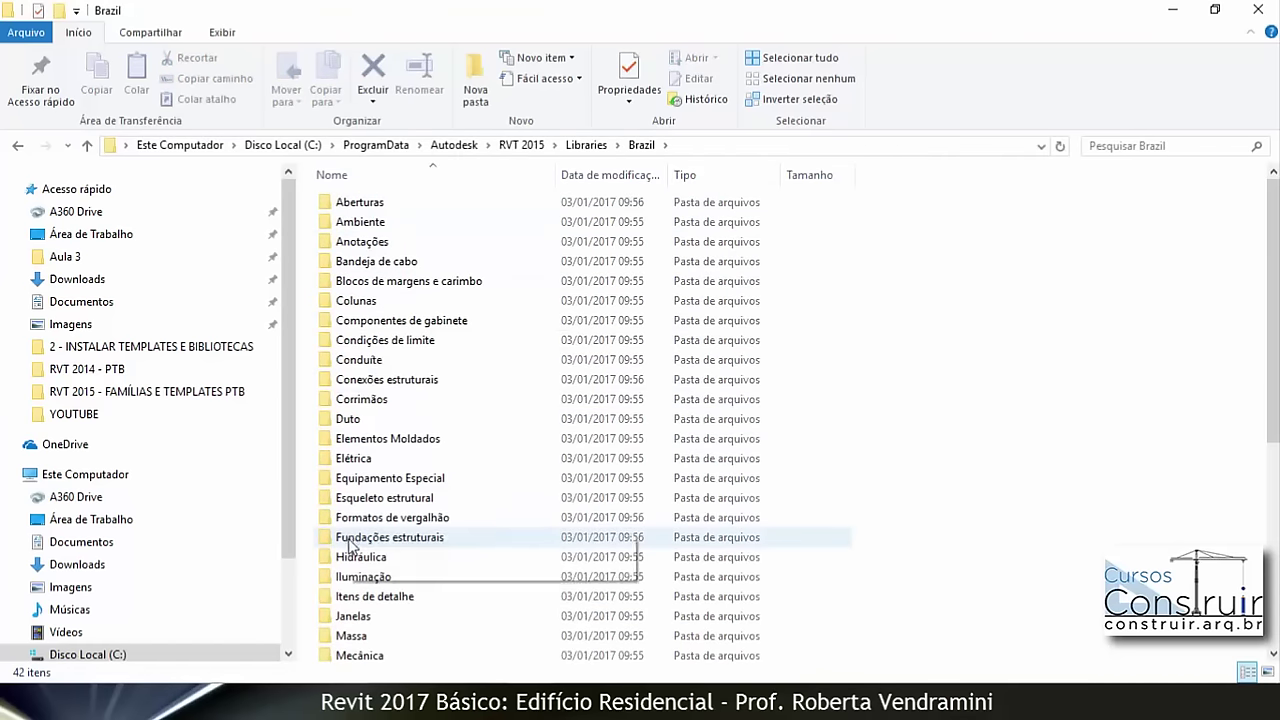
double_click(372, 303)
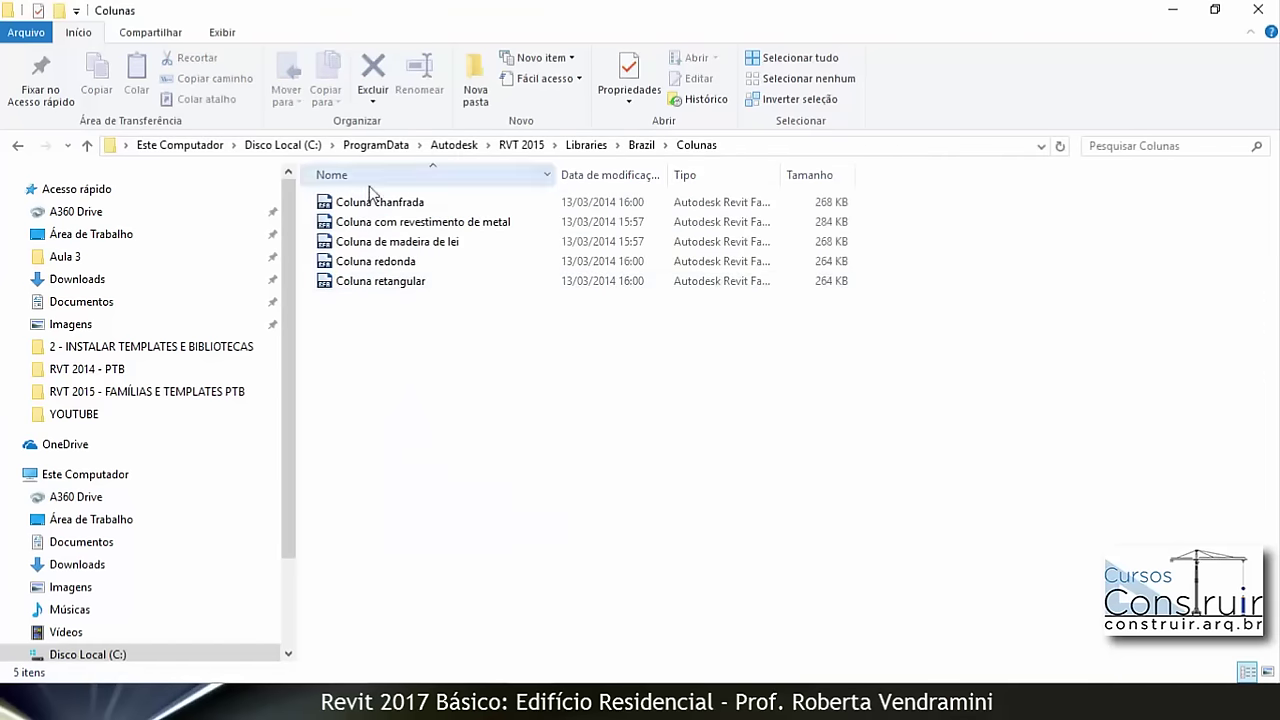
left_click(87, 145)
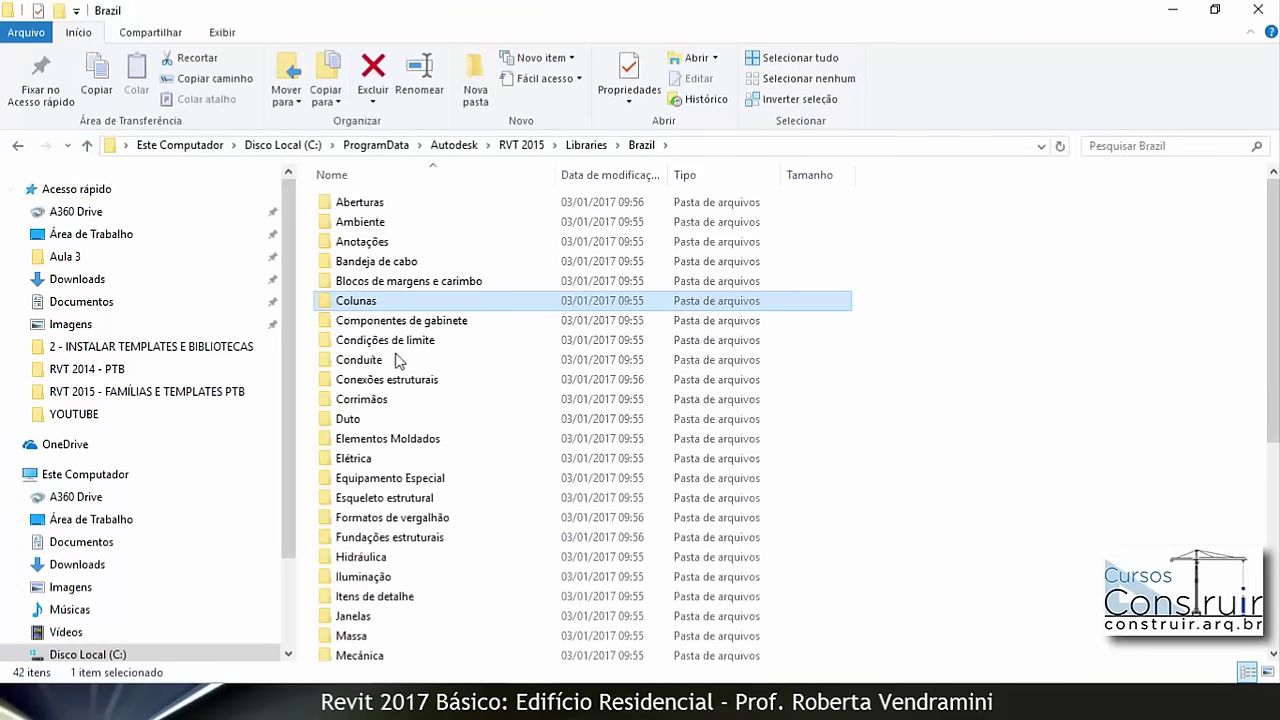
double_click(379, 442)
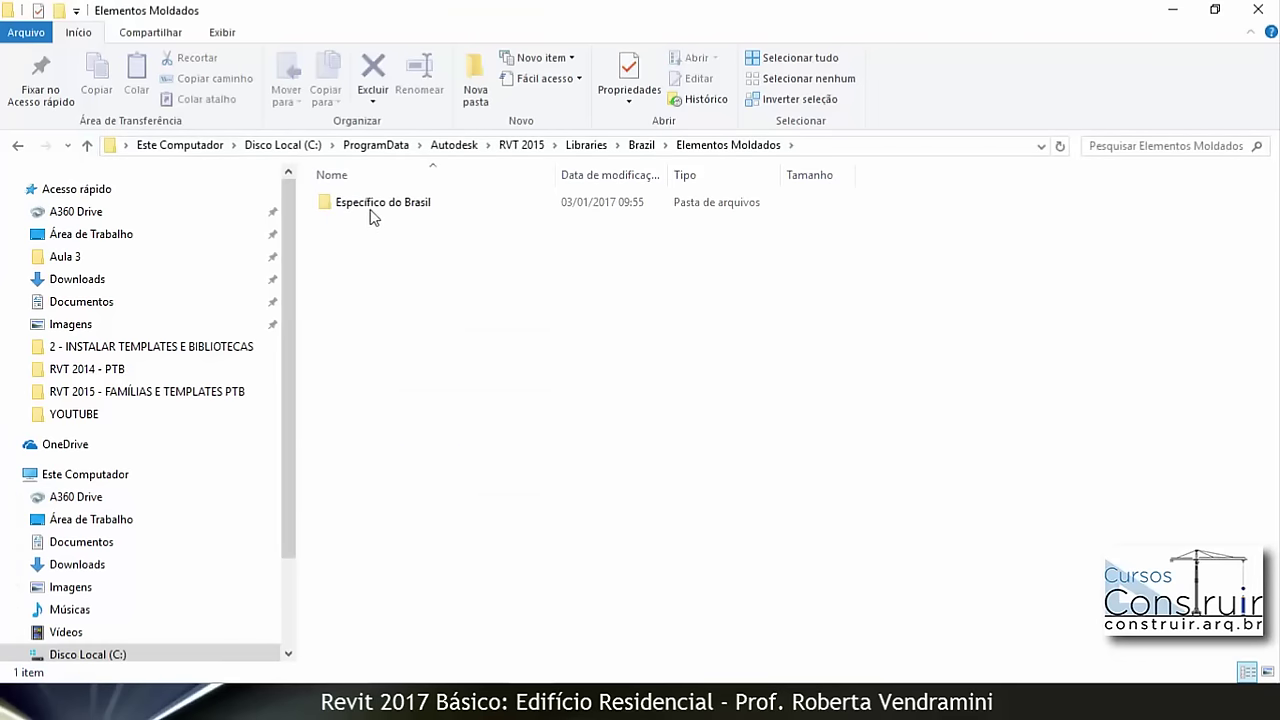
left_click(86, 145)
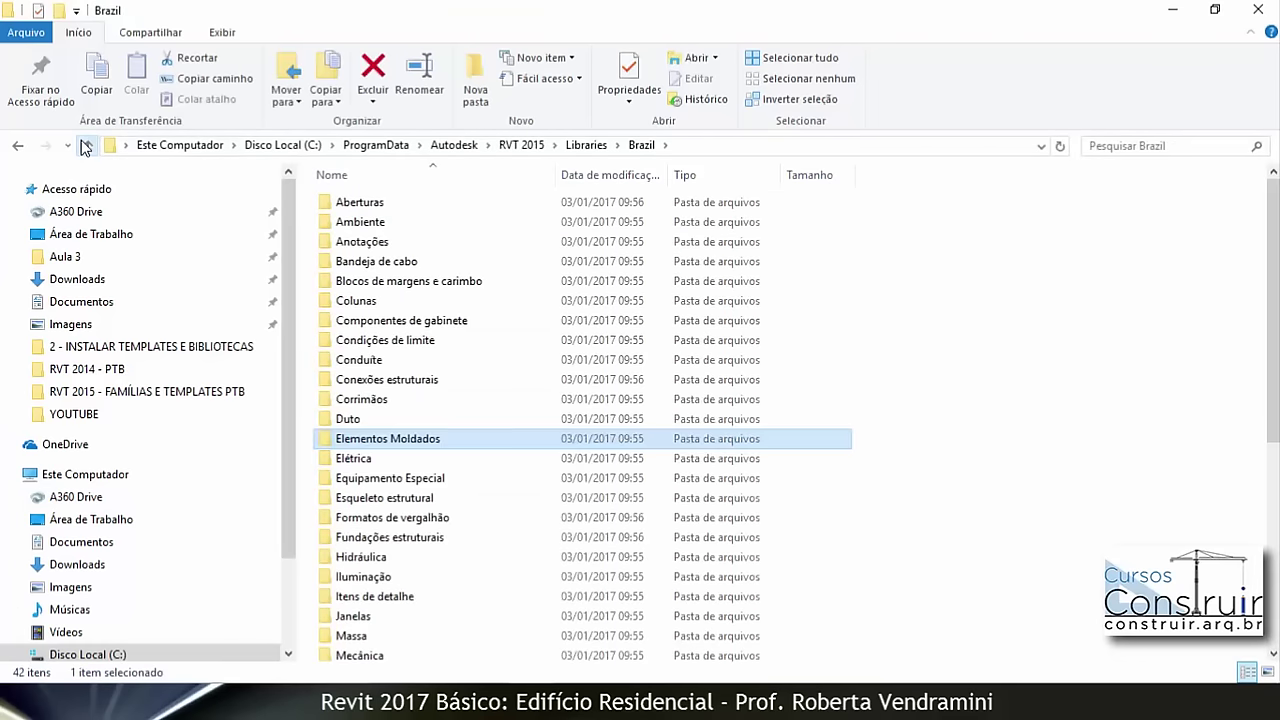
left_click(86, 146)
left_click(86, 146)
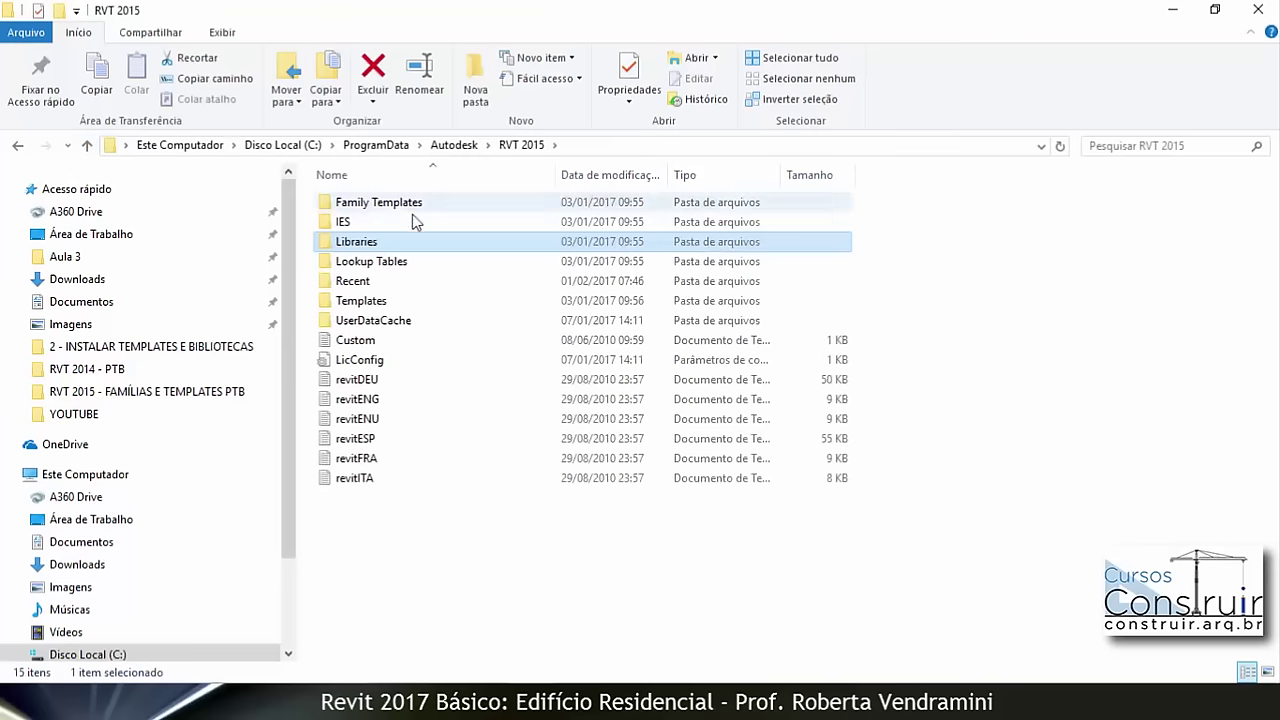
Step: Show the seven Brazil project templates under Templates, then return to the shared Dropbox folder in Firefox
left_click(369, 305)
double_click(369, 305)
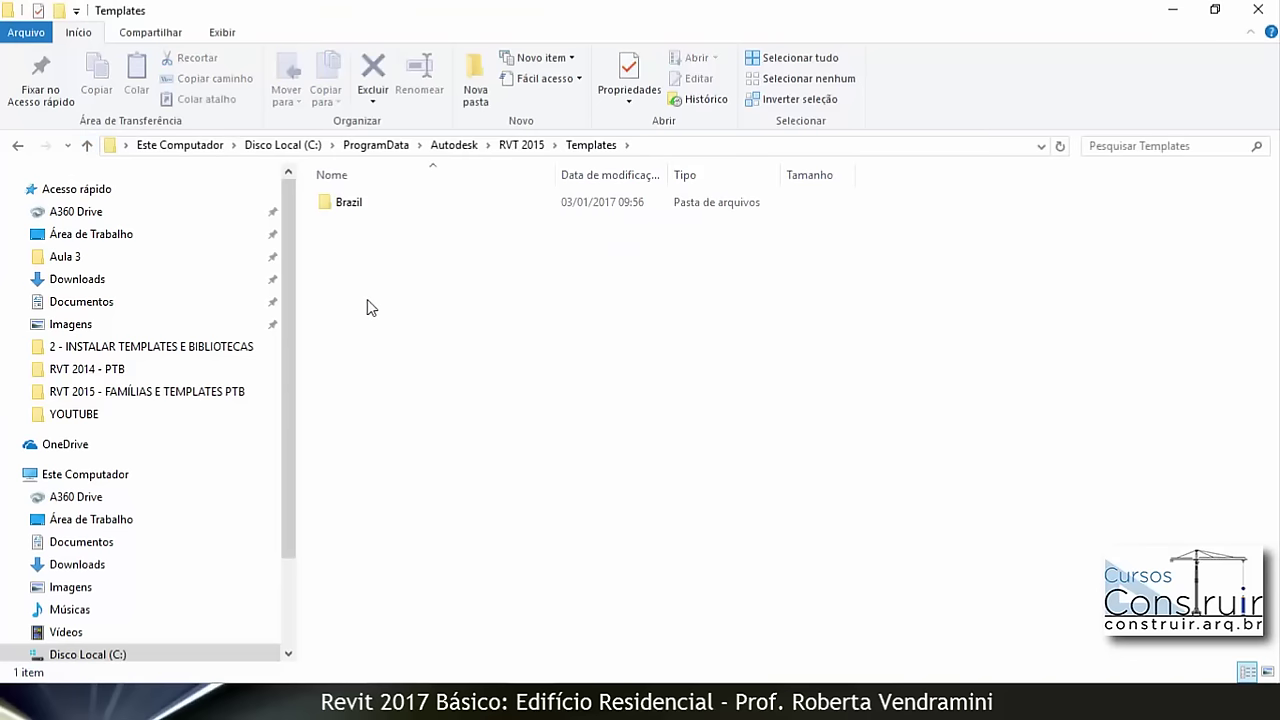
double_click(357, 208)
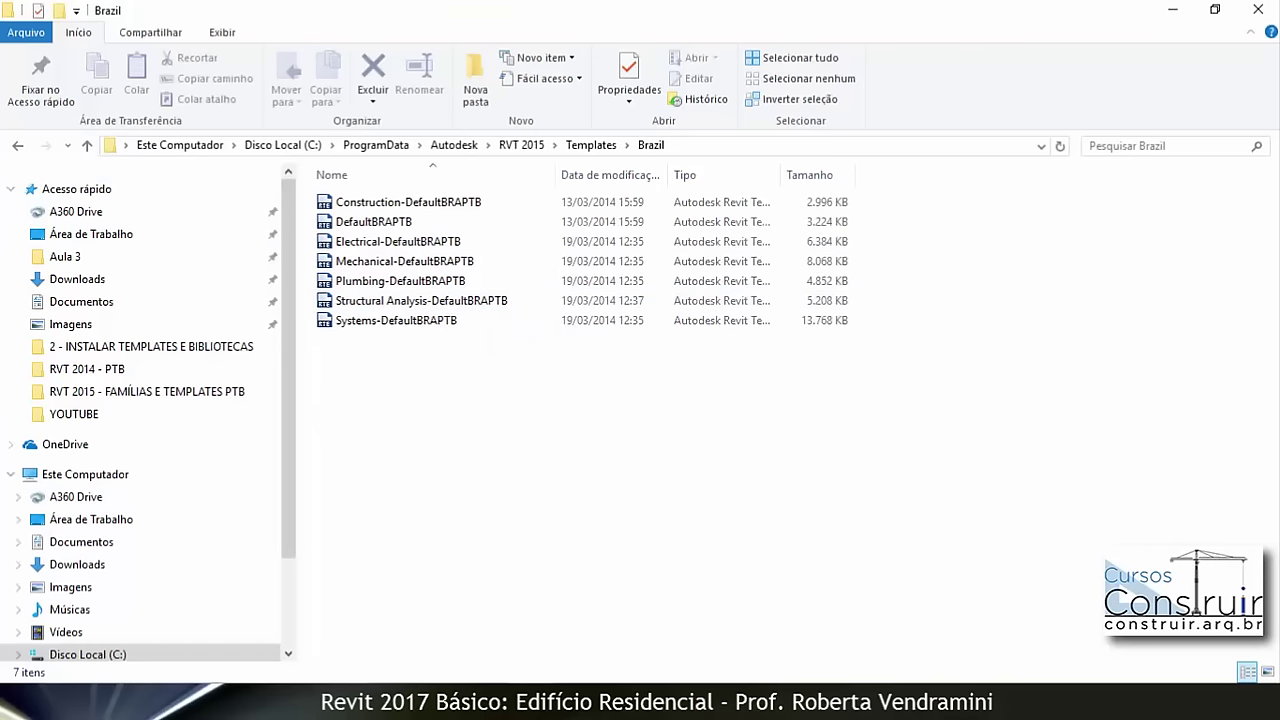
mouse_move(667, 700)
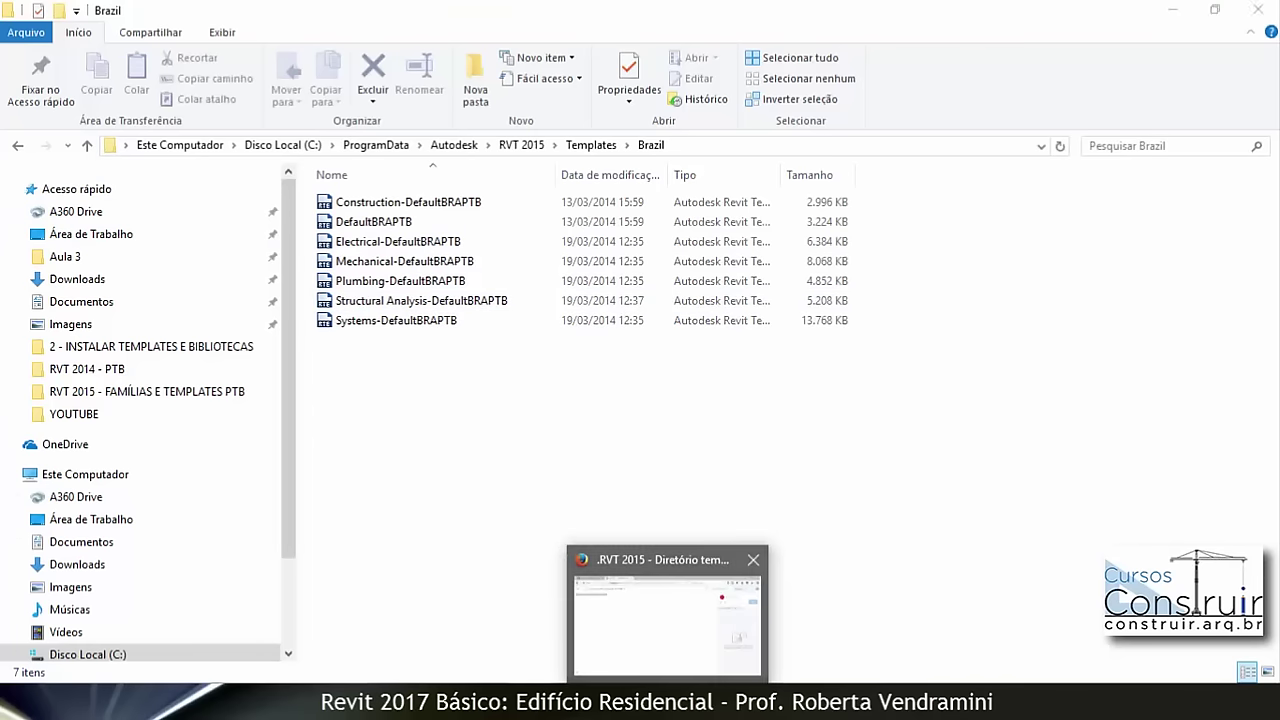
left_click(667, 610)
left_click(20, 47)
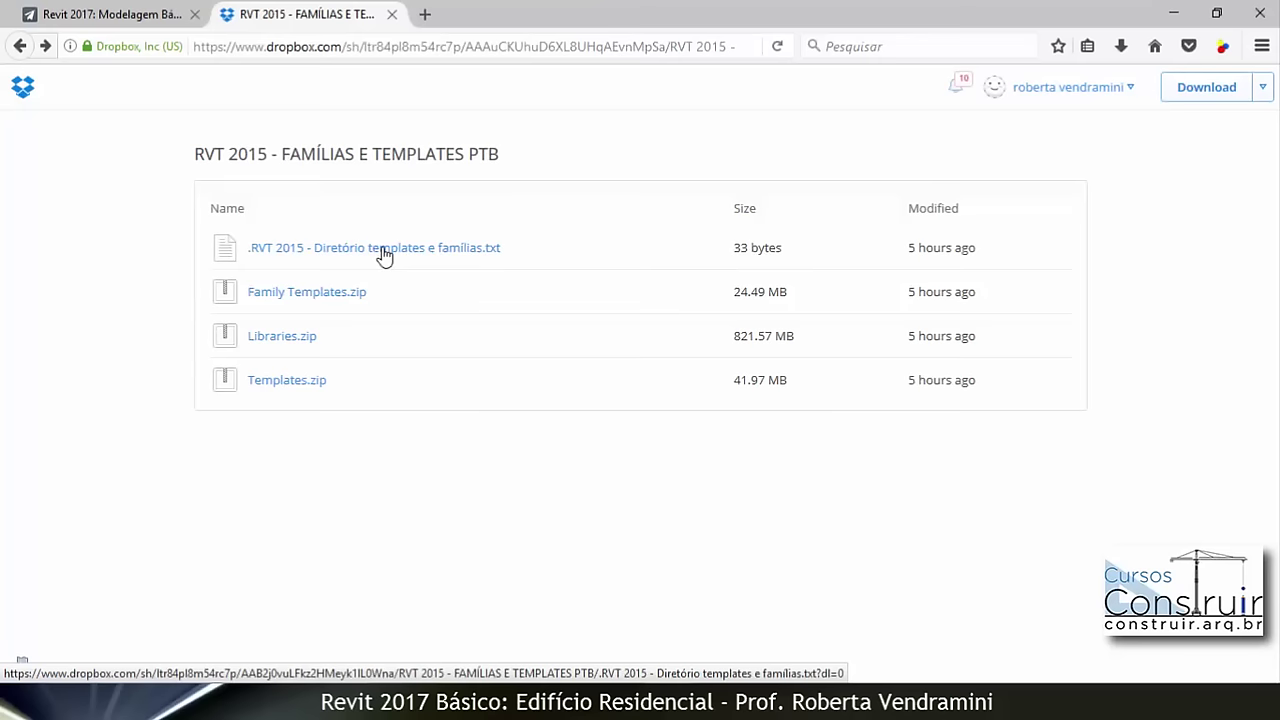
Step: Preview the RVT 2015 directory text file and check its download options
left_click(383, 254)
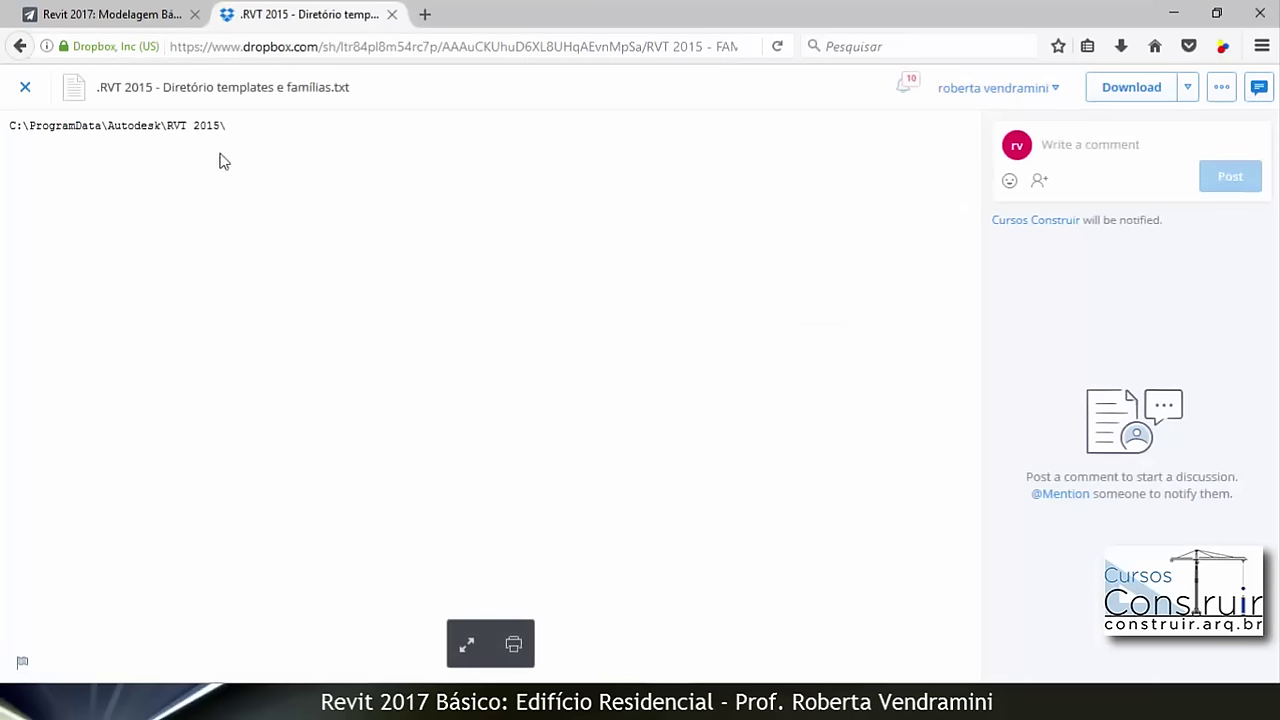
left_click(1188, 88)
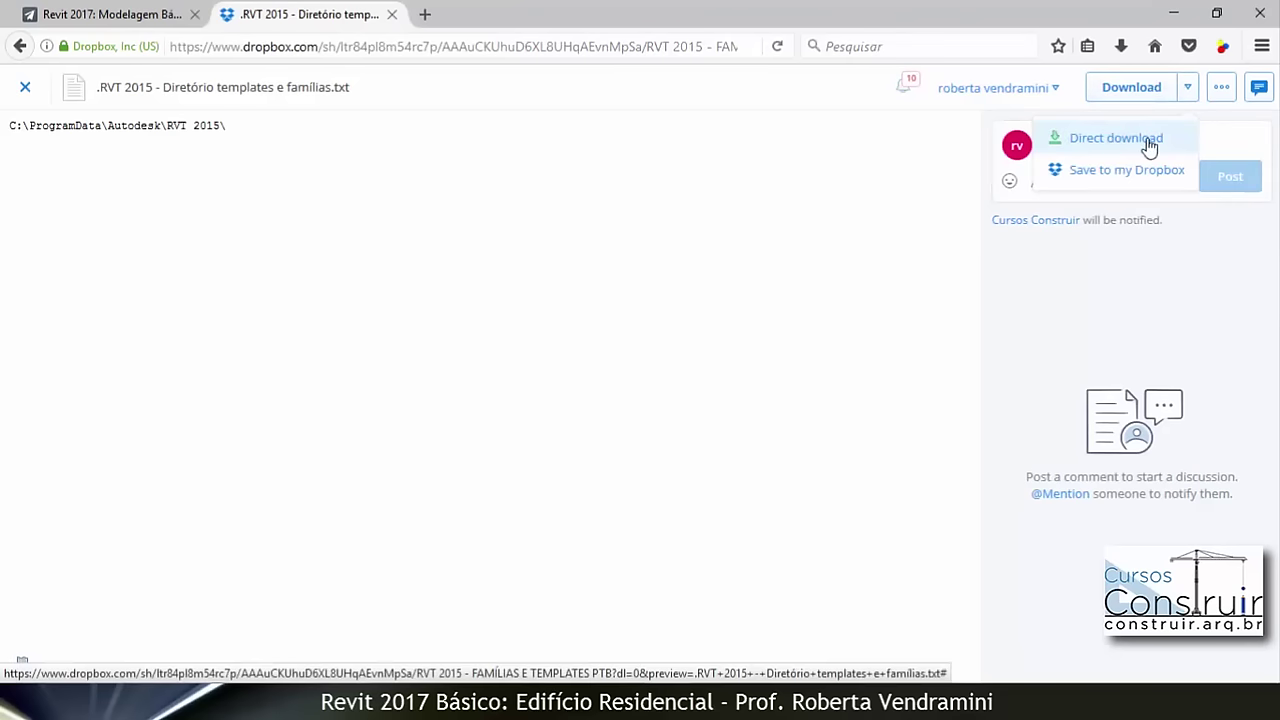
left_click(19, 47)
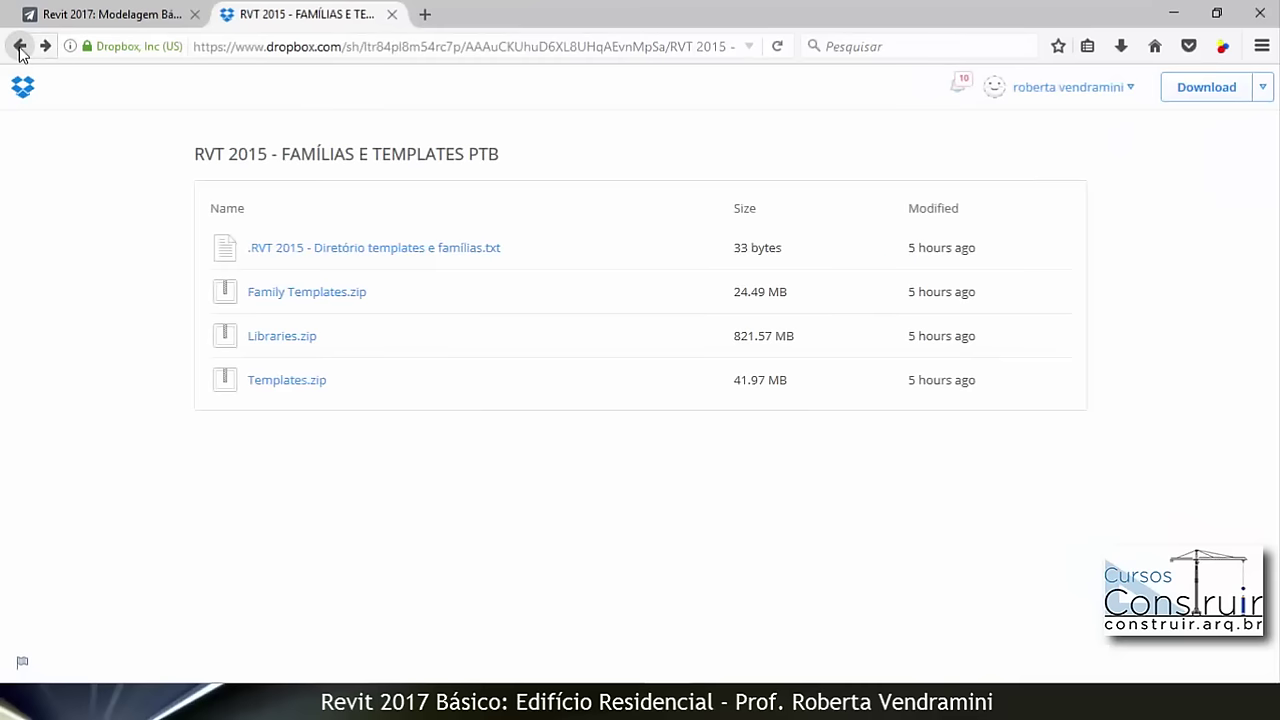
Step: Check Family Templates.zip and whole-folder download options, then switch to the downloaded PTB folder
left_click(322, 293)
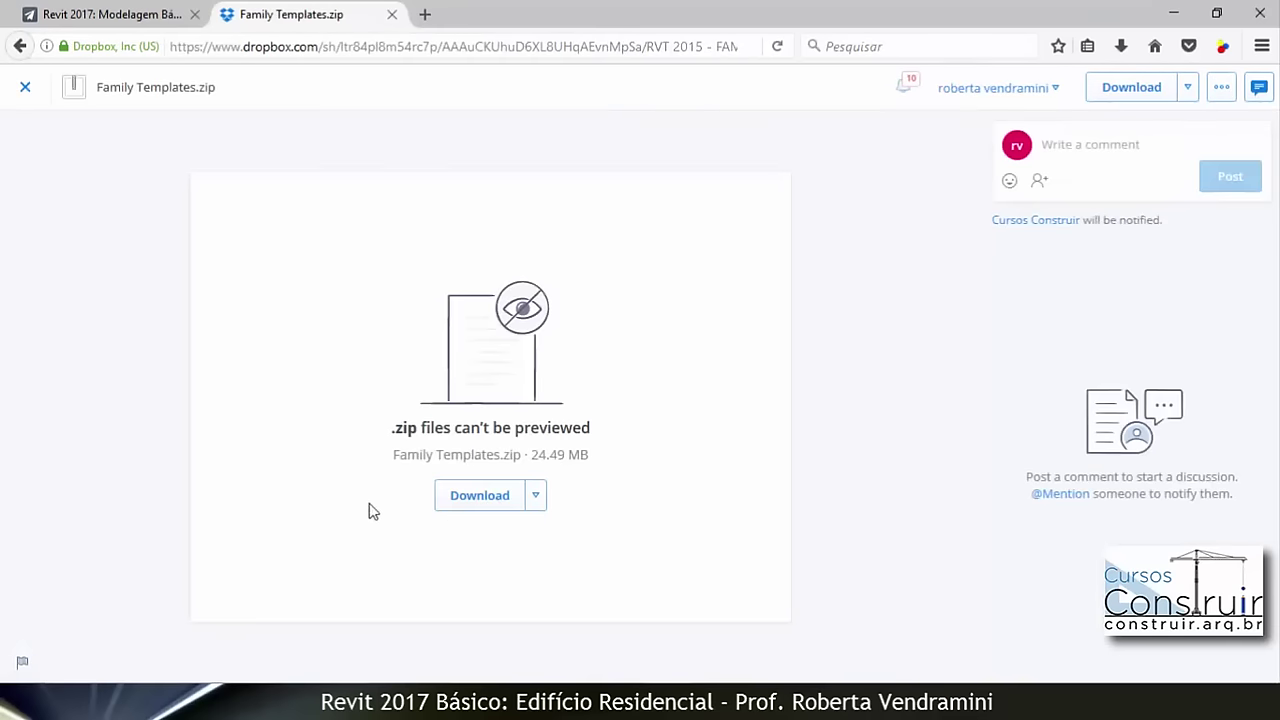
left_click(536, 498)
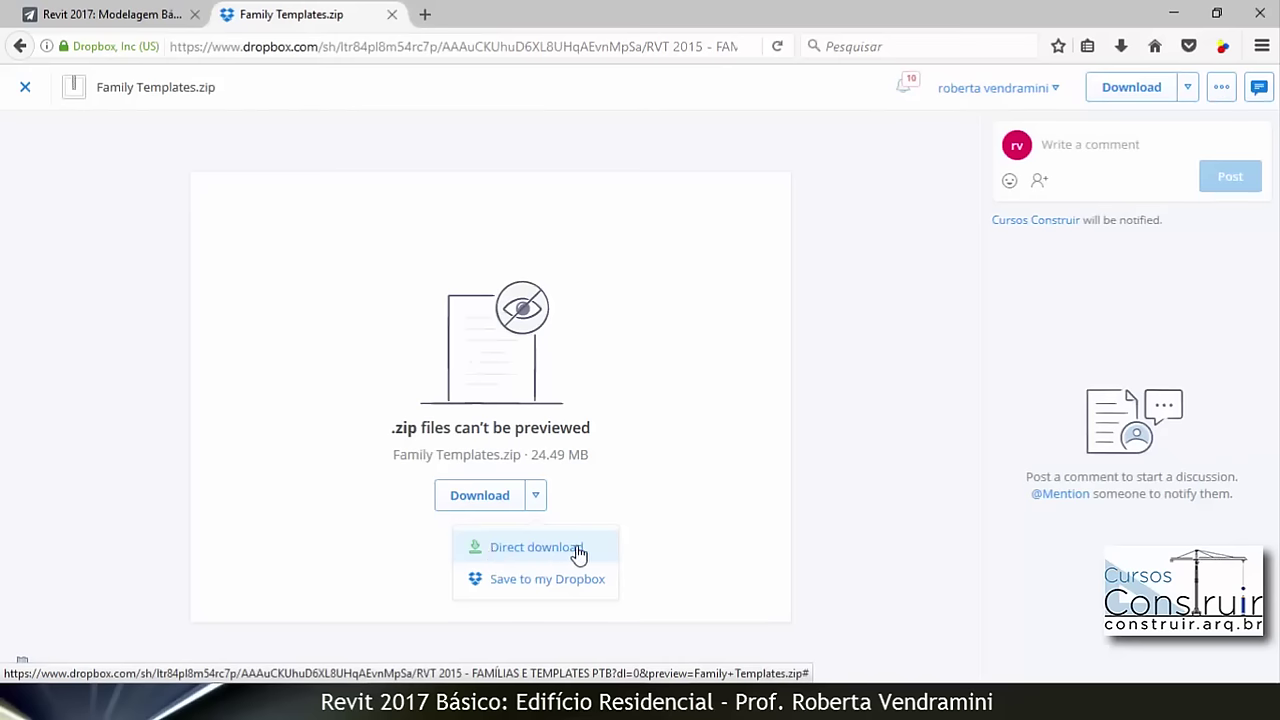
left_click(325, 303)
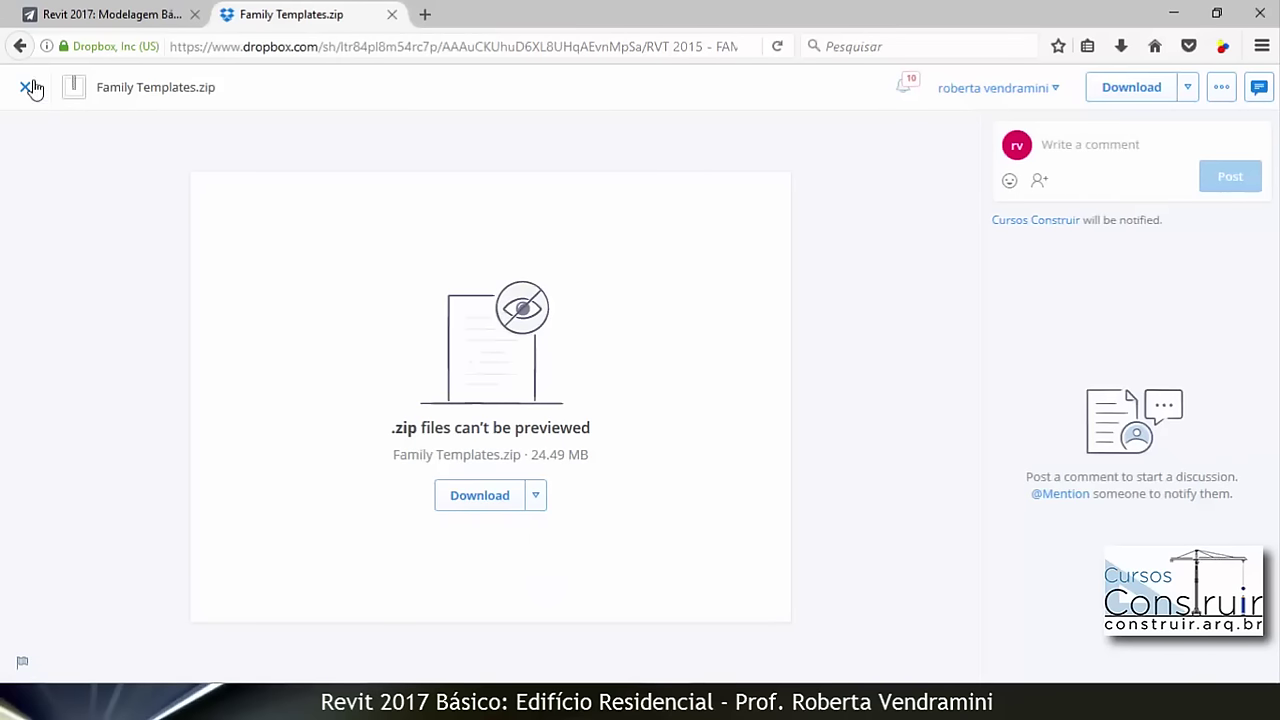
left_click(20, 47)
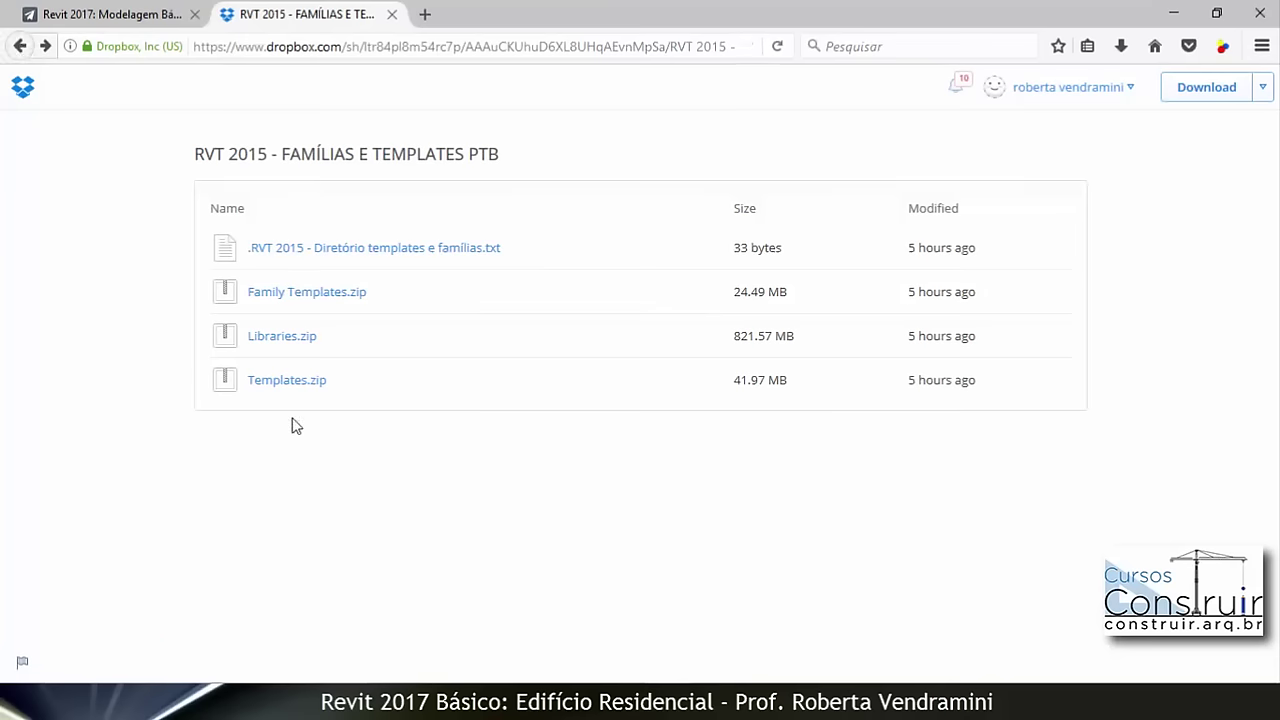
left_click(1262, 88)
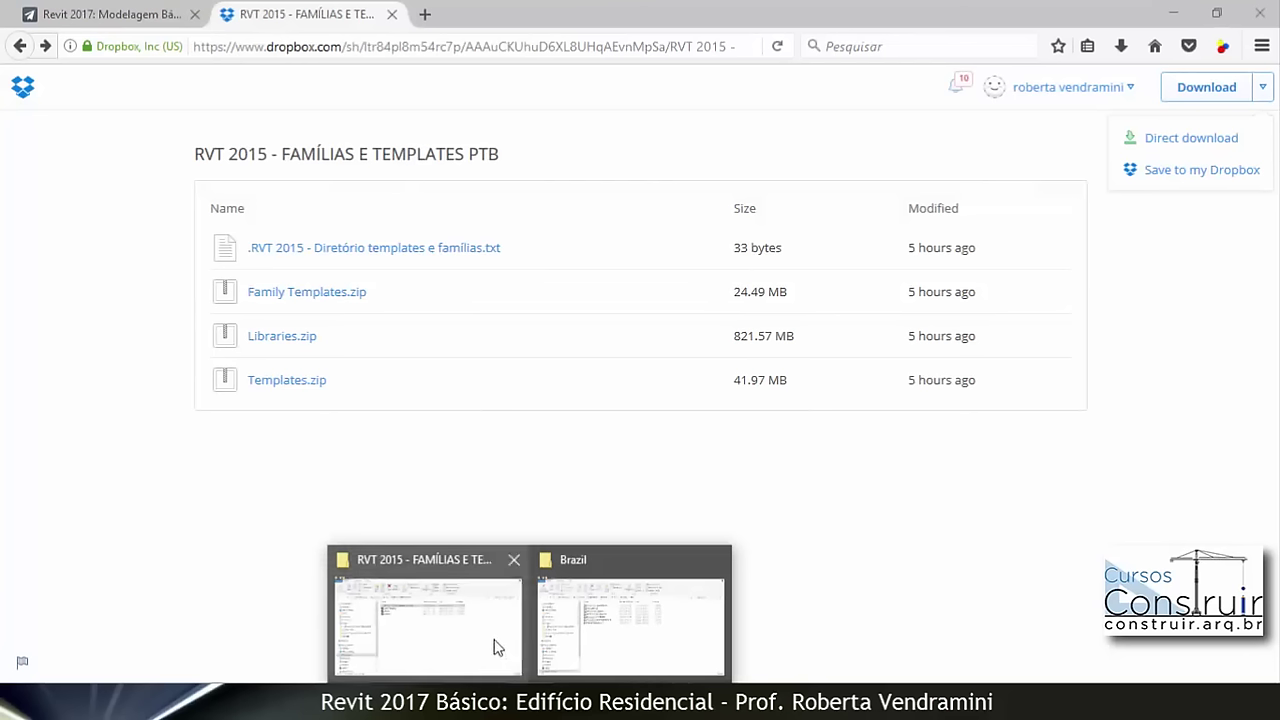
left_click(499, 646)
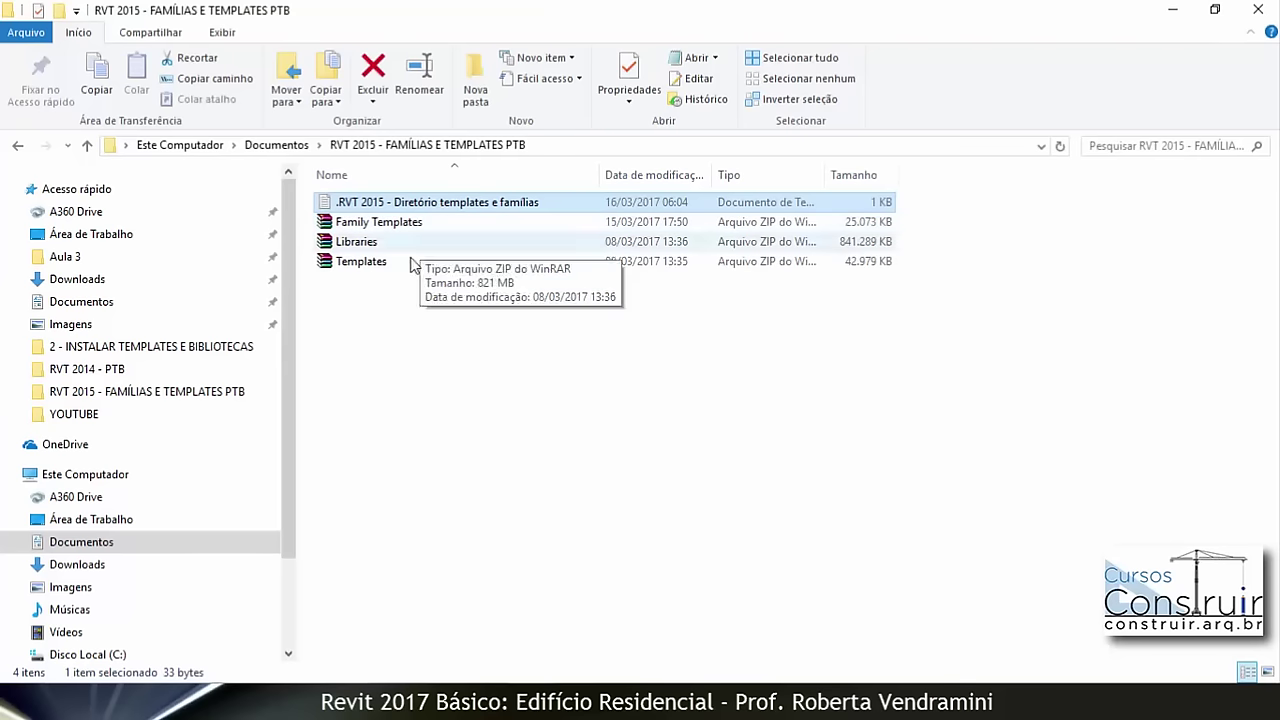
Step: Extract Family Templates.zip and then Libraries.zip in place with Extrair aqui
left_click(362, 224)
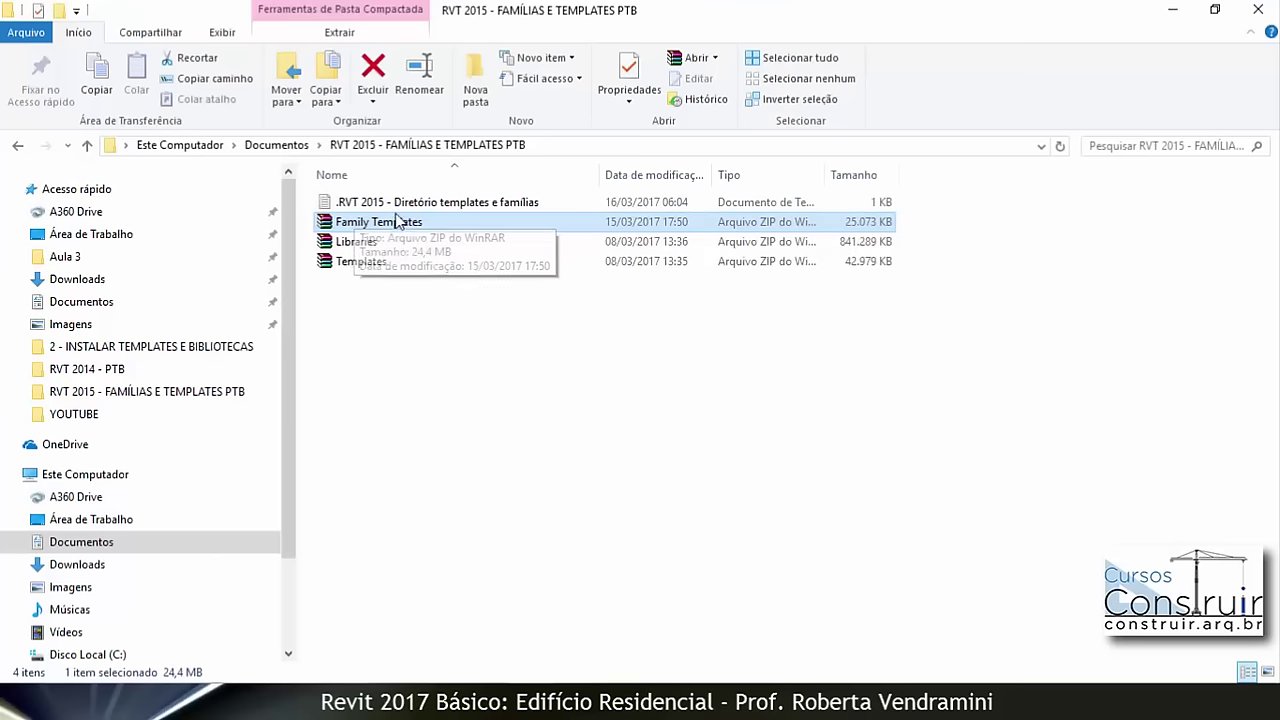
right_click(408, 218)
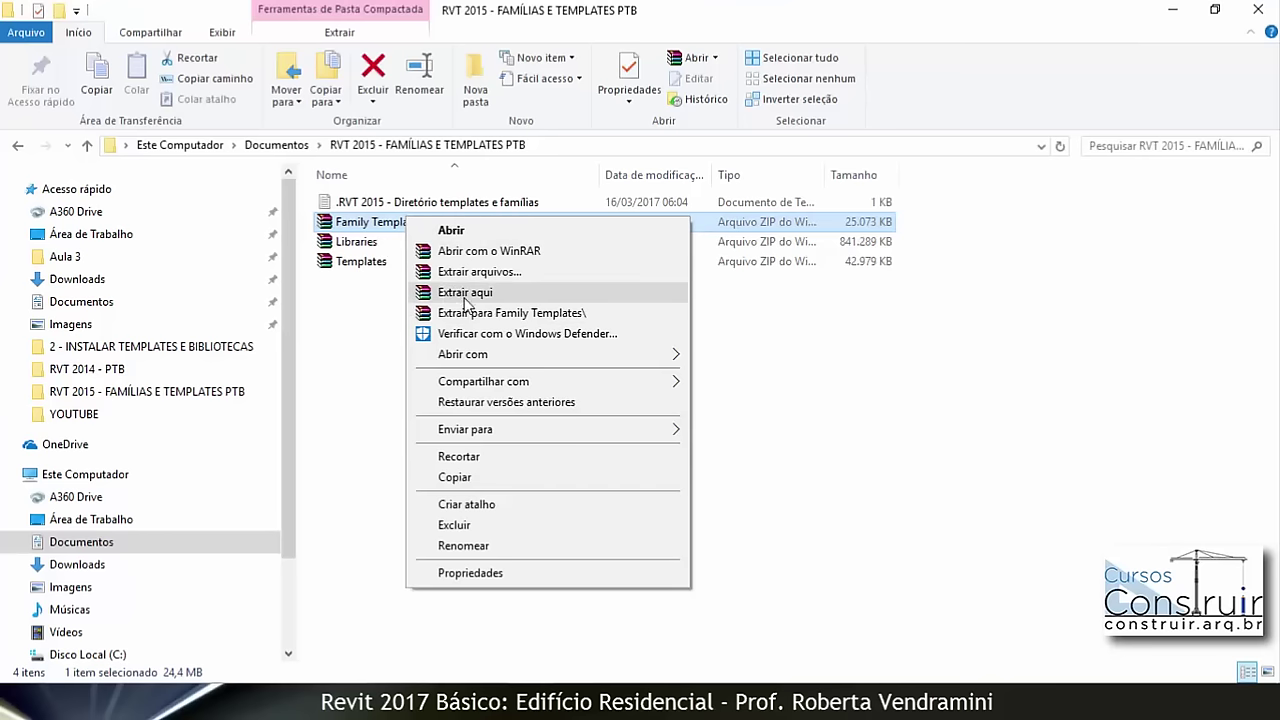
left_click(476, 293)
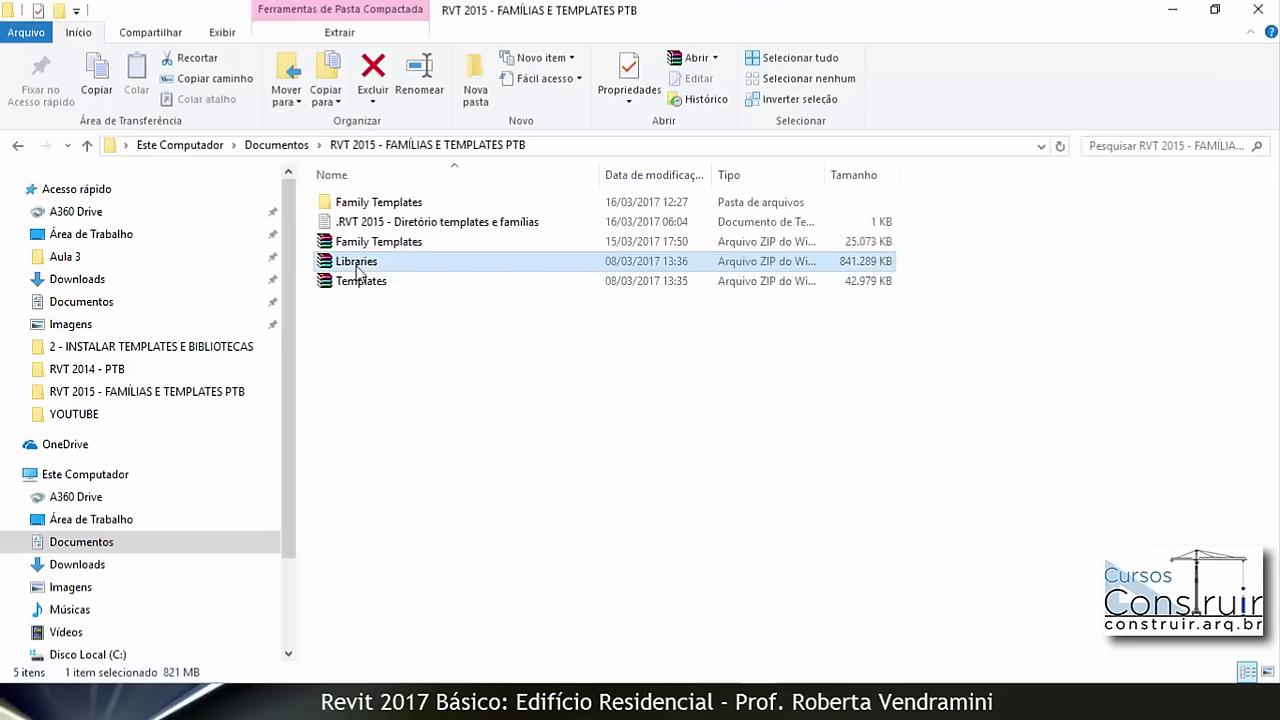
right_click(357, 266)
left_click(397, 344)
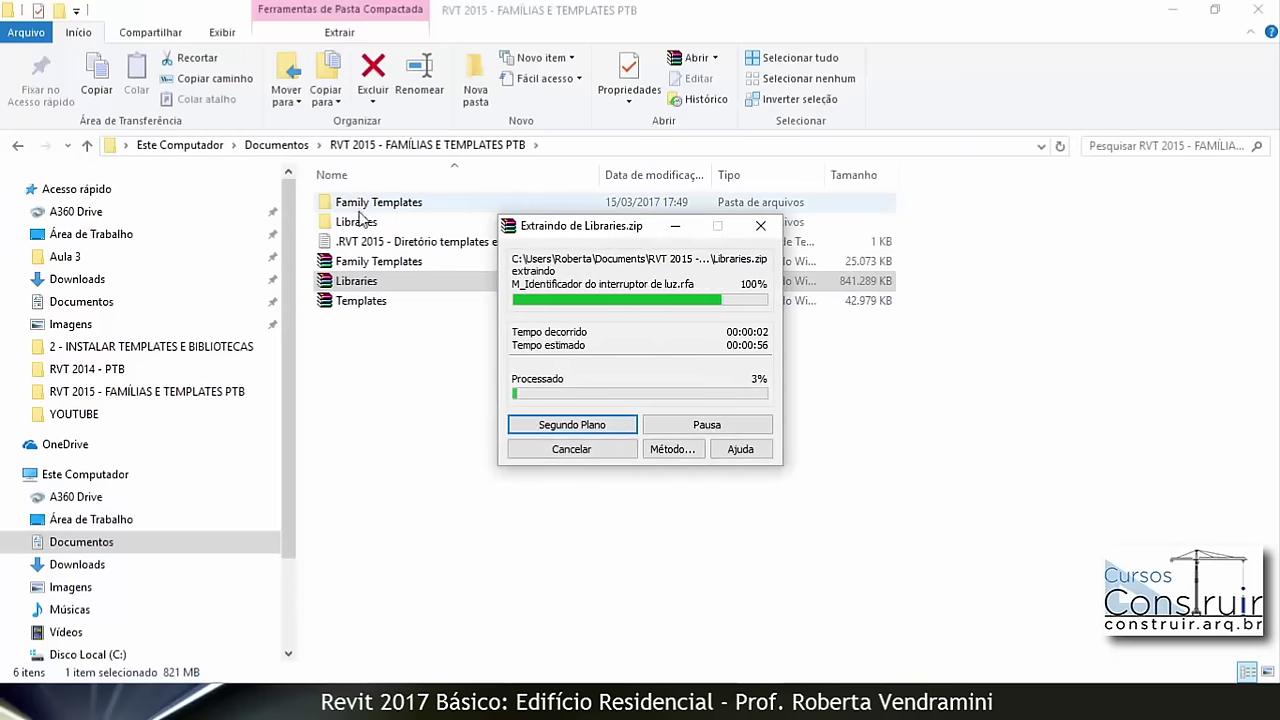
Step: Check the extracted Libraries > Brazil folder and return to the main folder
double_click(365, 231)
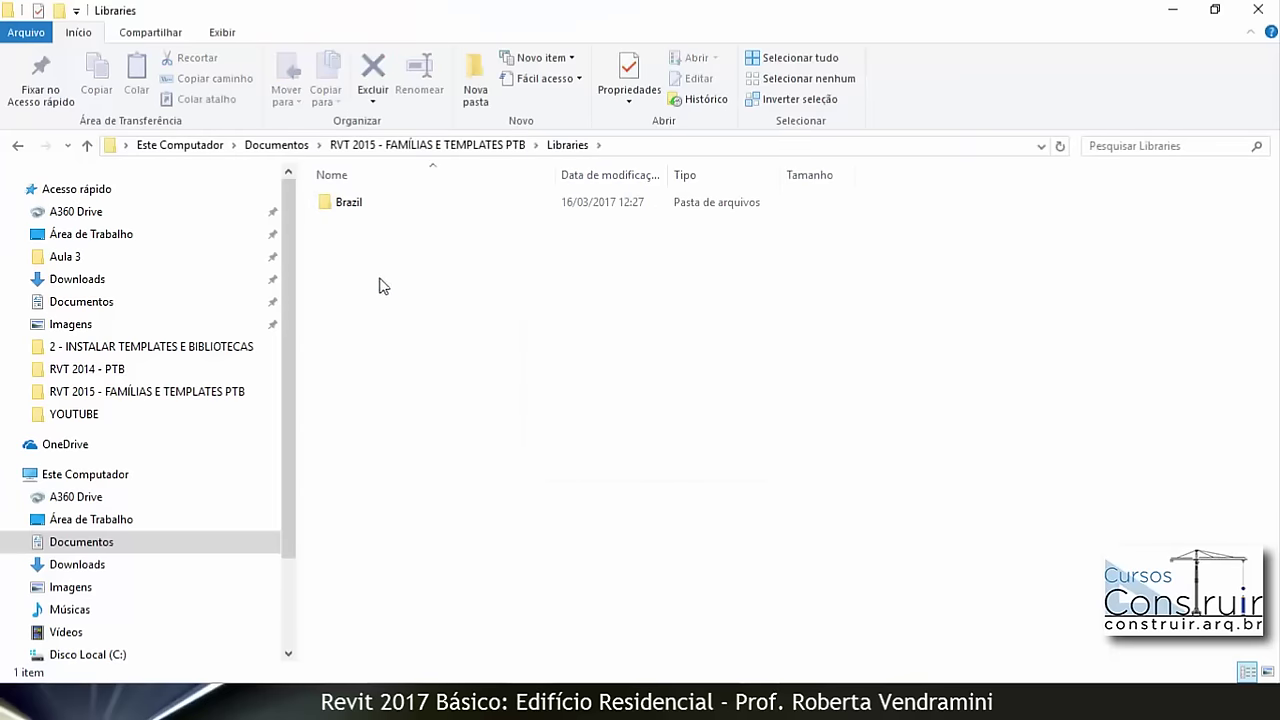
left_click(355, 210)
double_click(355, 207)
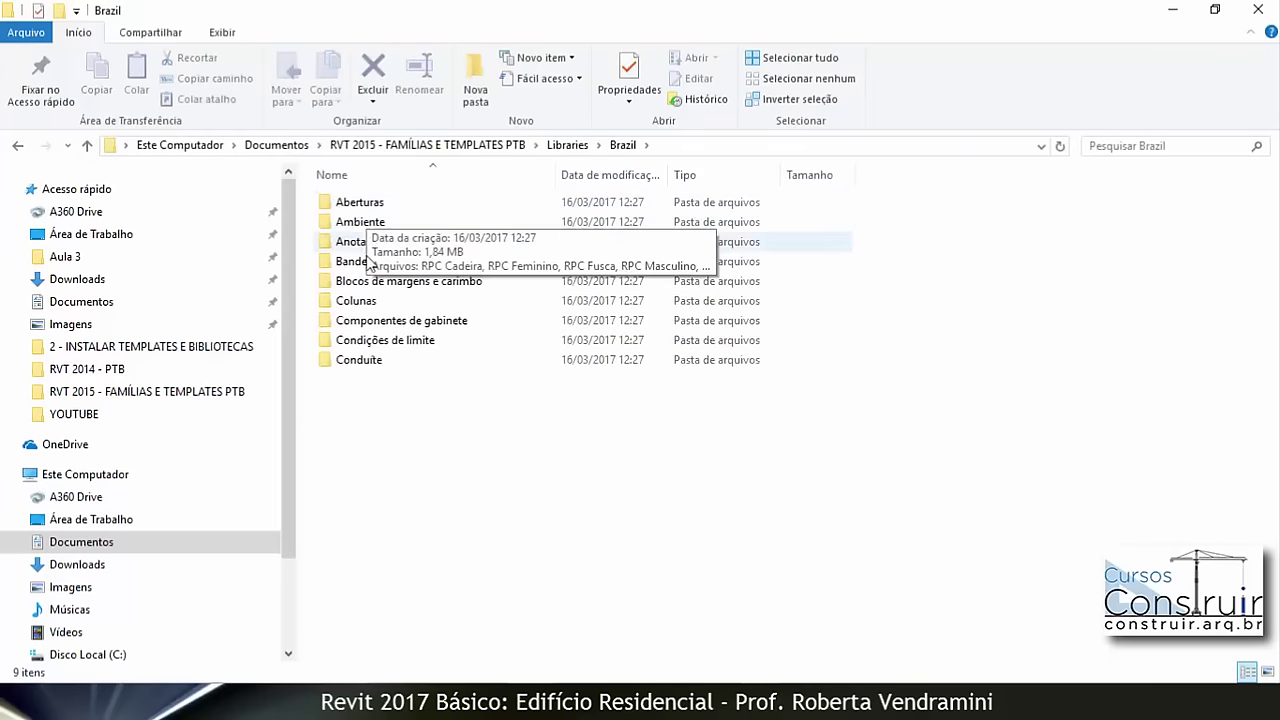
left_click(87, 146)
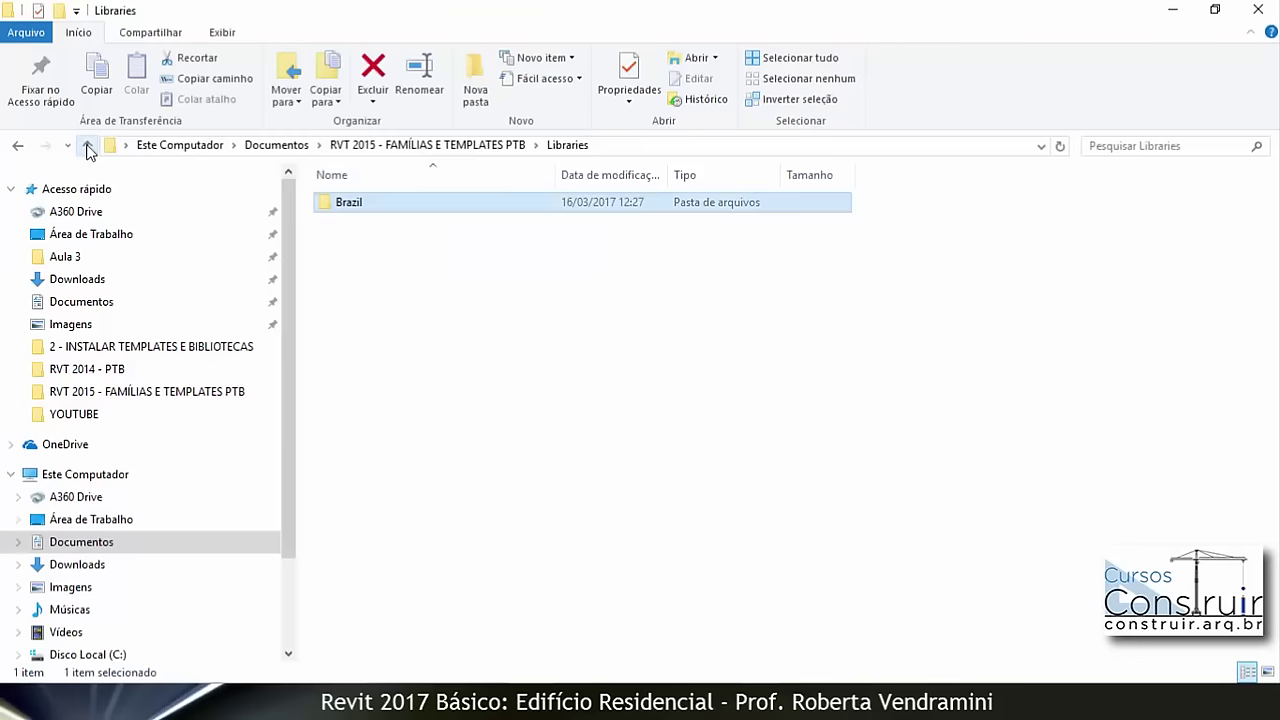
left_click(87, 146)
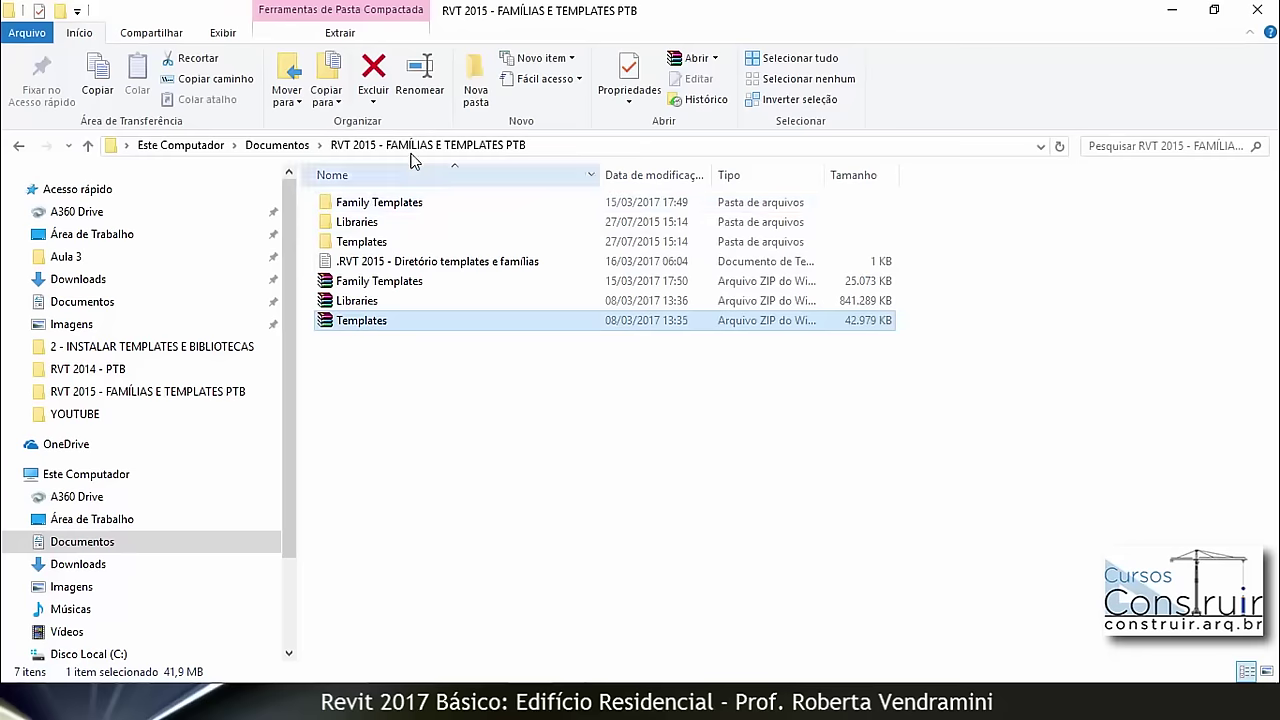
Step: Browse the extracted Portuguese family templates under Family Templates
double_click(374, 203)
double_click(380, 210)
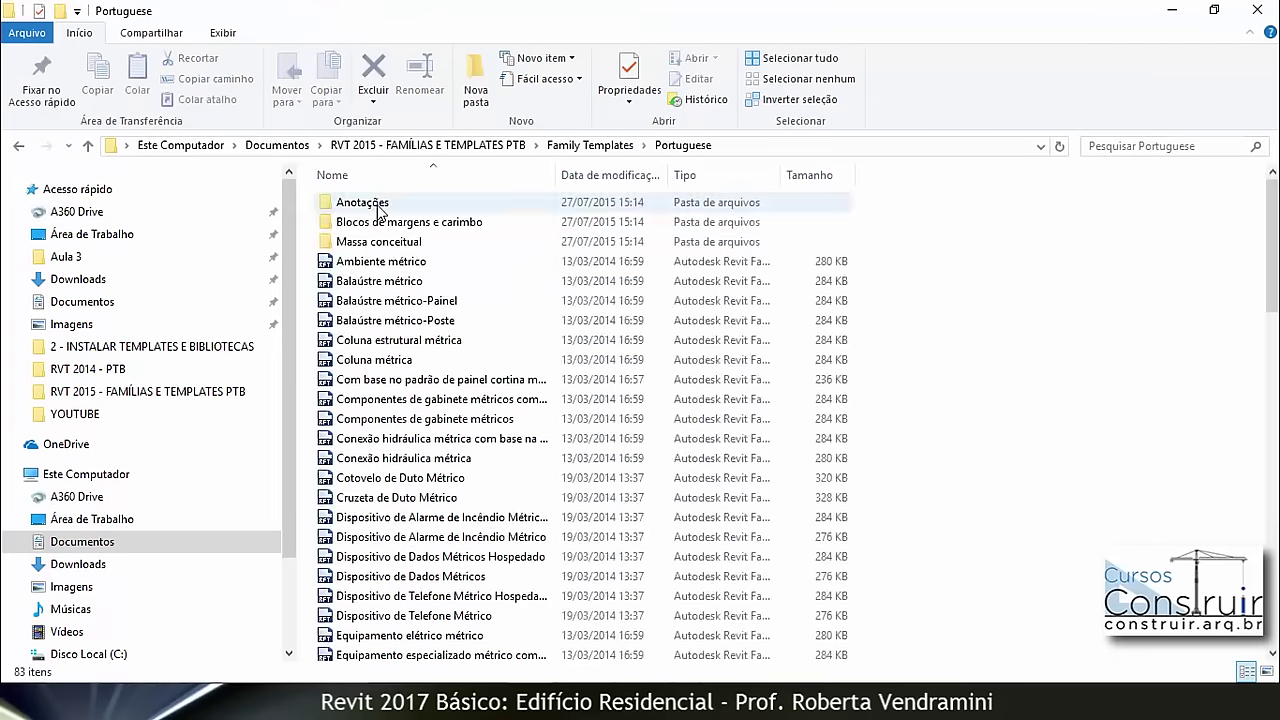
scroll(383, 378, "down", 5)
scroll(373, 453, "down", 5)
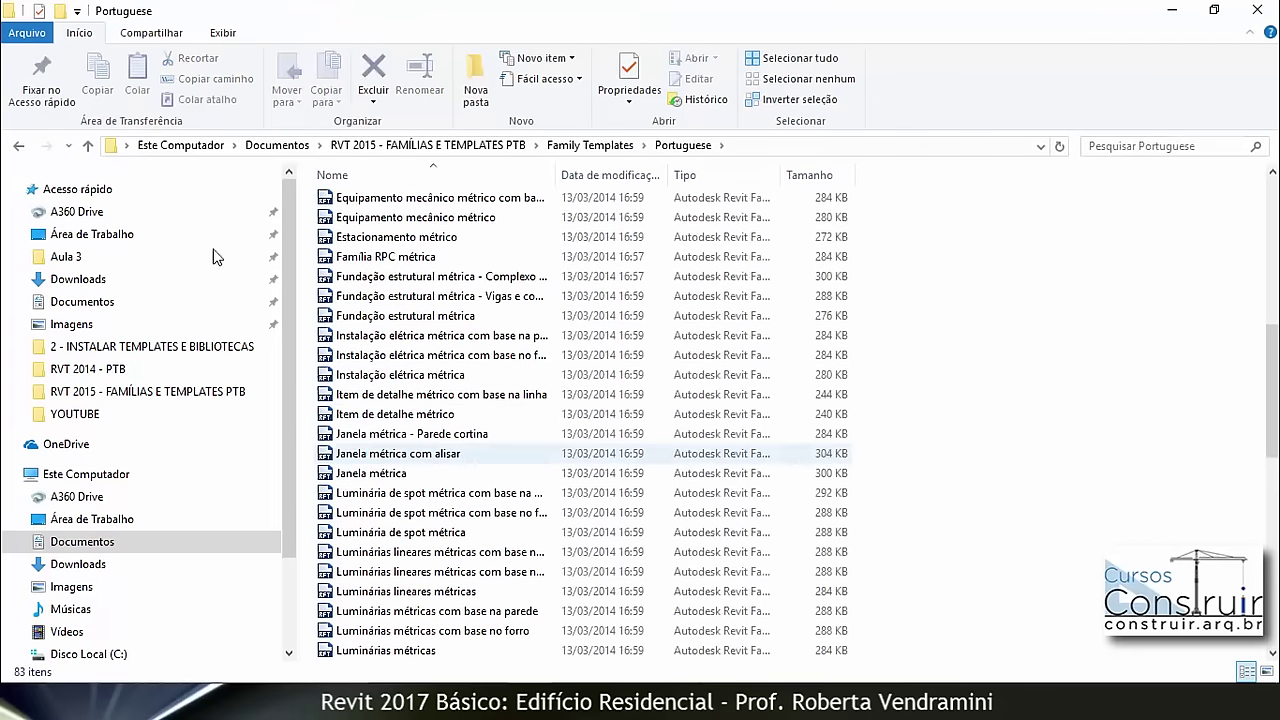
left_click(89, 147)
left_click(89, 147)
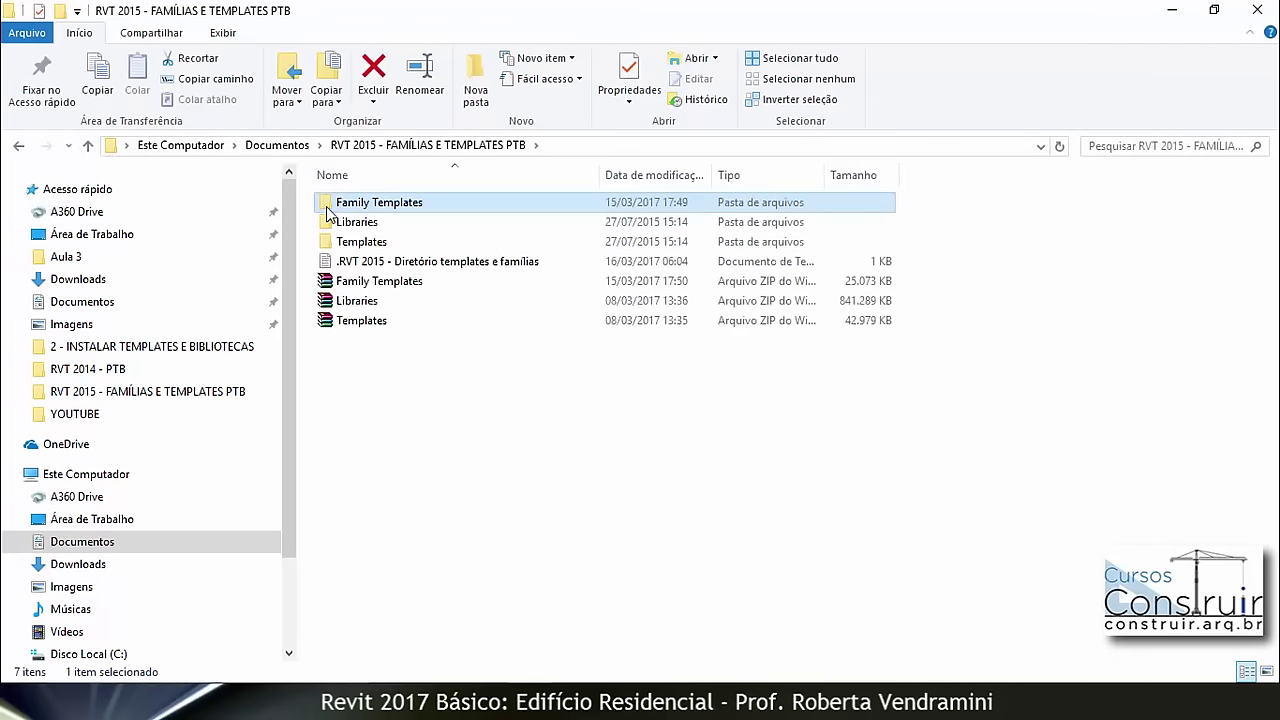
Step: Revisit the Brazil library folder under Libraries and go back up
double_click(328, 220)
double_click(340, 203)
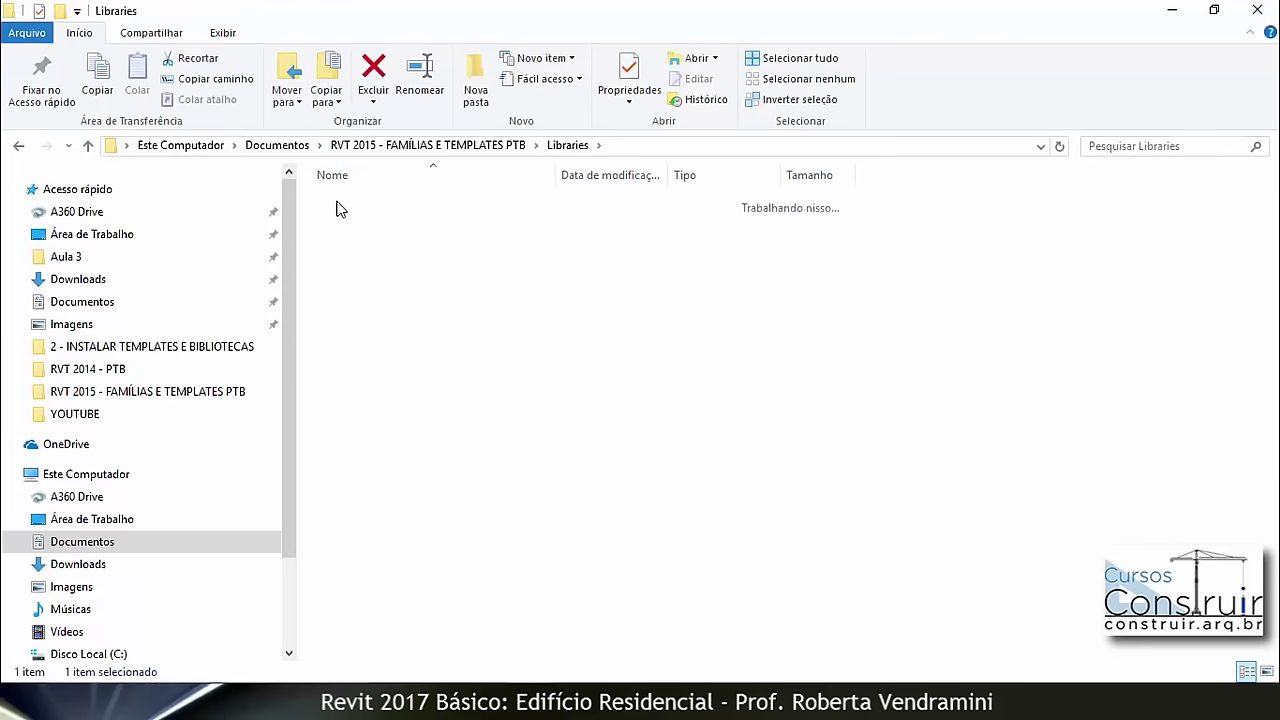
left_click(88, 146)
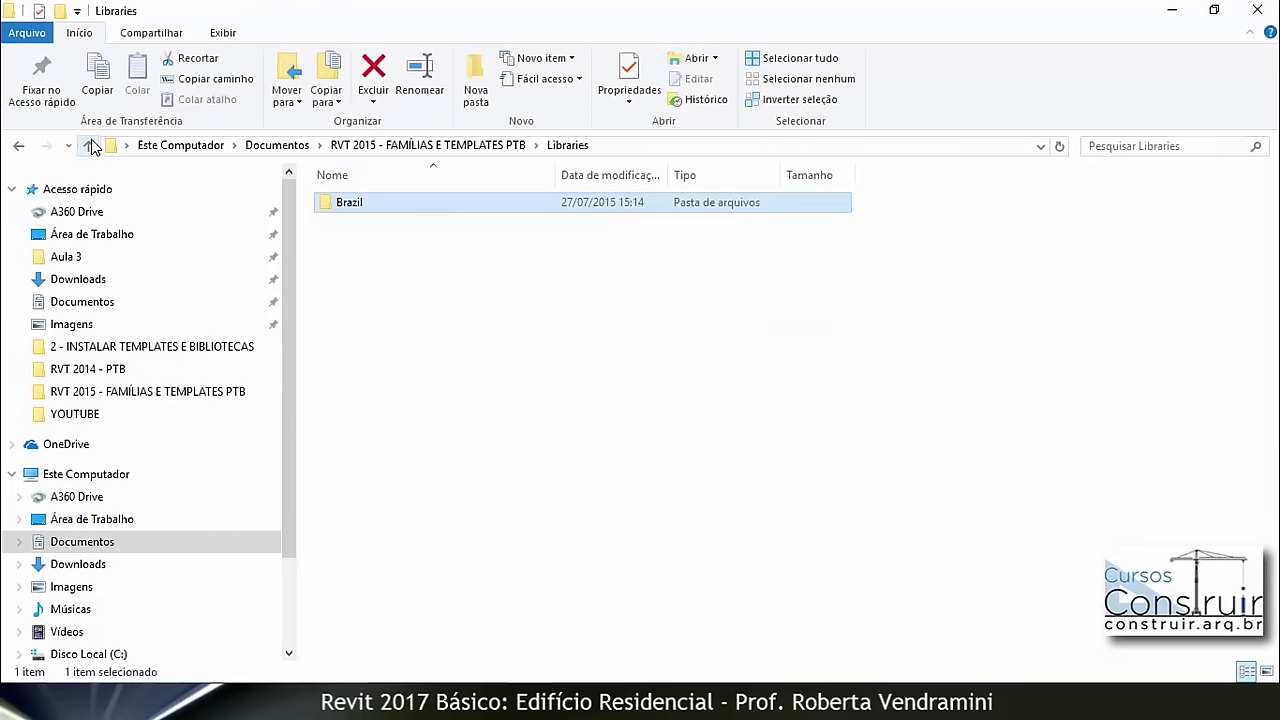
left_click(88, 146)
Step: Check Templates > Brazil, then select all three ZIP archives in the main folder
left_click(378, 245)
double_click(377, 245)
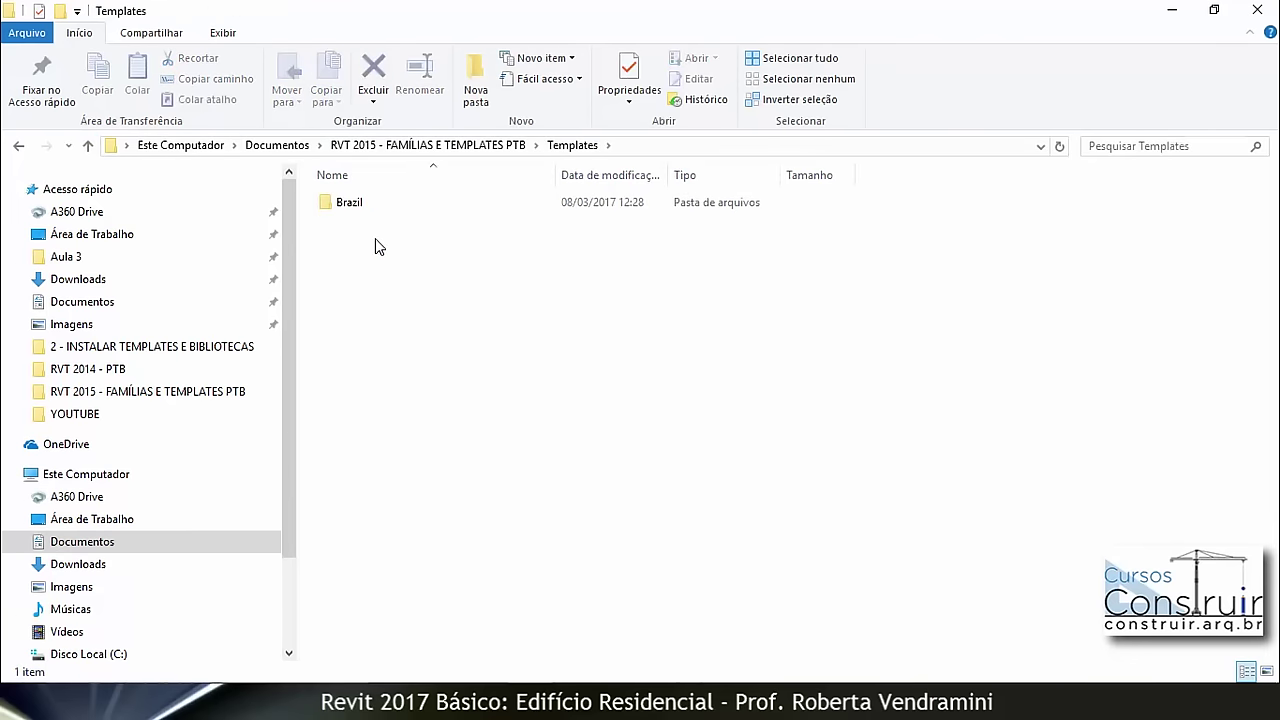
double_click(350, 204)
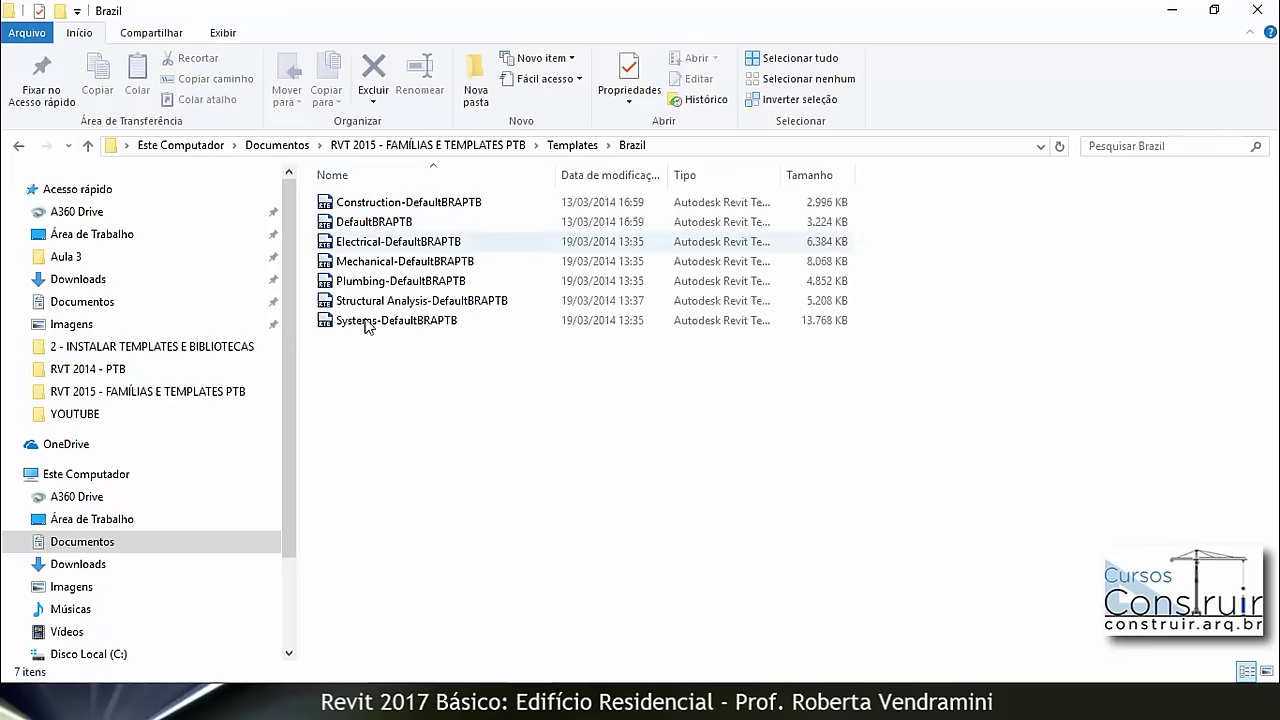
left_click(89, 146)
left_click(89, 146)
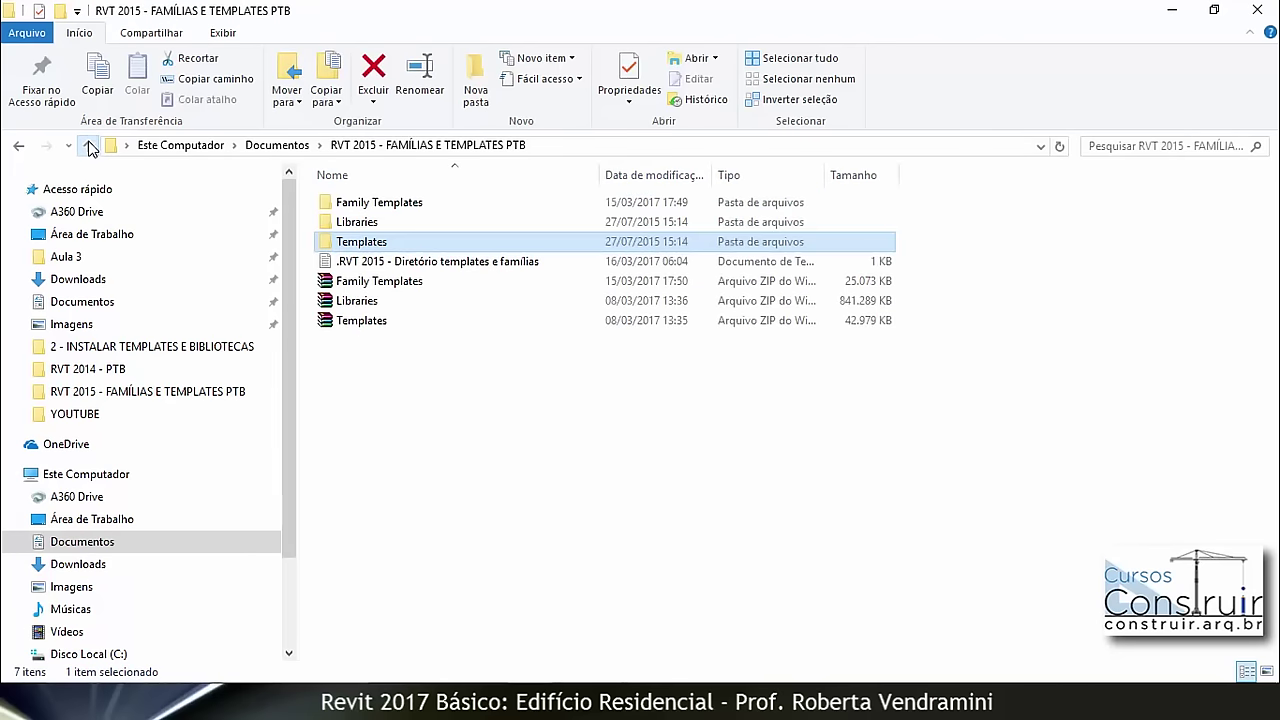
left_click(452, 285)
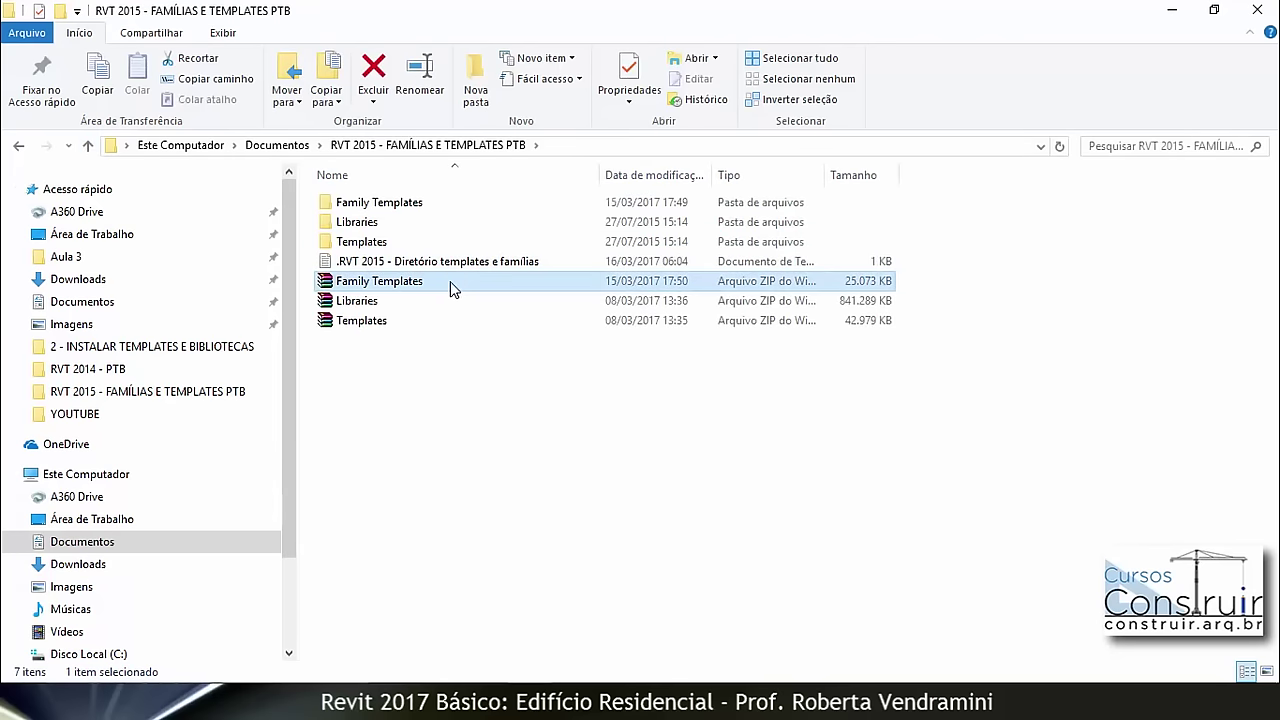
left_click(385, 323, "shift")
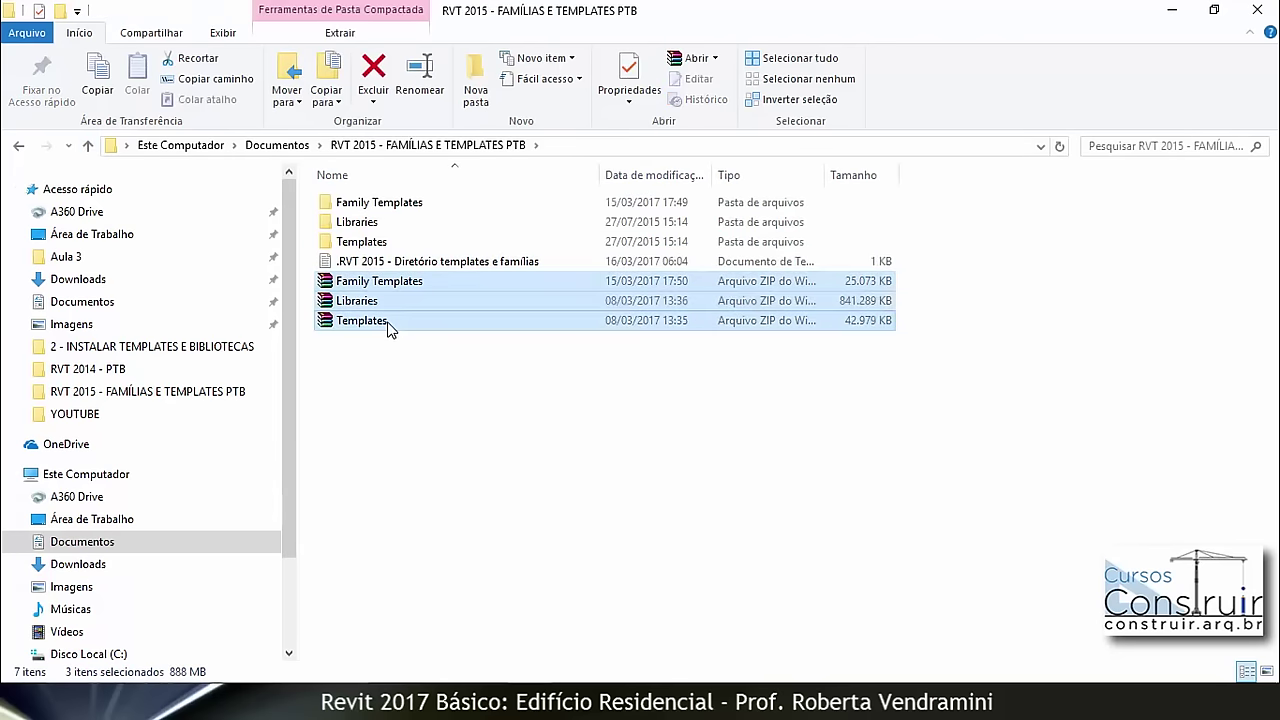
Step: Delete Family Templates.zip, Libraries.zip and Templates.zip from the PTB folder
key("Delete")
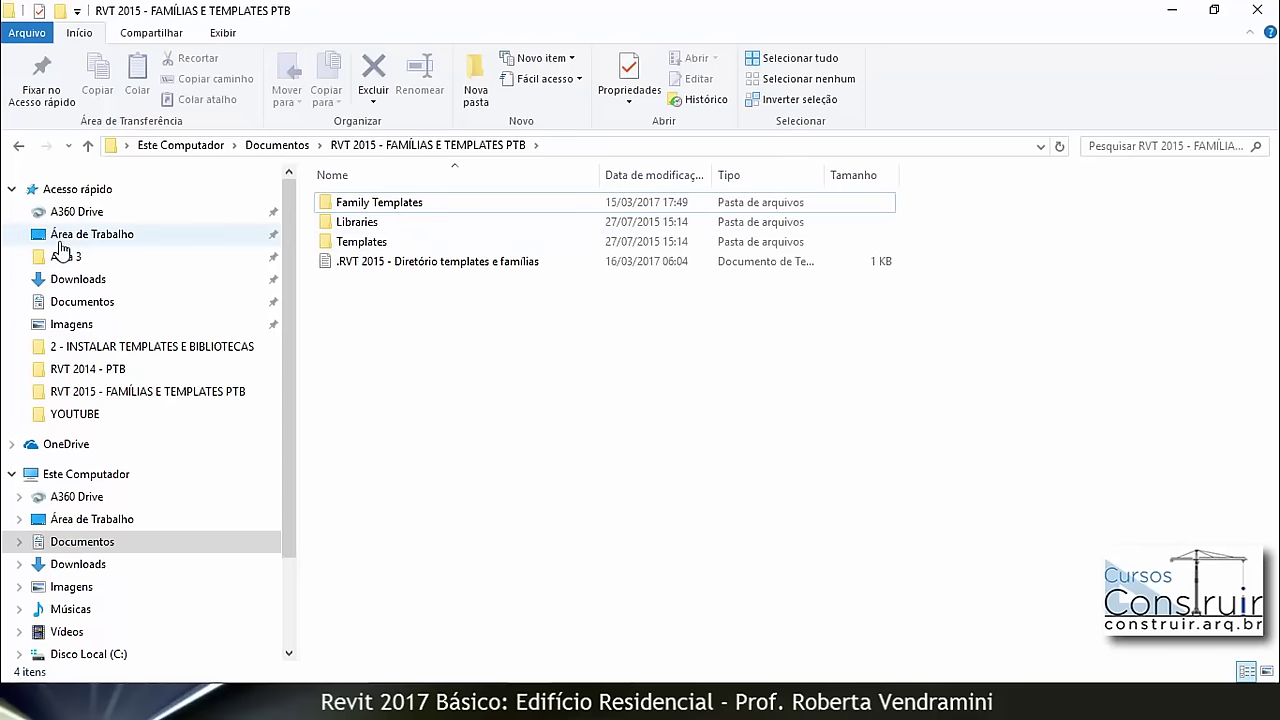
mouse_move(91, 234)
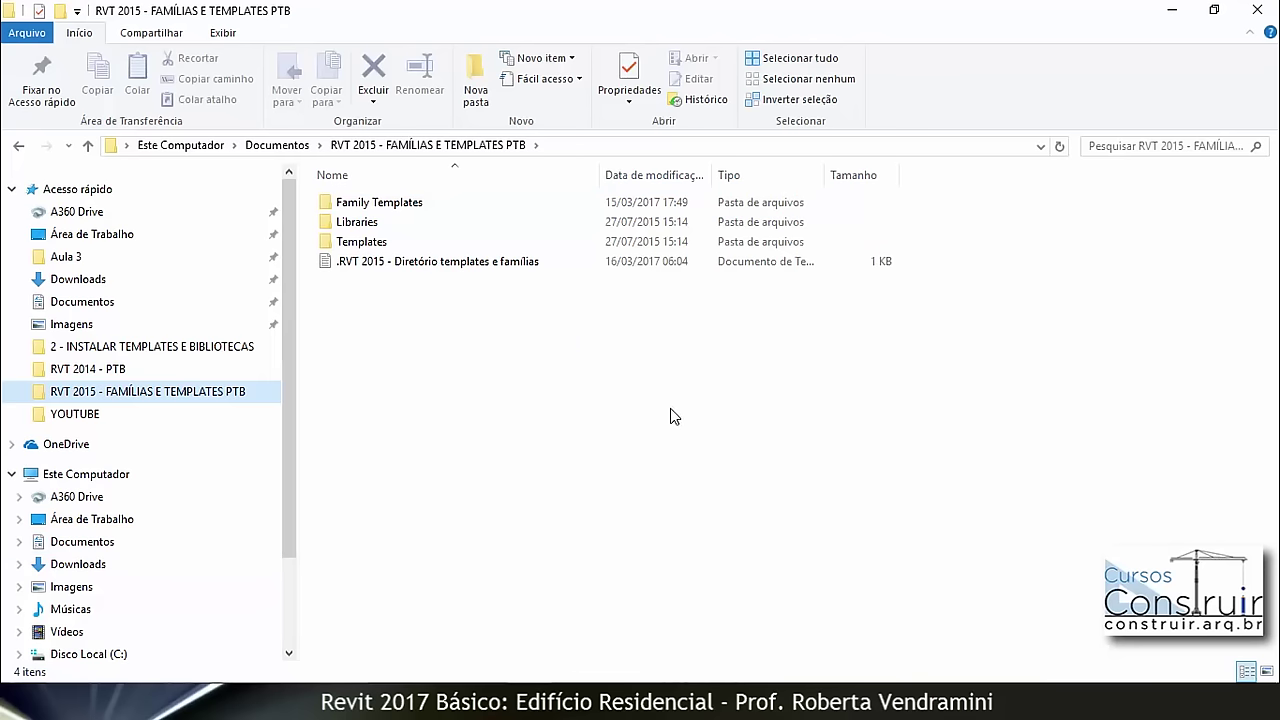
Step: Copy C:\ProgramData\Autodesk\RVT 2015\ from the .RVT 2015 text note, then close Notepad
double_click(437, 262)
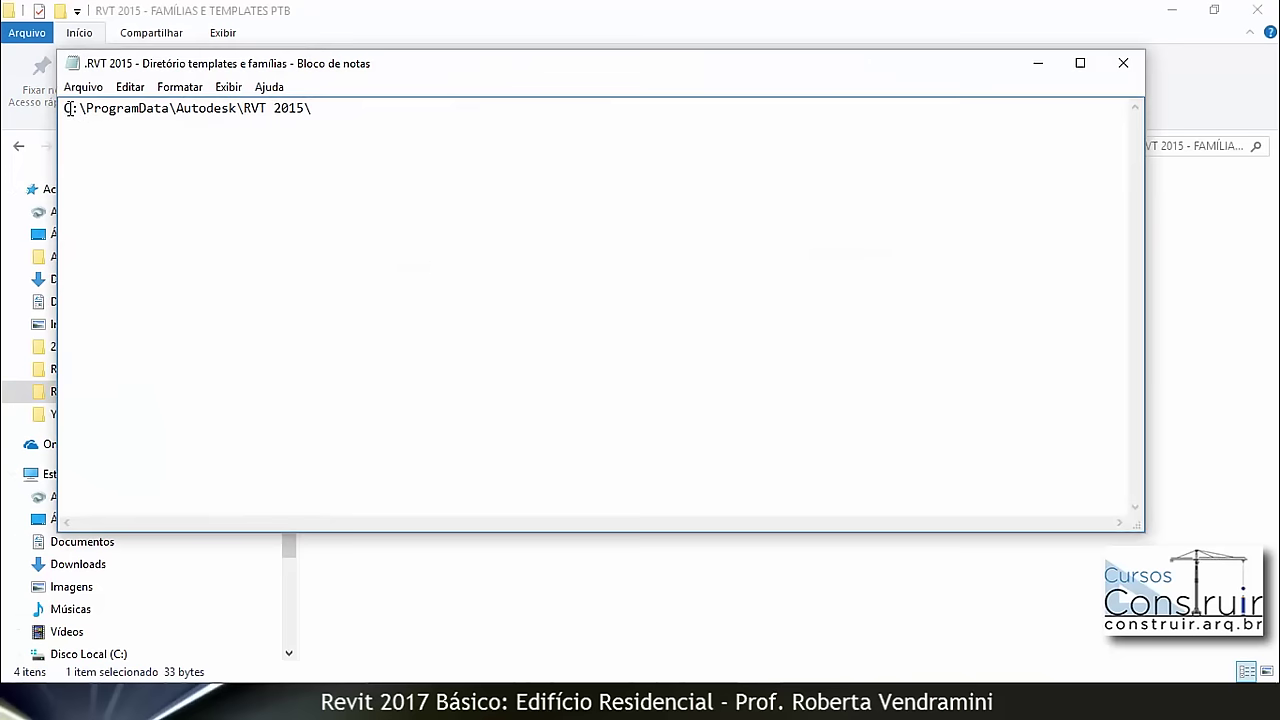
left_click_drag(316, 107, 61, 110)
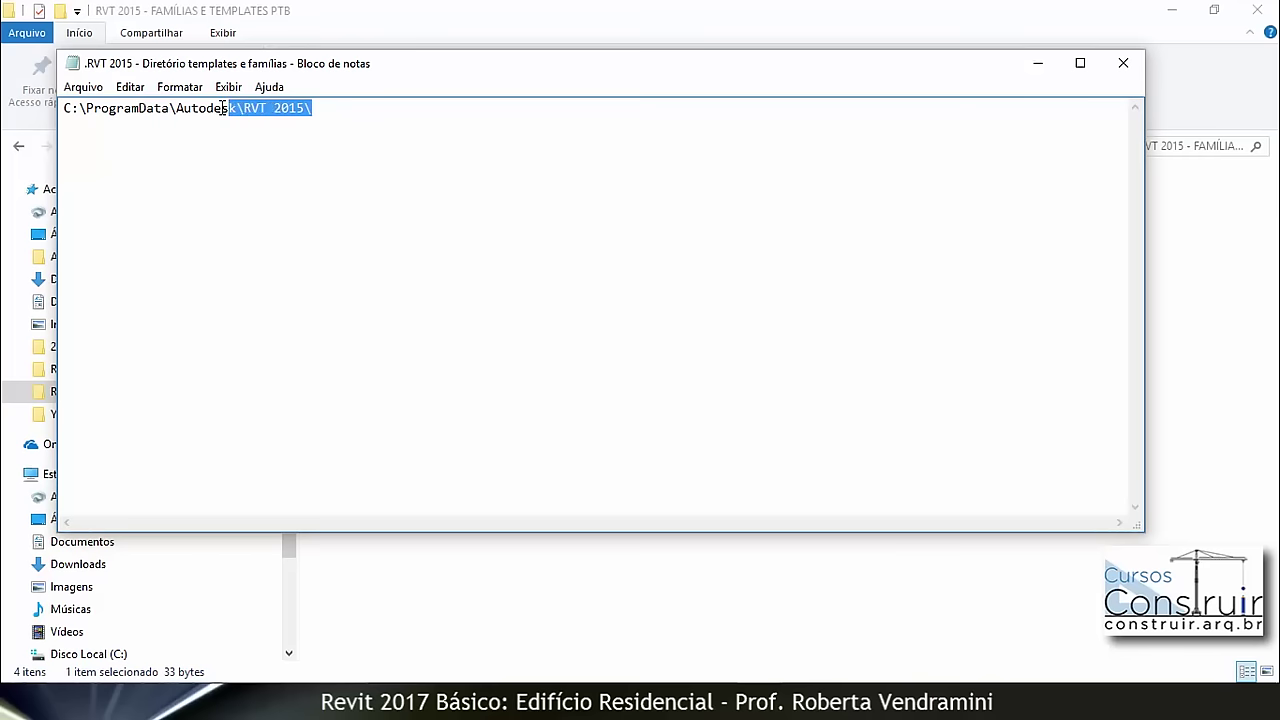
right_click(88, 106)
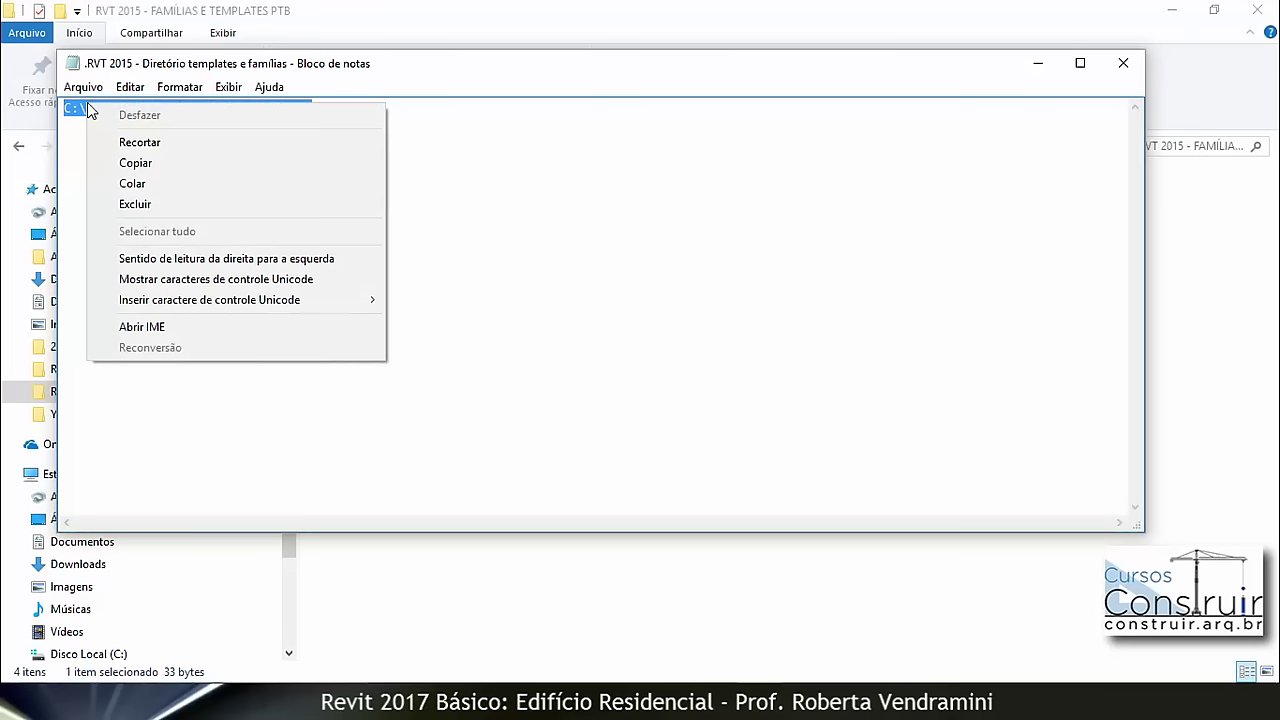
left_click(124, 164)
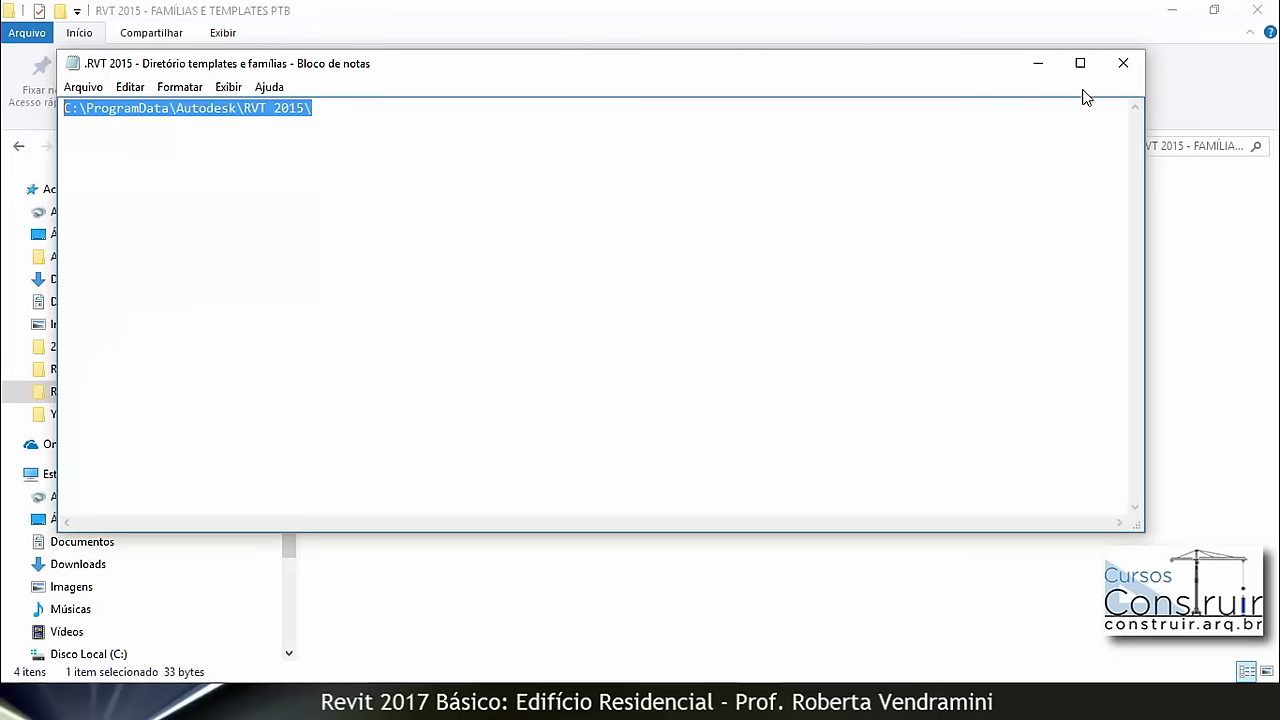
left_click(1124, 63)
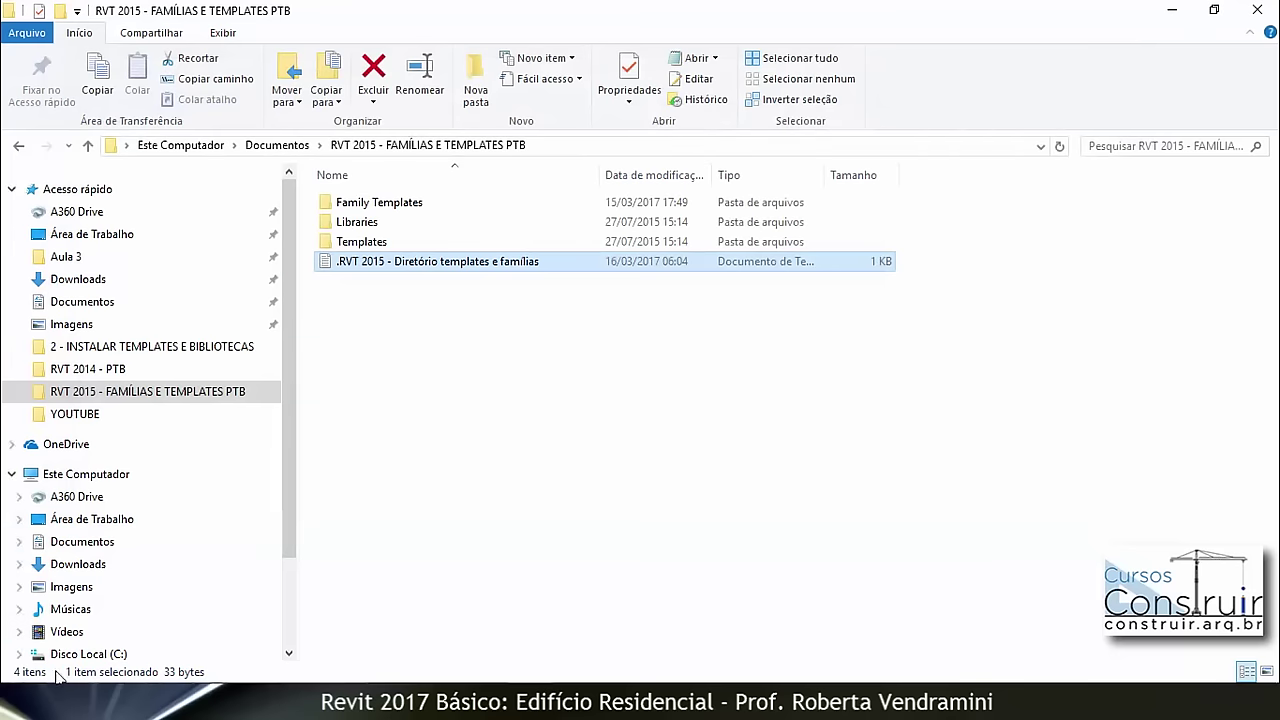
left_click(460, 521)
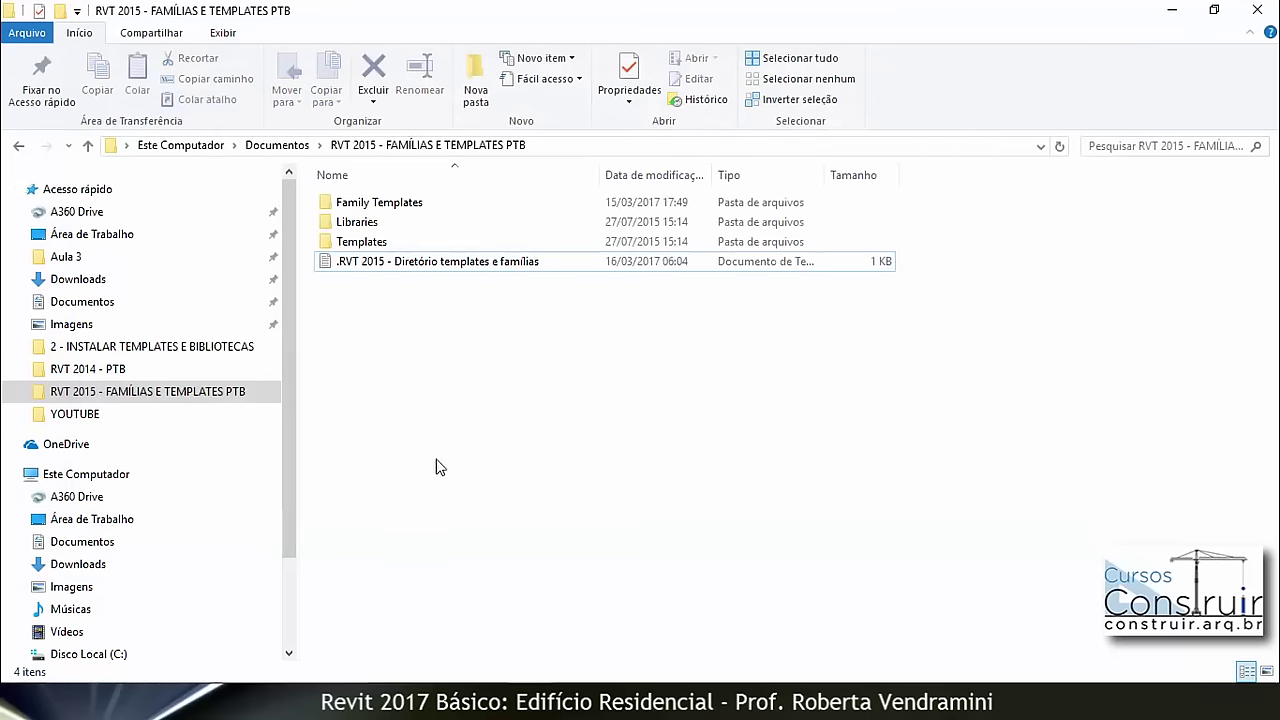
Step: Open a second File Explorer window at C:\ProgramData\Autodesk\RVT 2015\ and position it alongside
key("super+x")
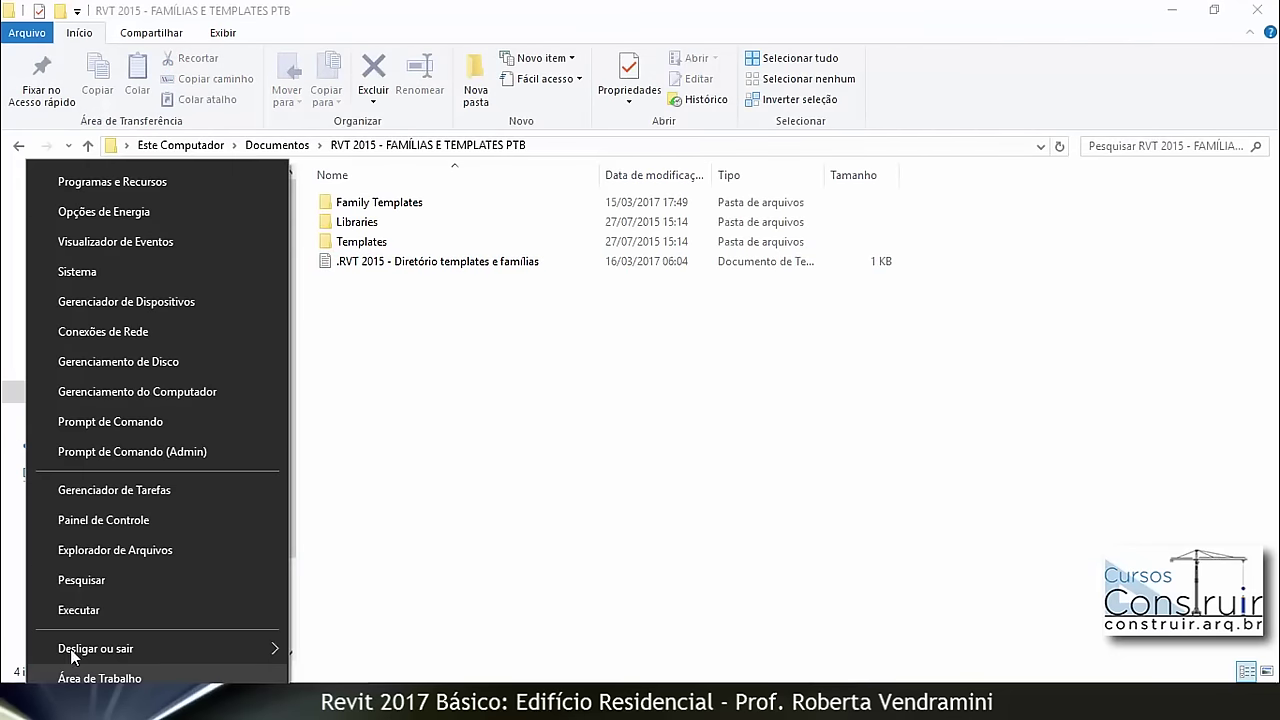
left_click(112, 550)
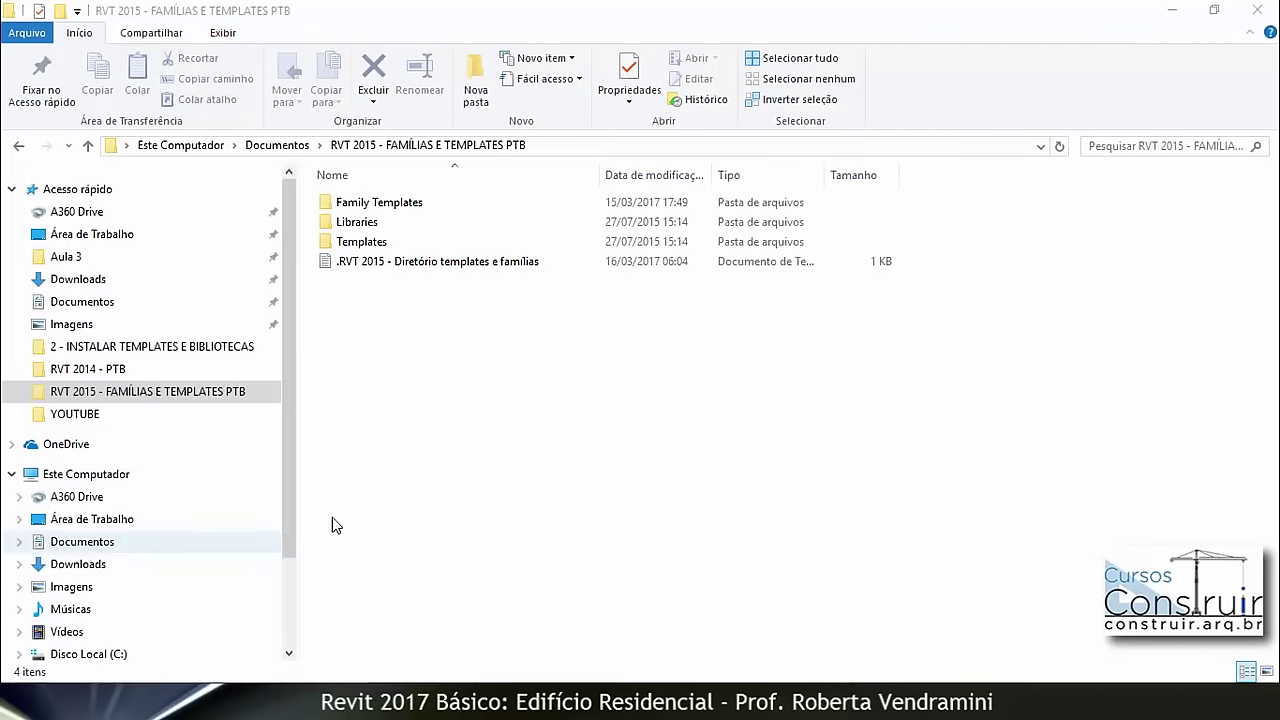
left_click(331, 181)
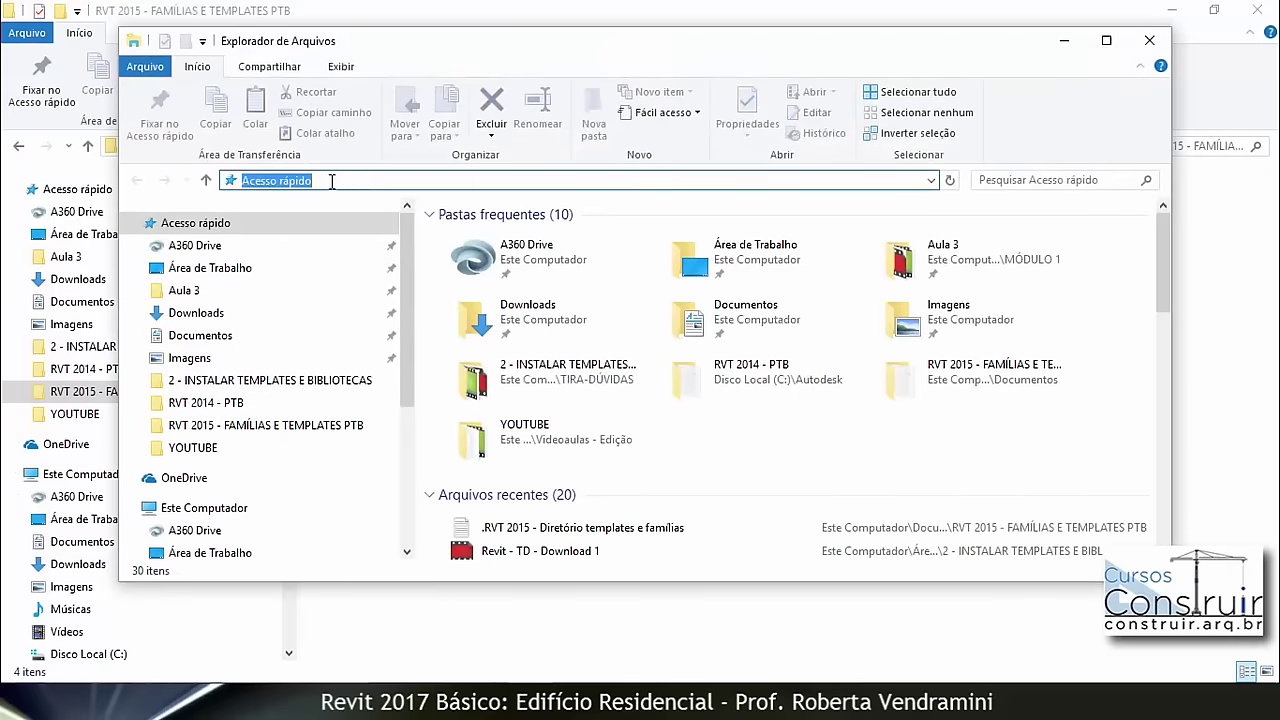
right_click(296, 178)
left_click(340, 256)
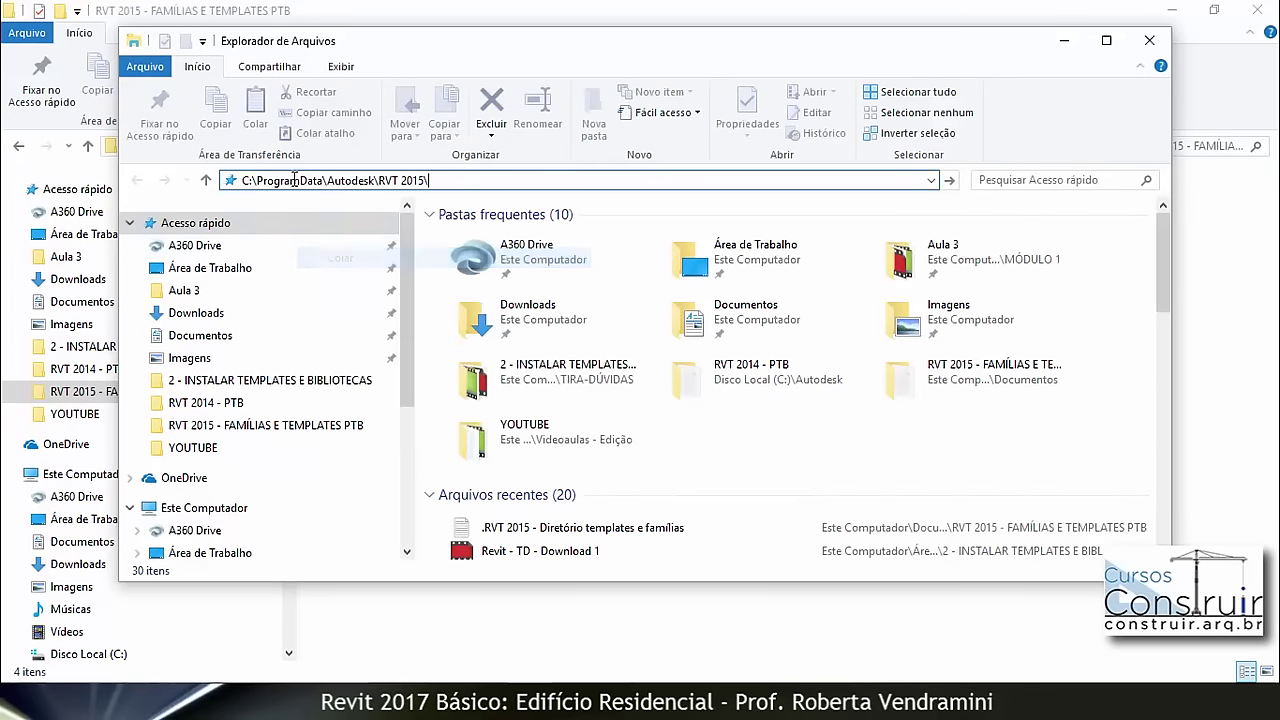
type("\\")
key("Return")
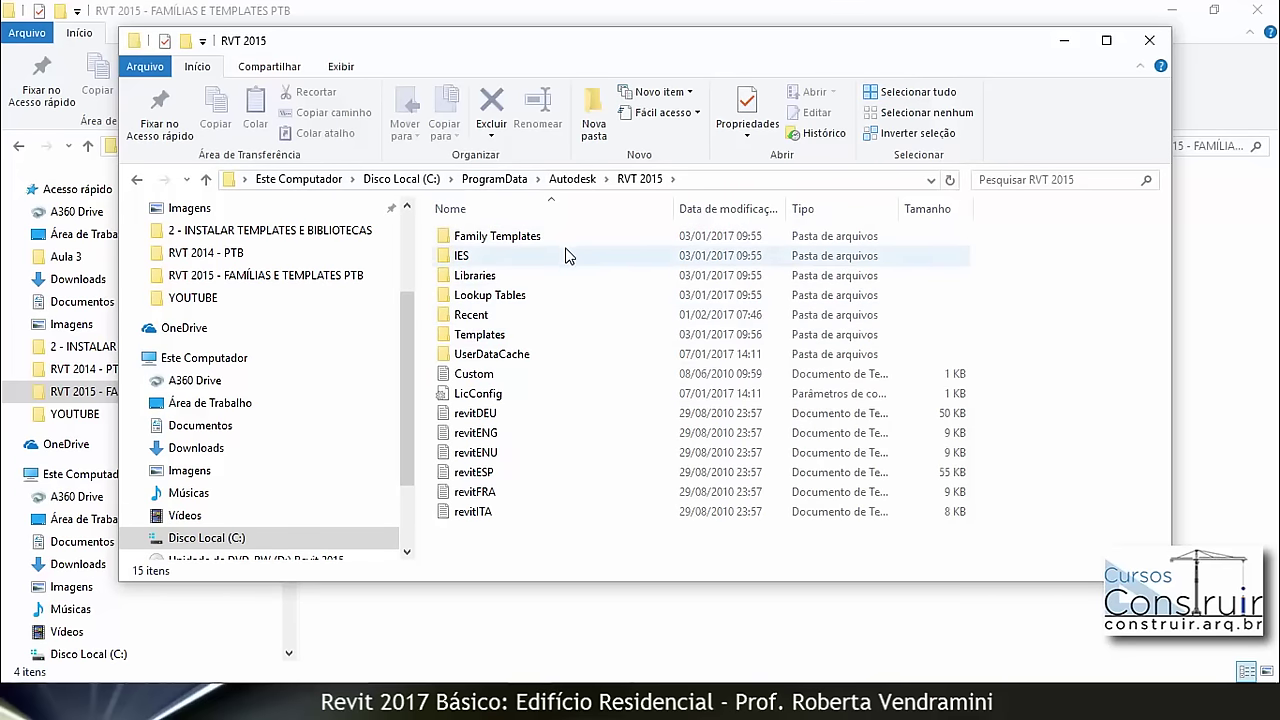
left_click_drag(556, 50, 540, 318)
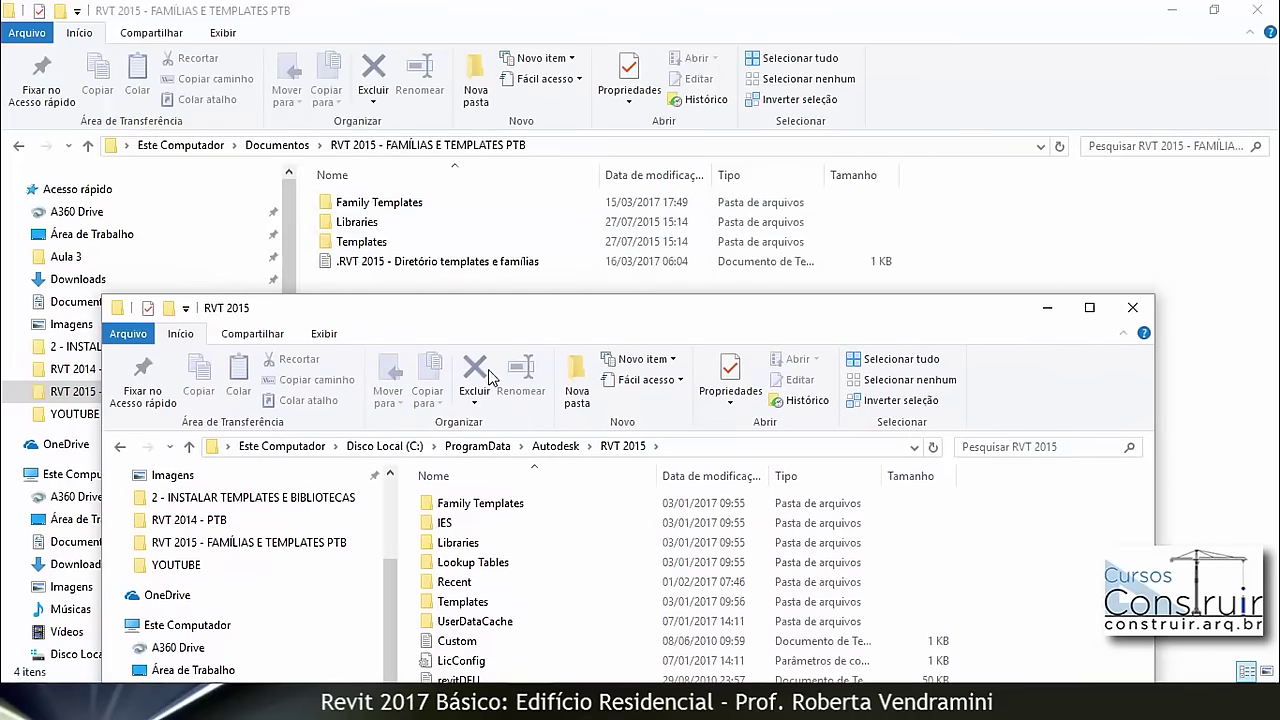
left_click_drag(508, 318, 736, 74)
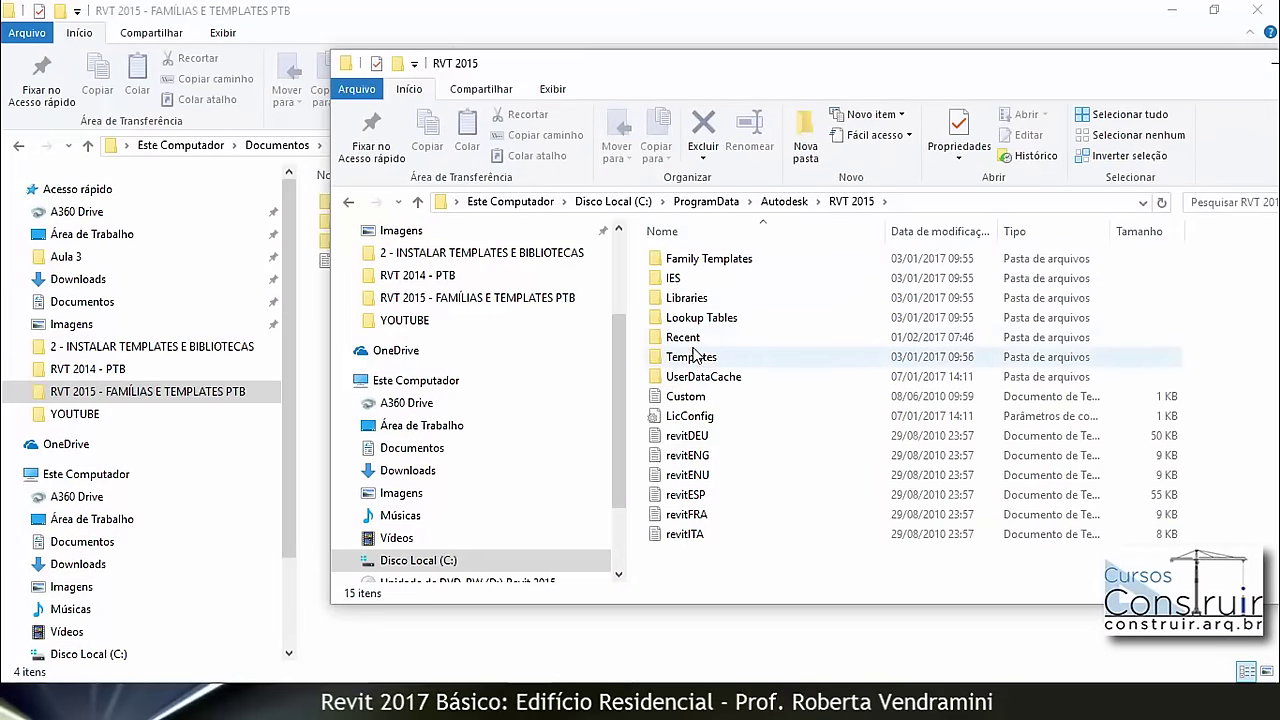
left_click_drag(870, 63, 650, 394)
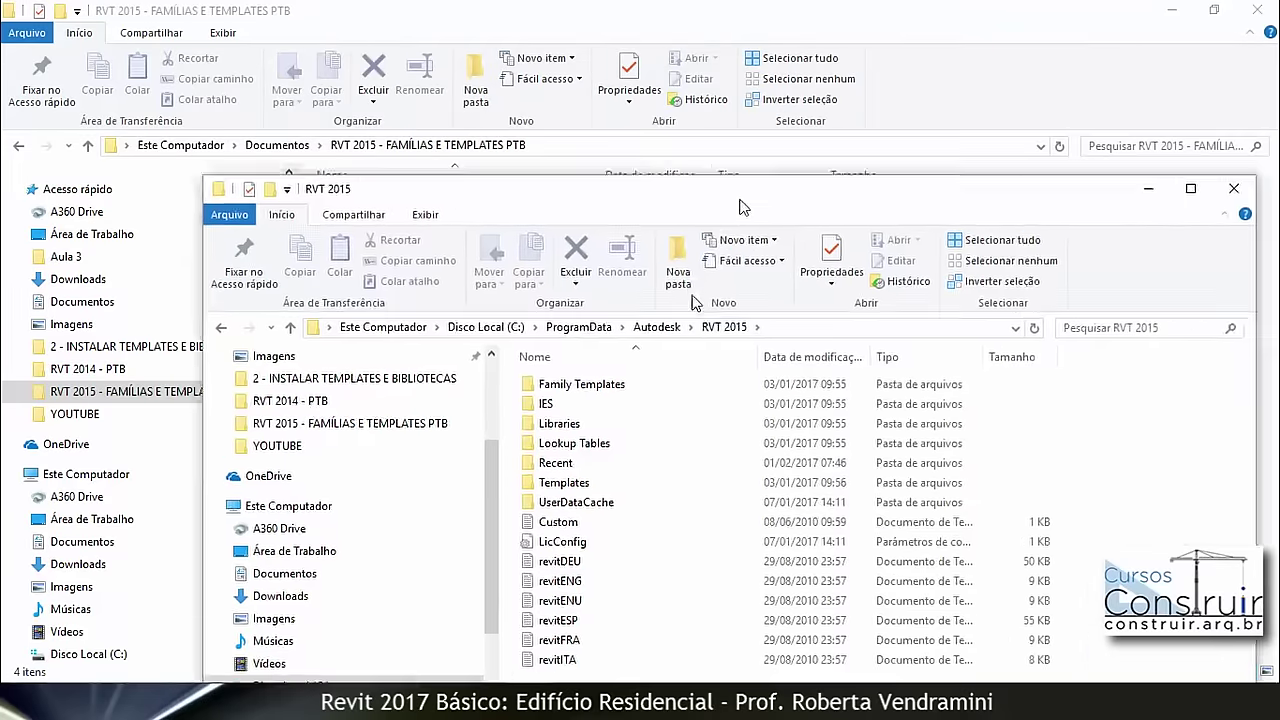
Step: Copy the Family Templates, Libraries and Templates folders
left_click(458, 339)
left_click(408, 206)
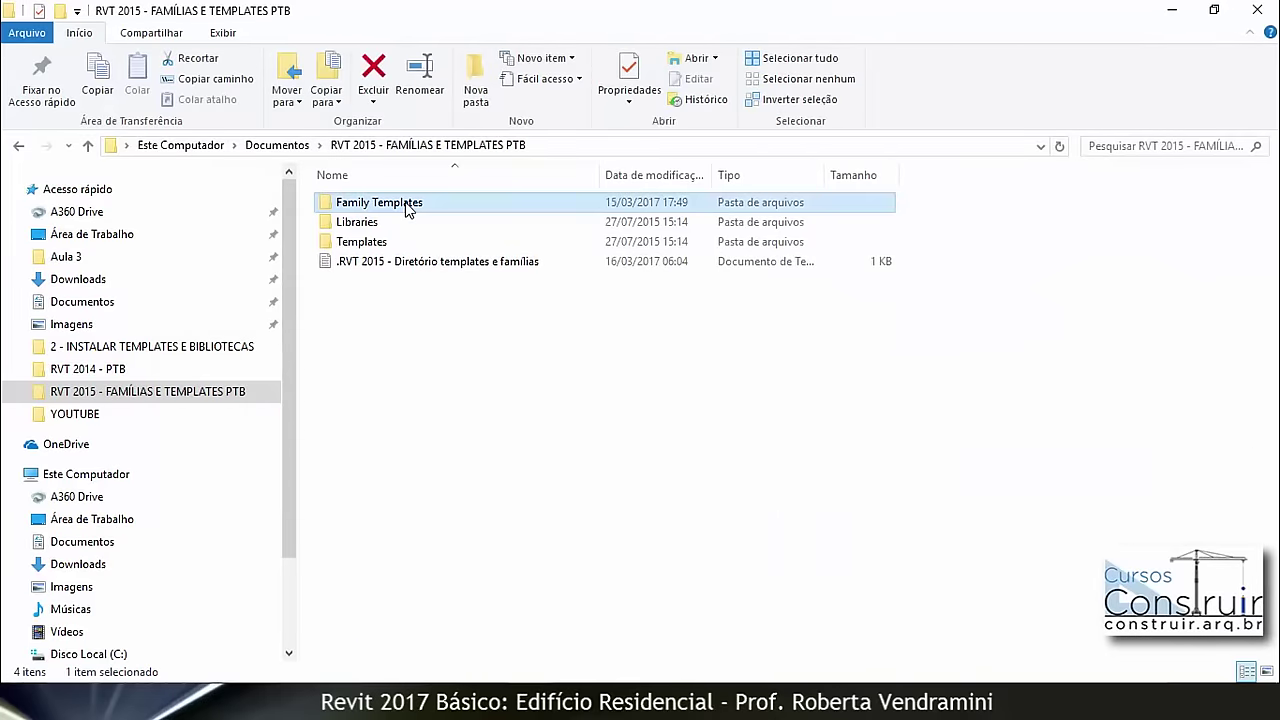
left_click(452, 363)
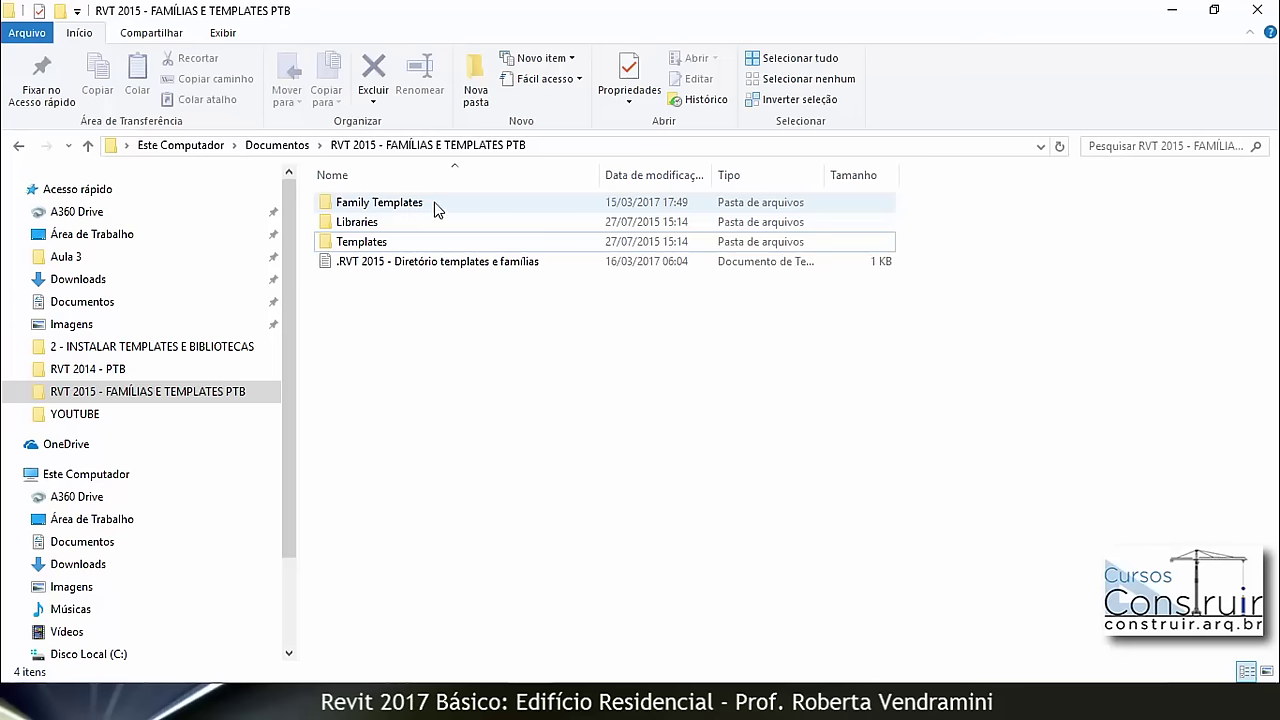
left_click(408, 207)
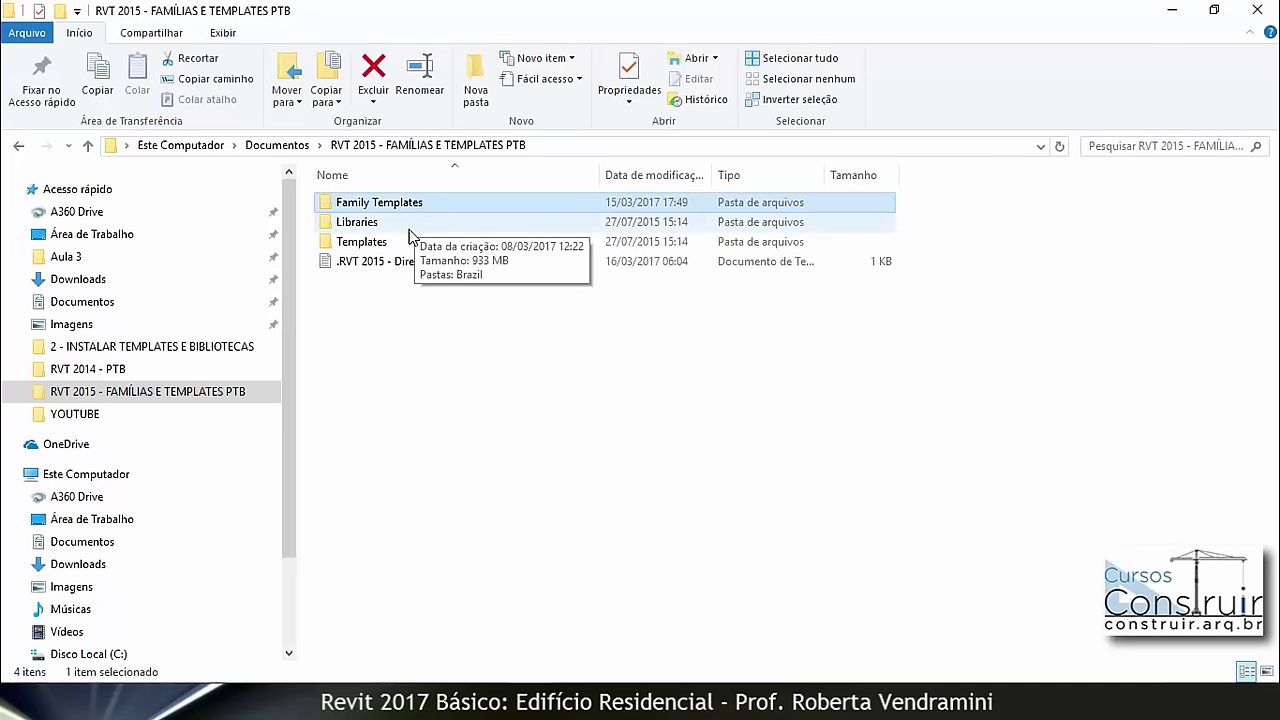
left_click(385, 244, "shift")
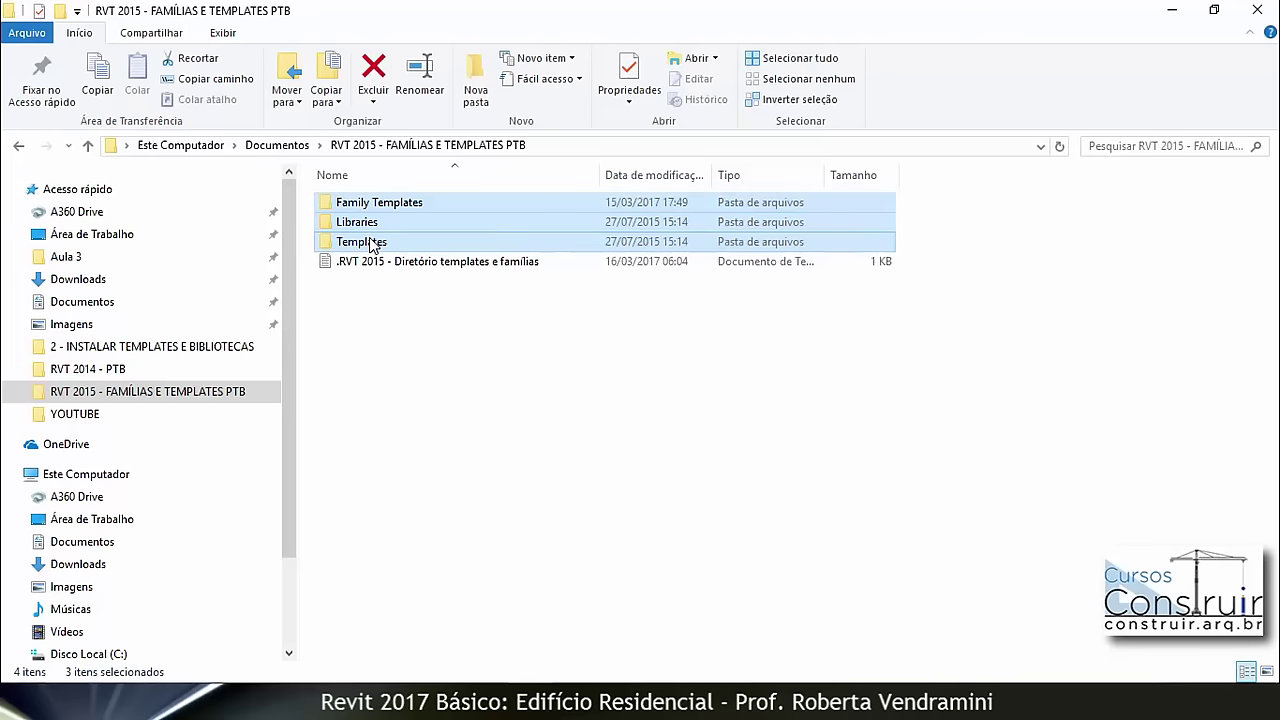
right_click(372, 245)
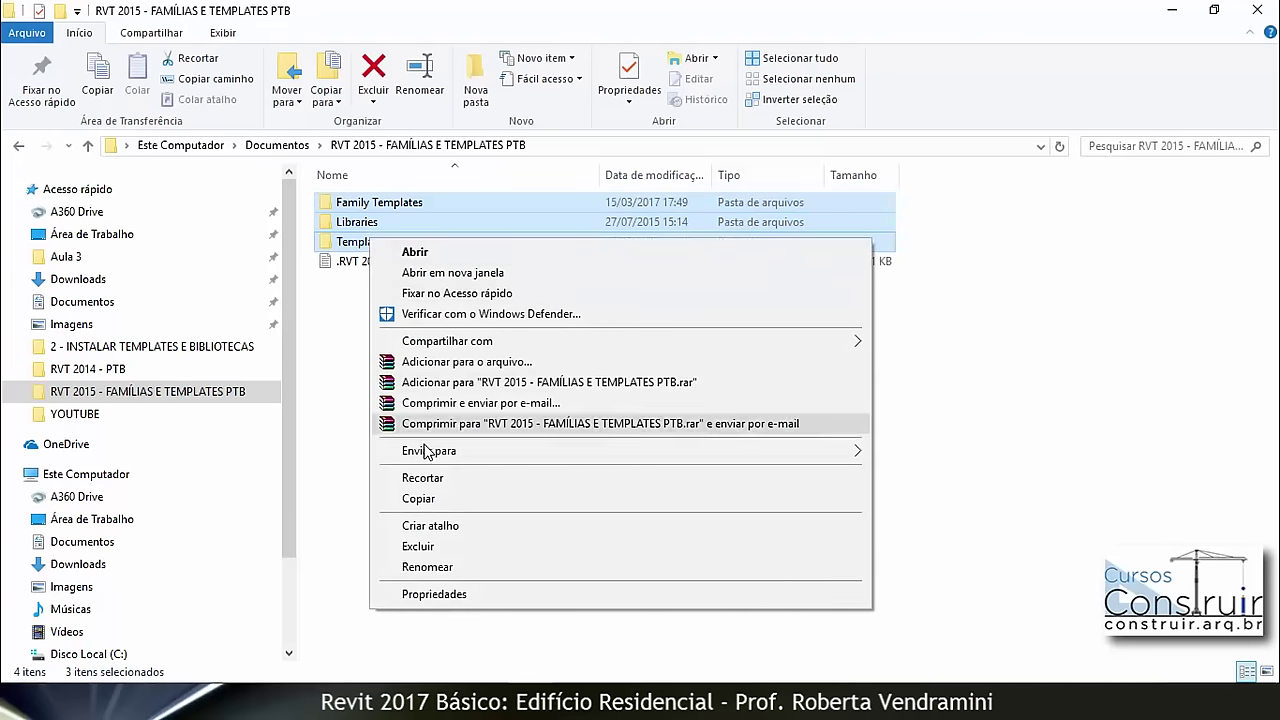
left_click(420, 498)
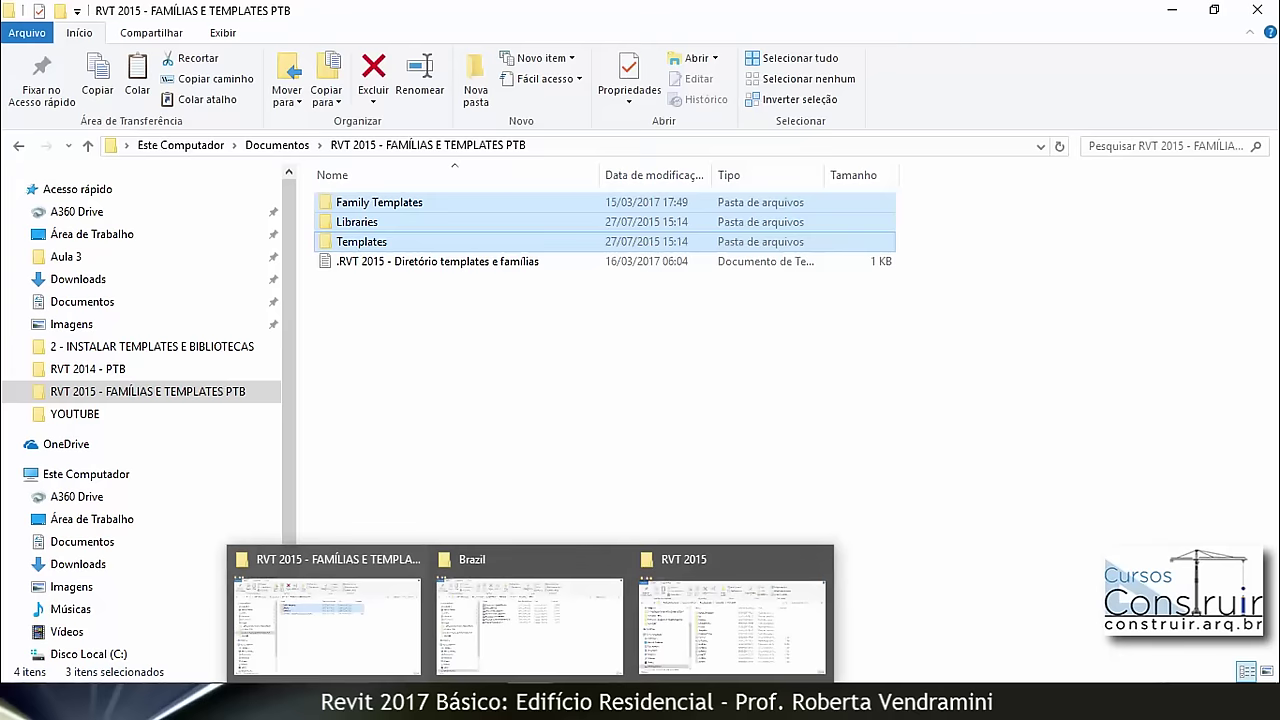
Step: Paste the three copied folders into the RVT 2015 folder
left_click(640, 645)
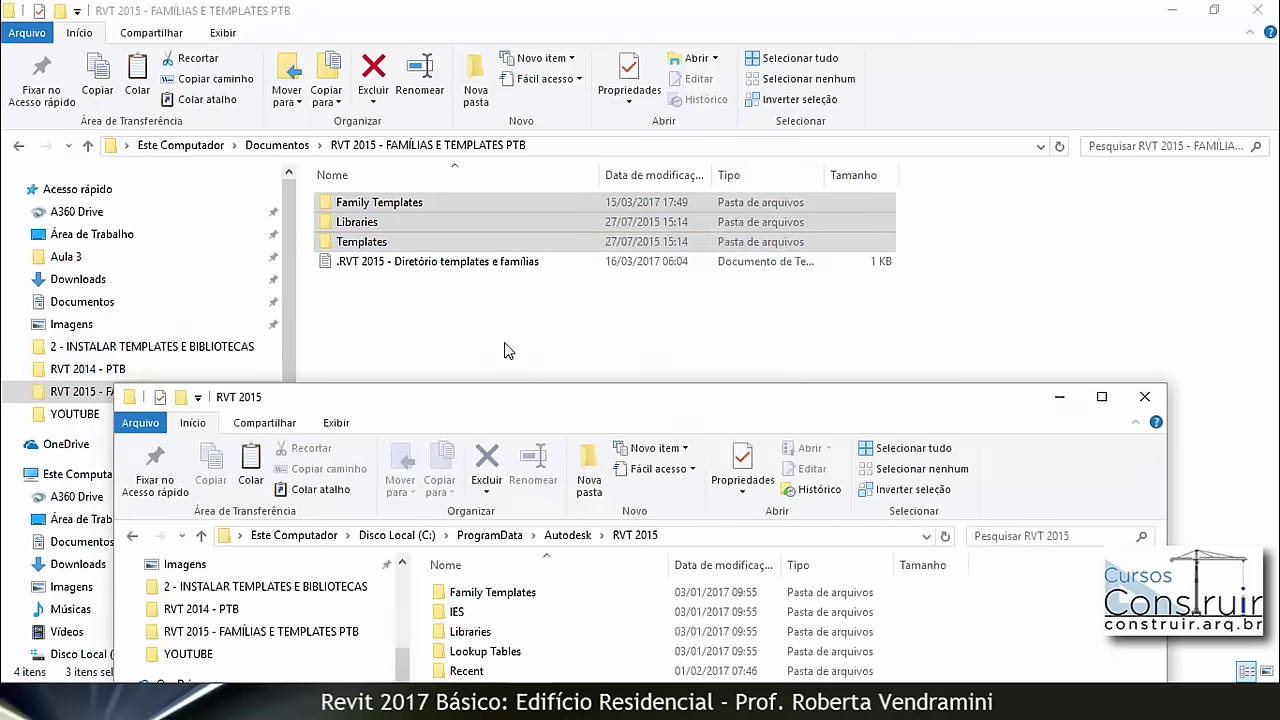
mouse_move(504, 397)
left_mouse_down()
mouse_move(508, 106)
mouse_move(497, 85)
left_mouse_up()
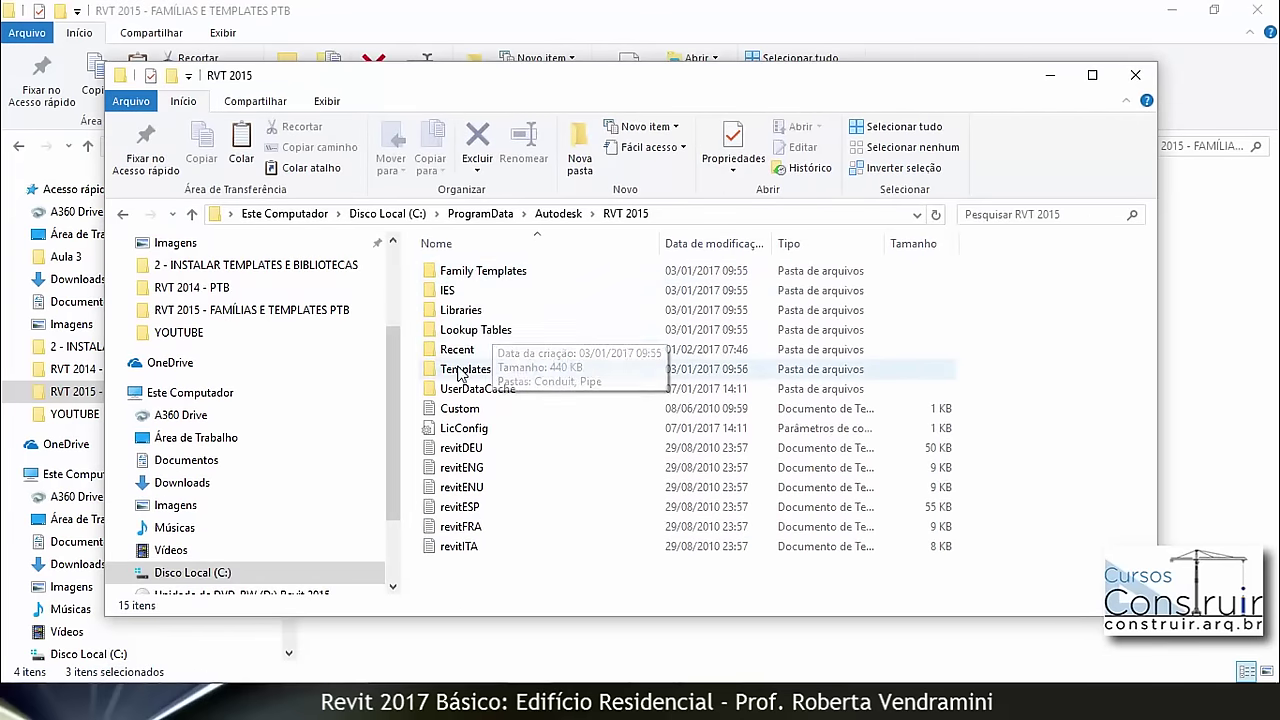
right_click(557, 465)
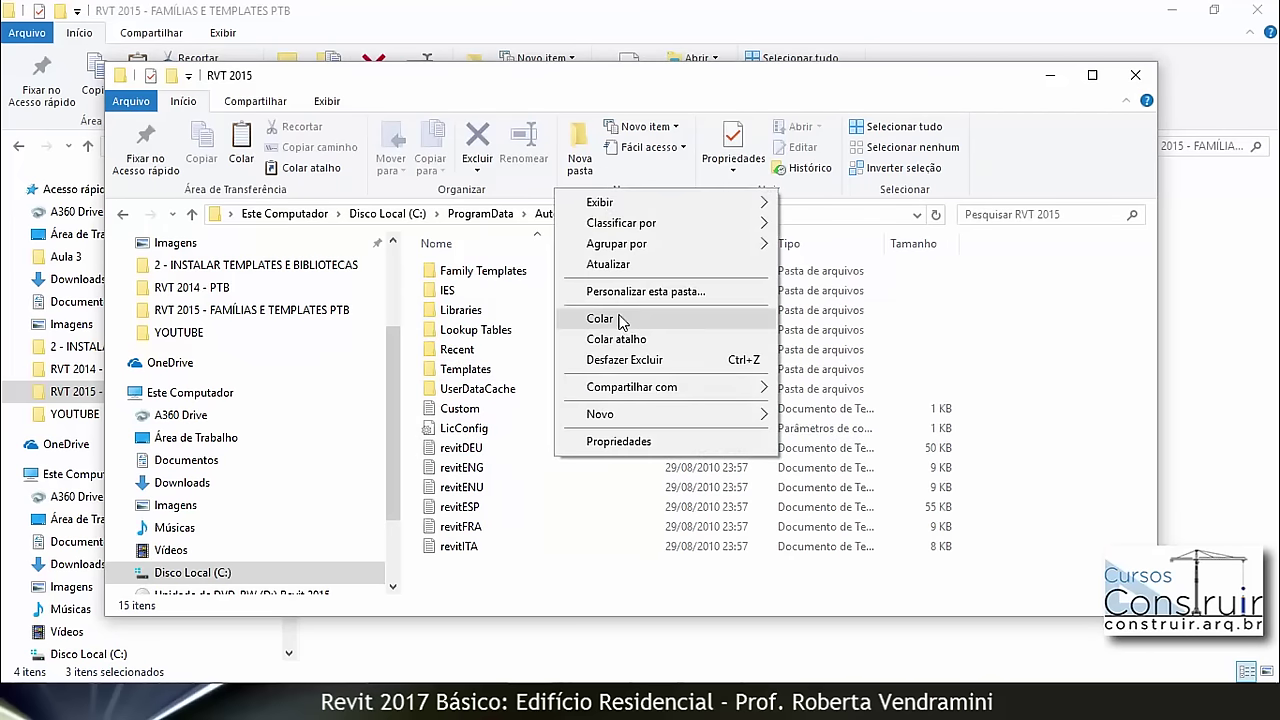
left_click(536, 560)
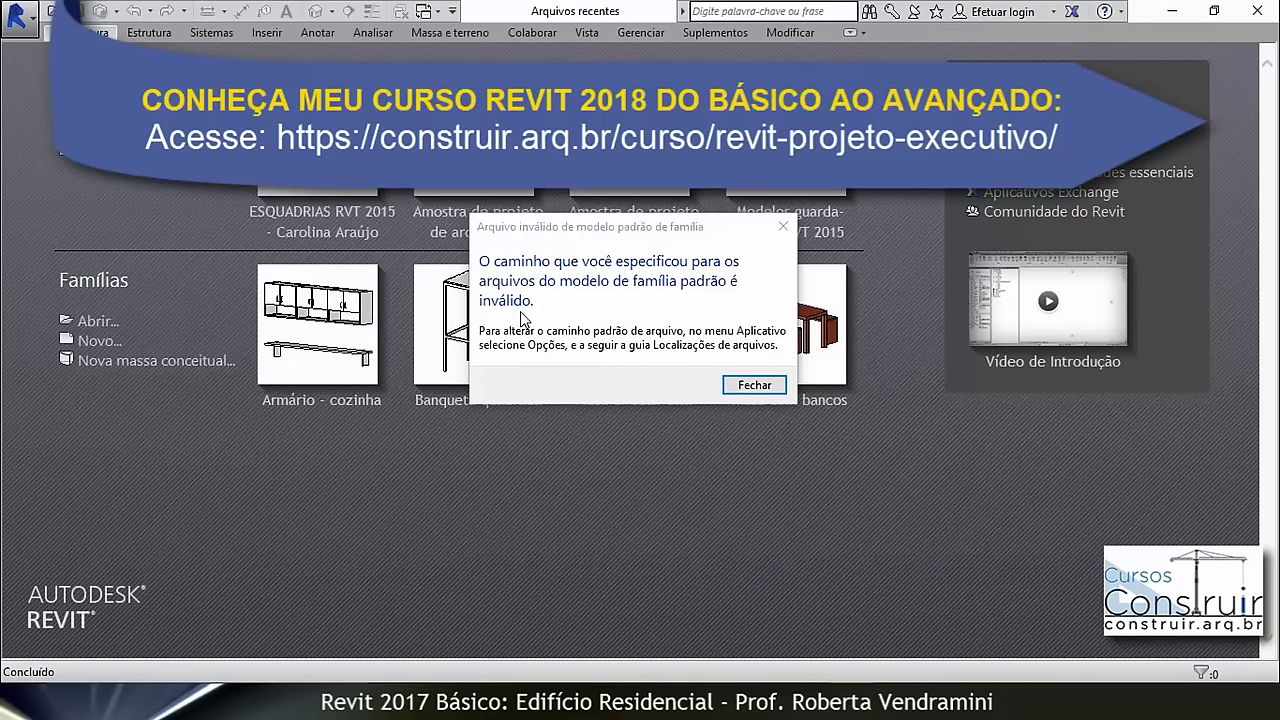
Step: Dismiss the invalid family template path warning and start adding a project template under Options' File Locations
left_click(754, 386)
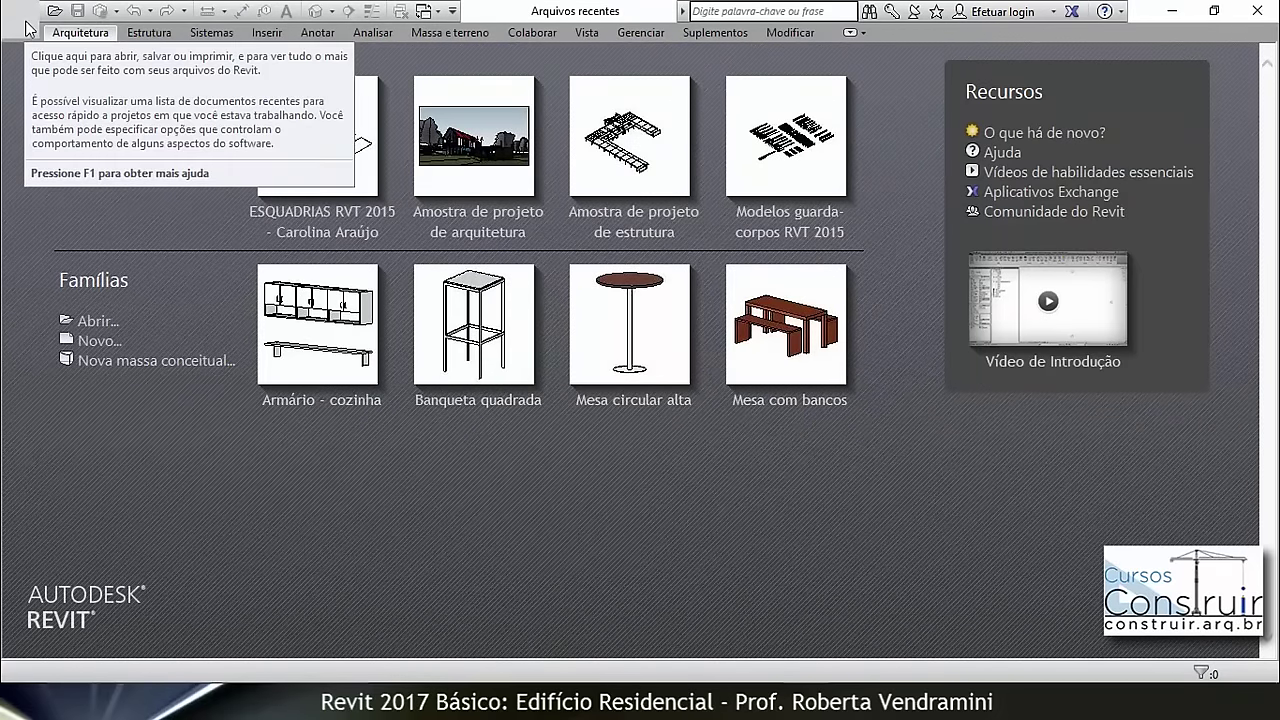
left_click(27, 22)
left_click(270, 626)
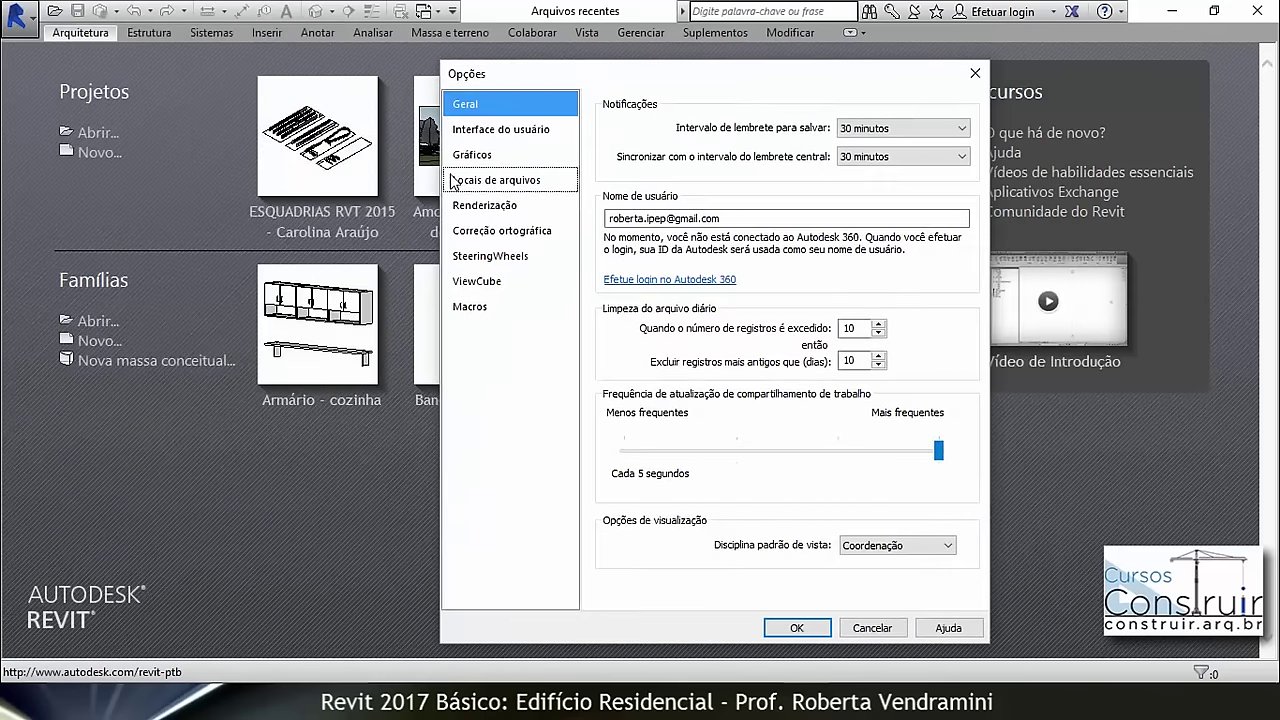
left_click(518, 188)
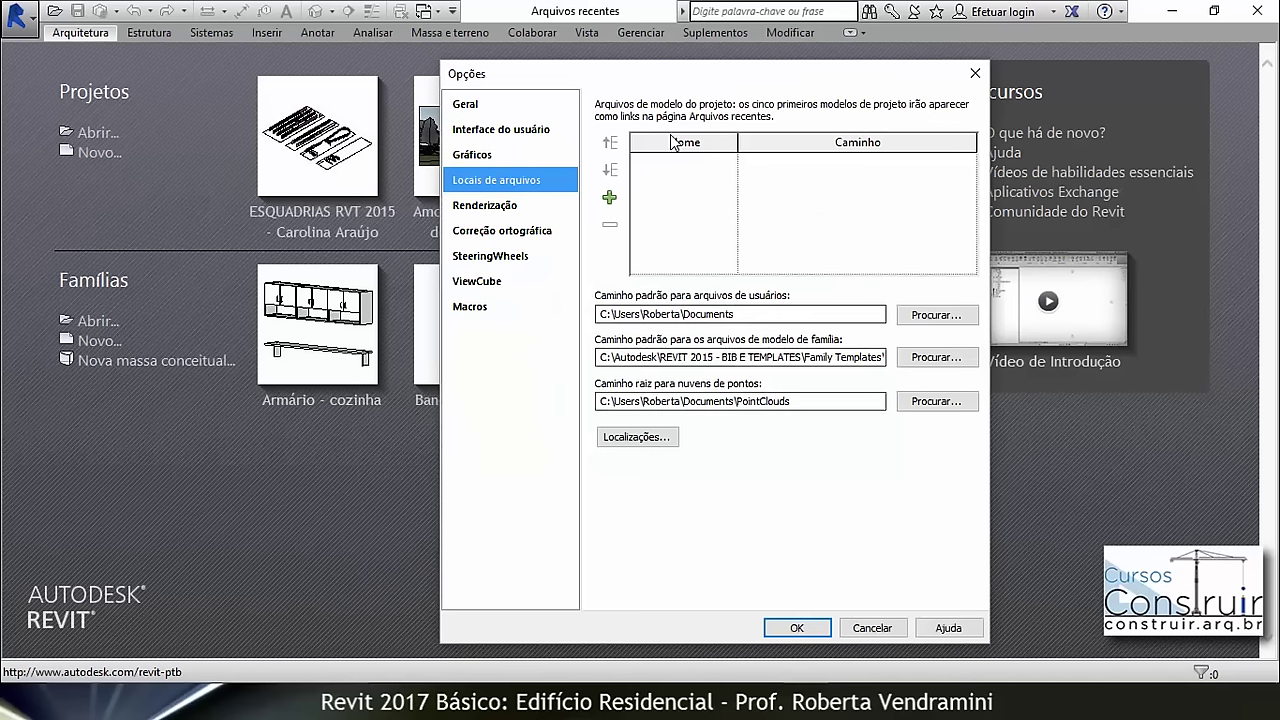
left_click(610, 199)
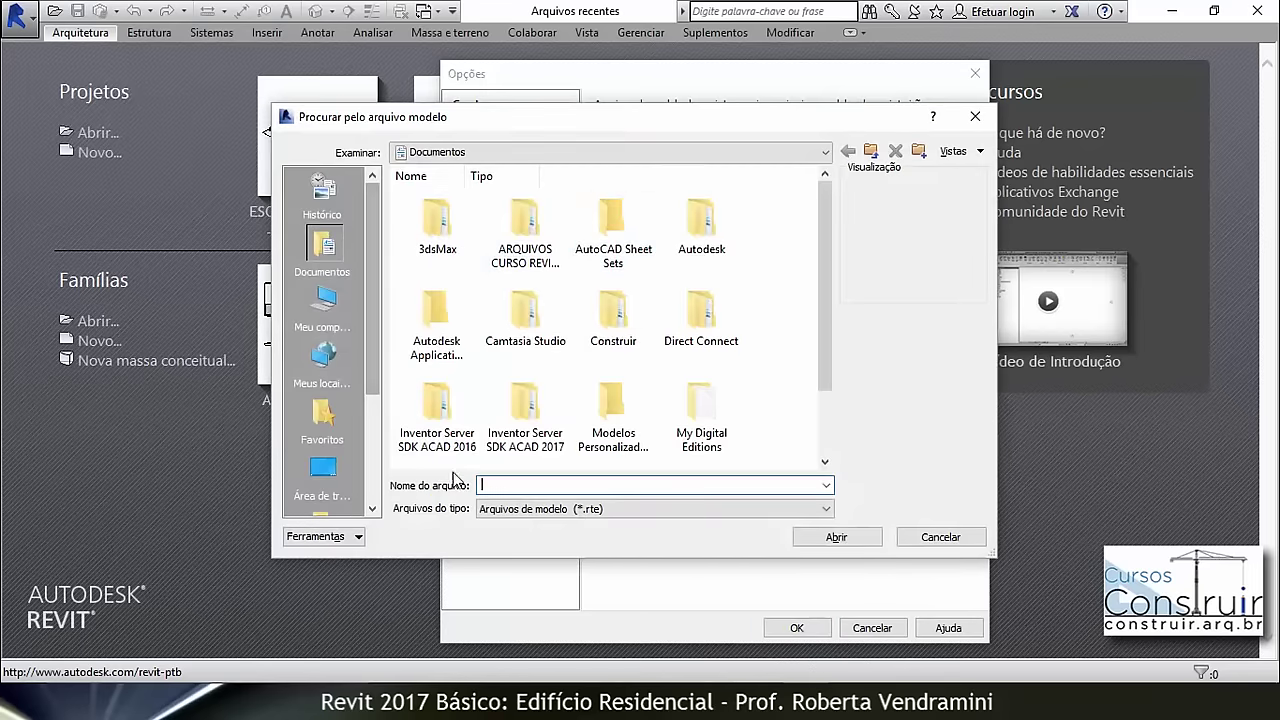
Step: Copy C:\ProgramData\Autodesk\RVT 2015\ from the .RVT 2015 note in the templates folder
left_click(510, 672)
left_click(515, 650)
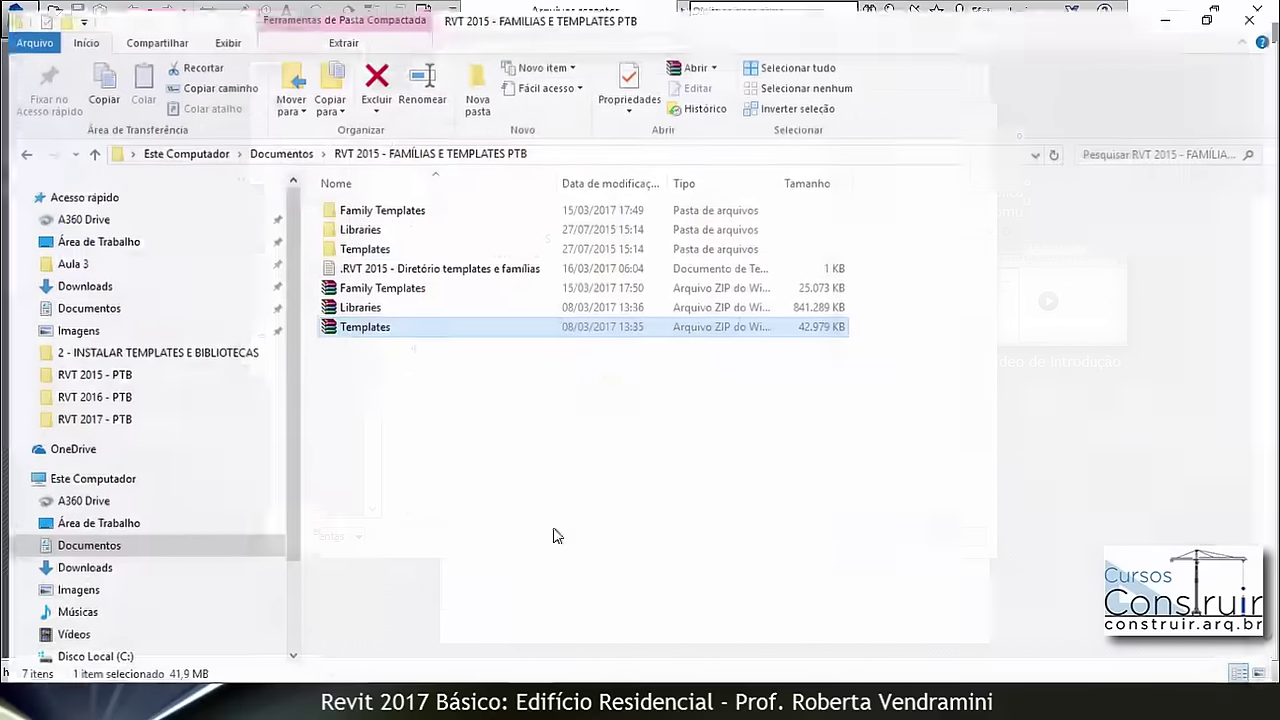
double_click(437, 261)
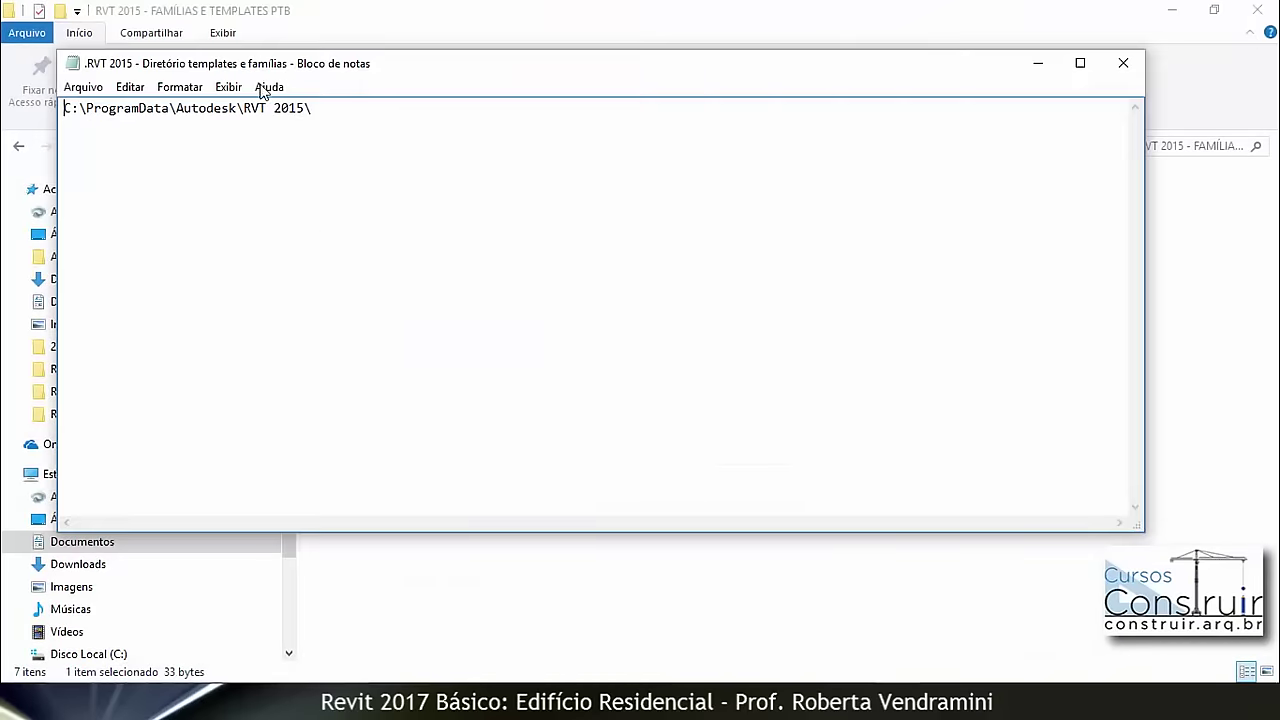
left_click_drag(325, 108, 63, 111)
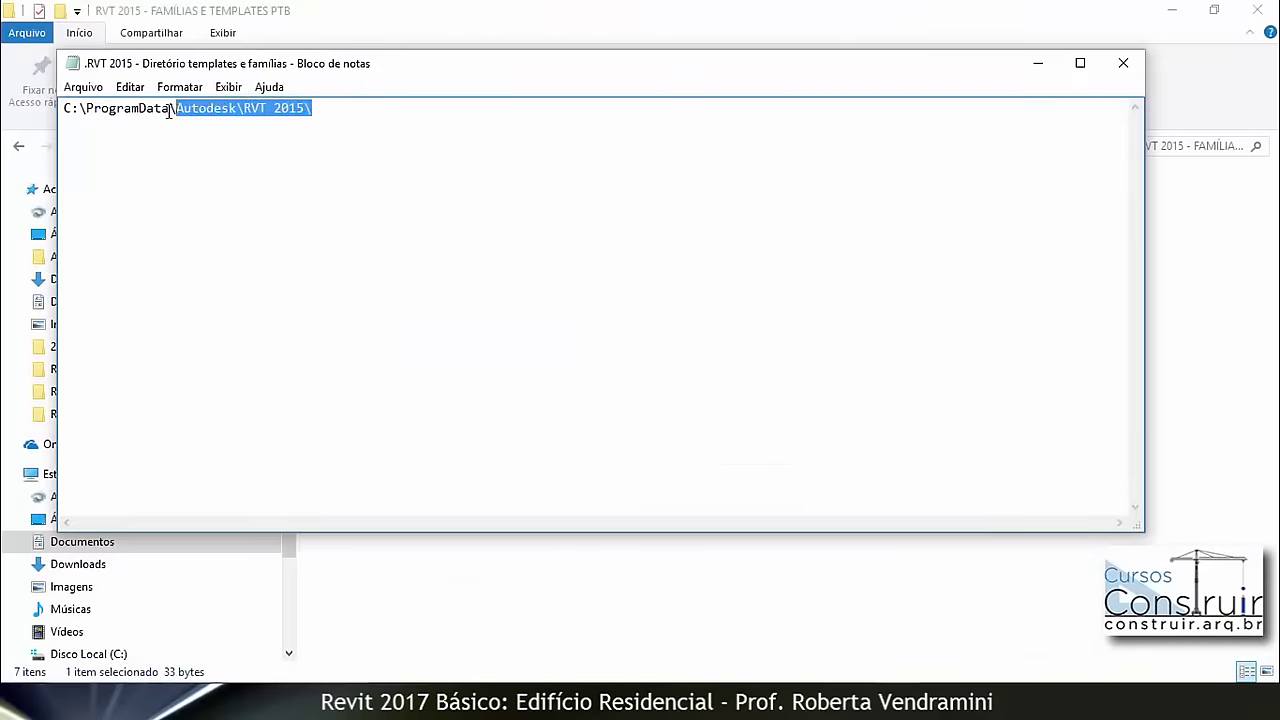
right_click(104, 108)
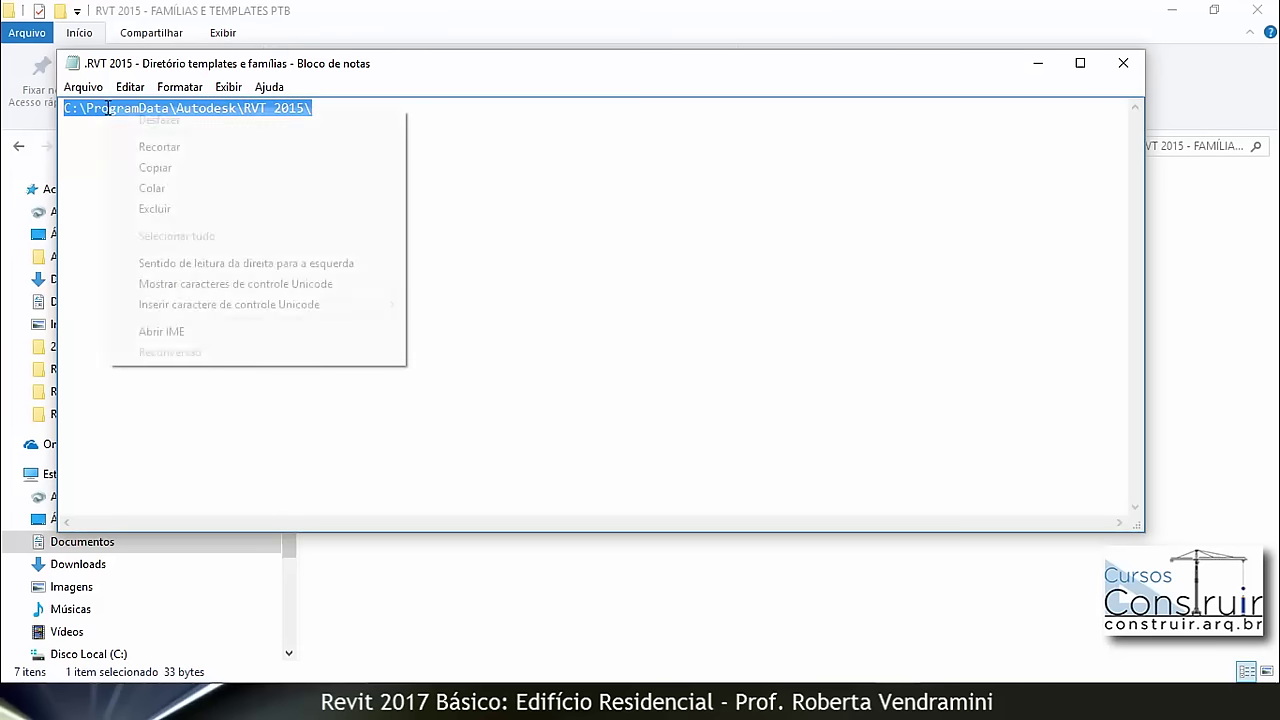
left_click(174, 178)
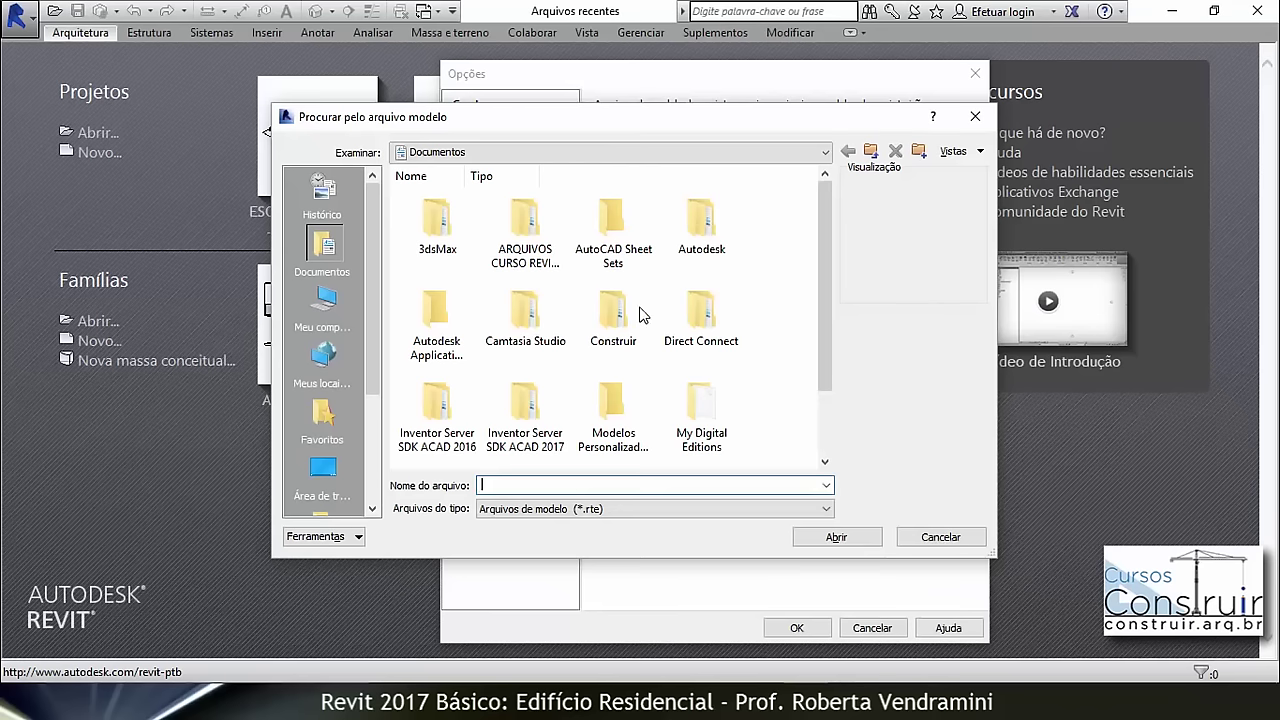
Step: Add DefaultBRAPTB from RVT 2015\Templates\Brazil as a project template
right_click(497, 485)
left_click(548, 306)
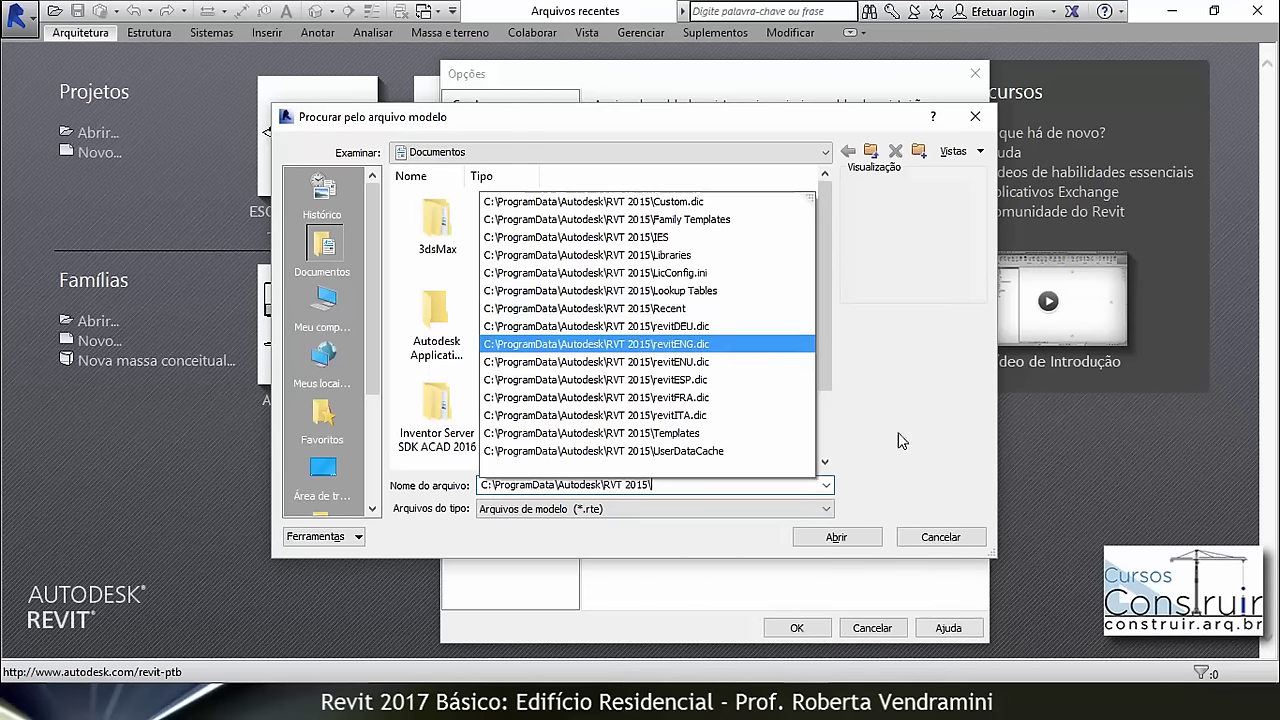
left_click(837, 540)
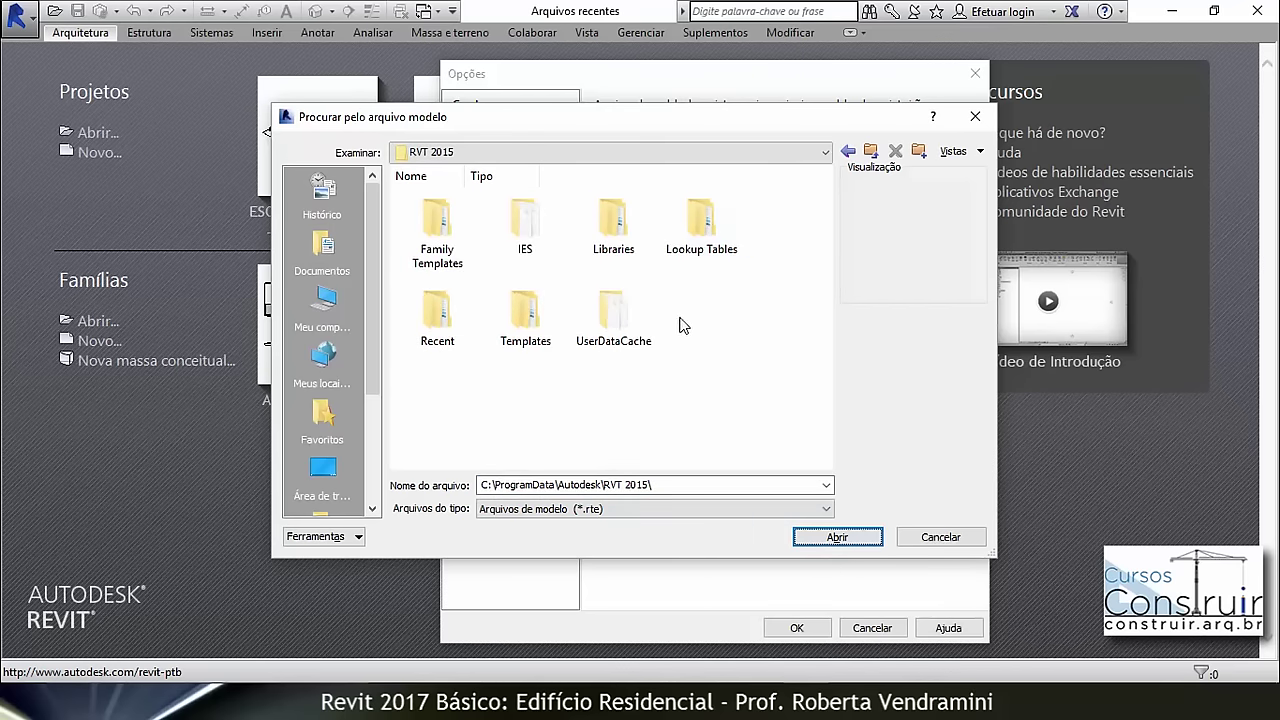
double_click(535, 316)
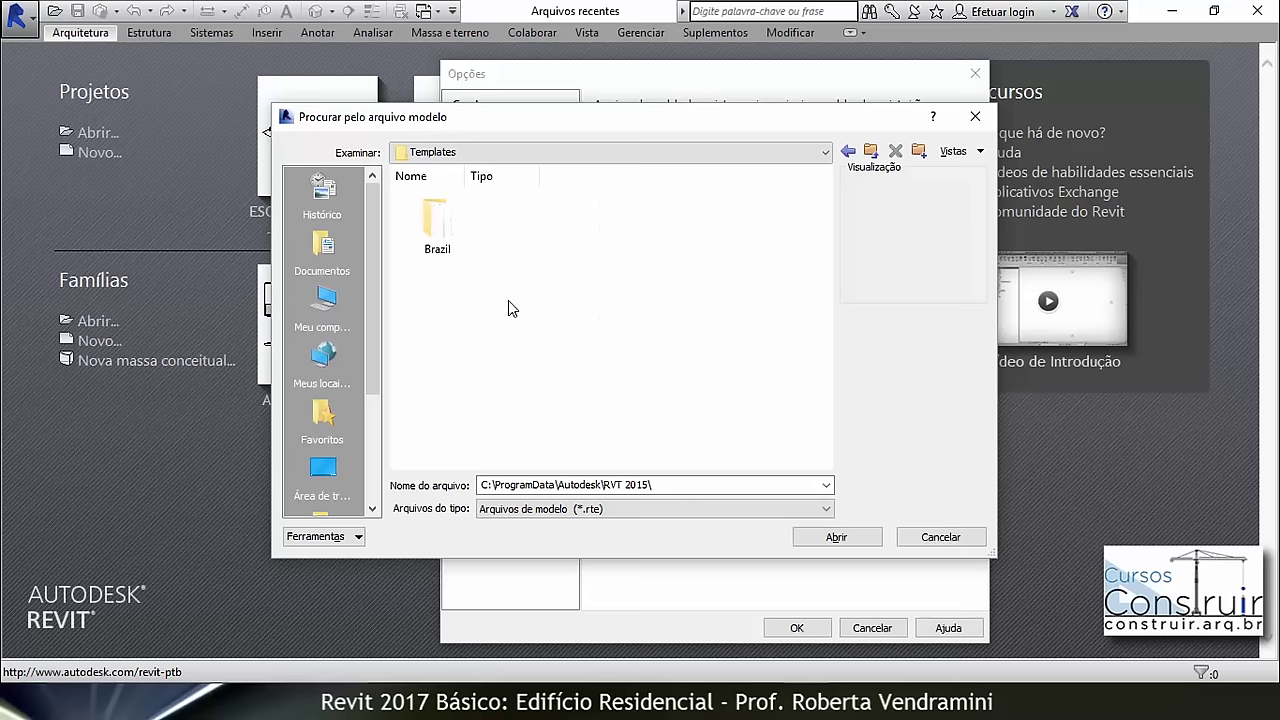
double_click(445, 228)
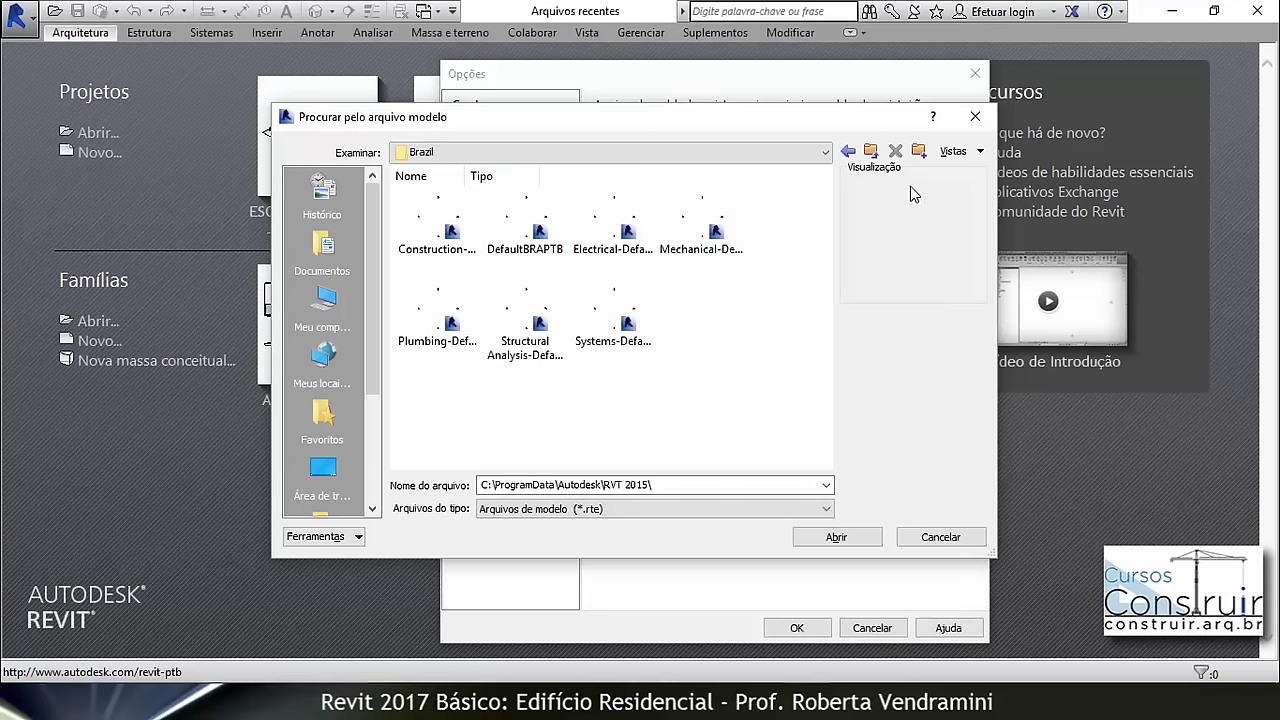
left_click(981, 152)
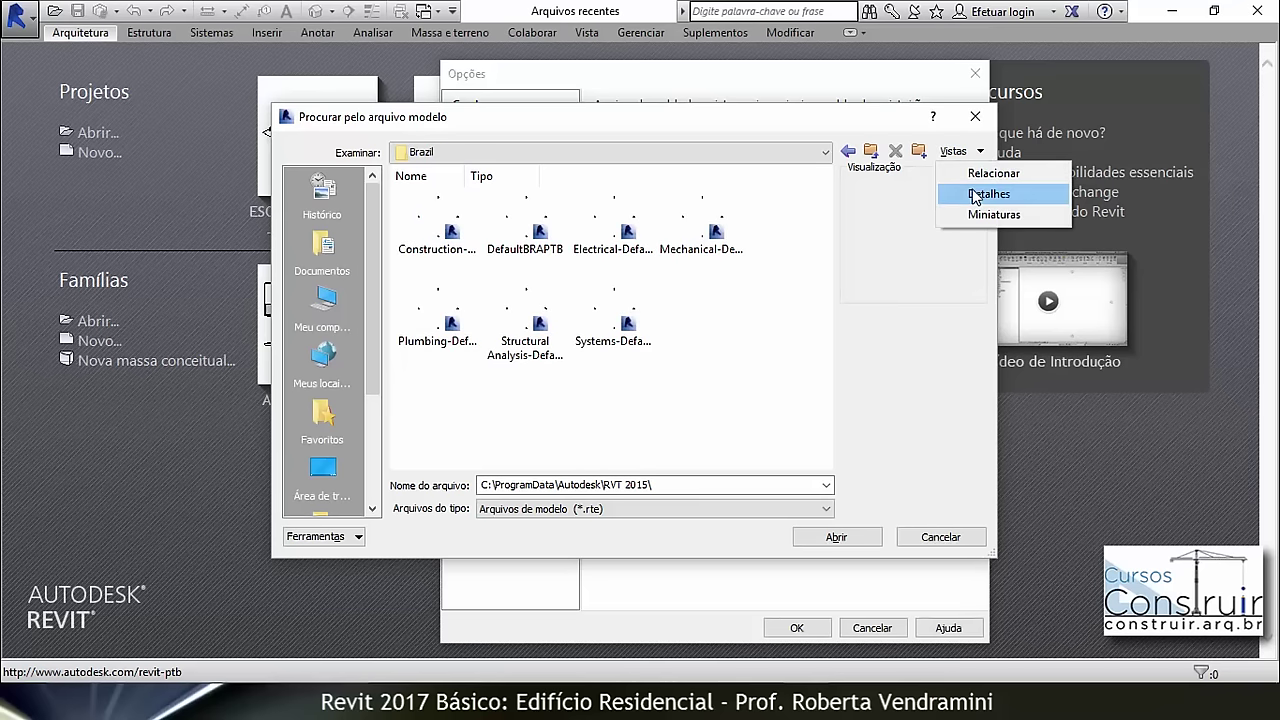
left_click(980, 194)
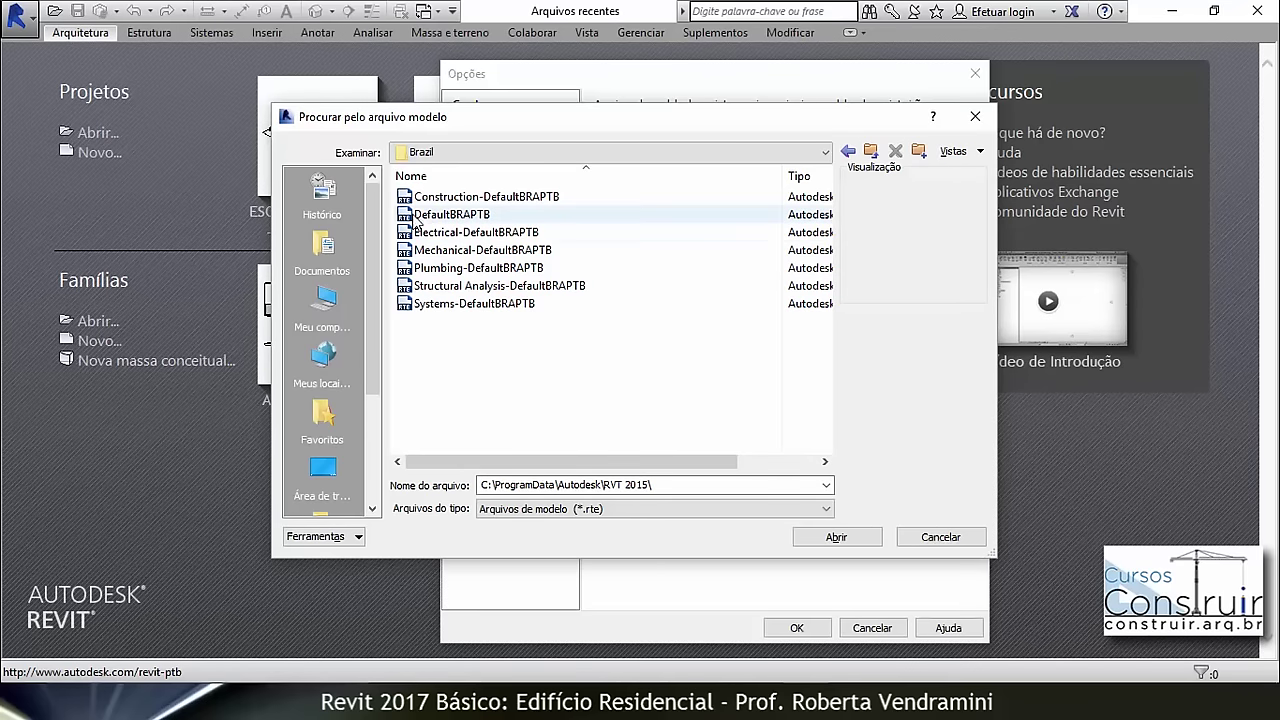
mouse_move(452, 214)
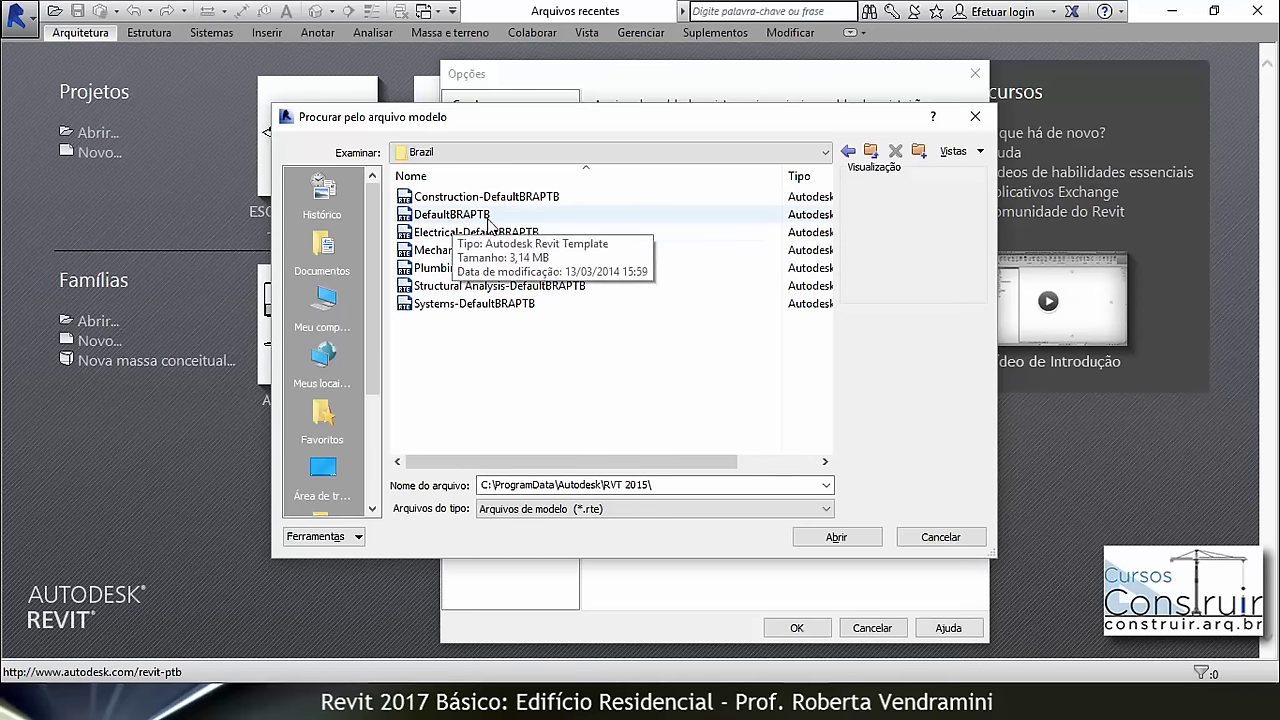
left_click(486, 220)
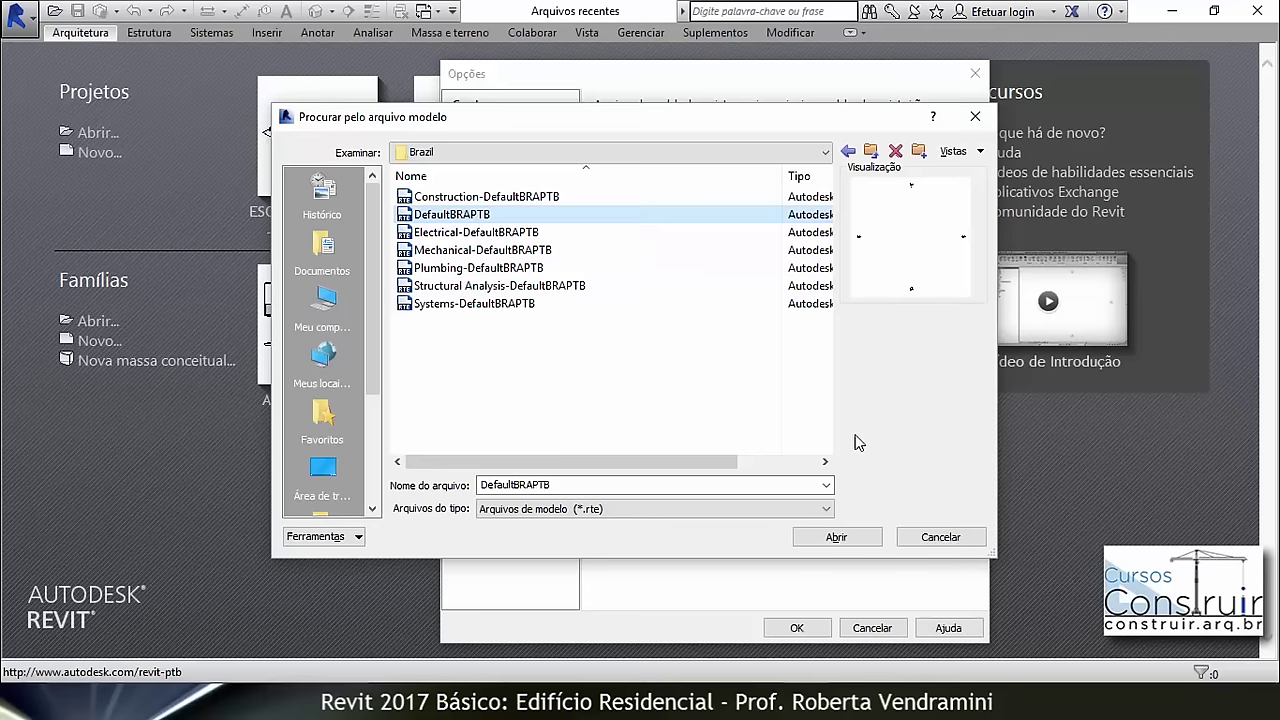
left_click(855, 541)
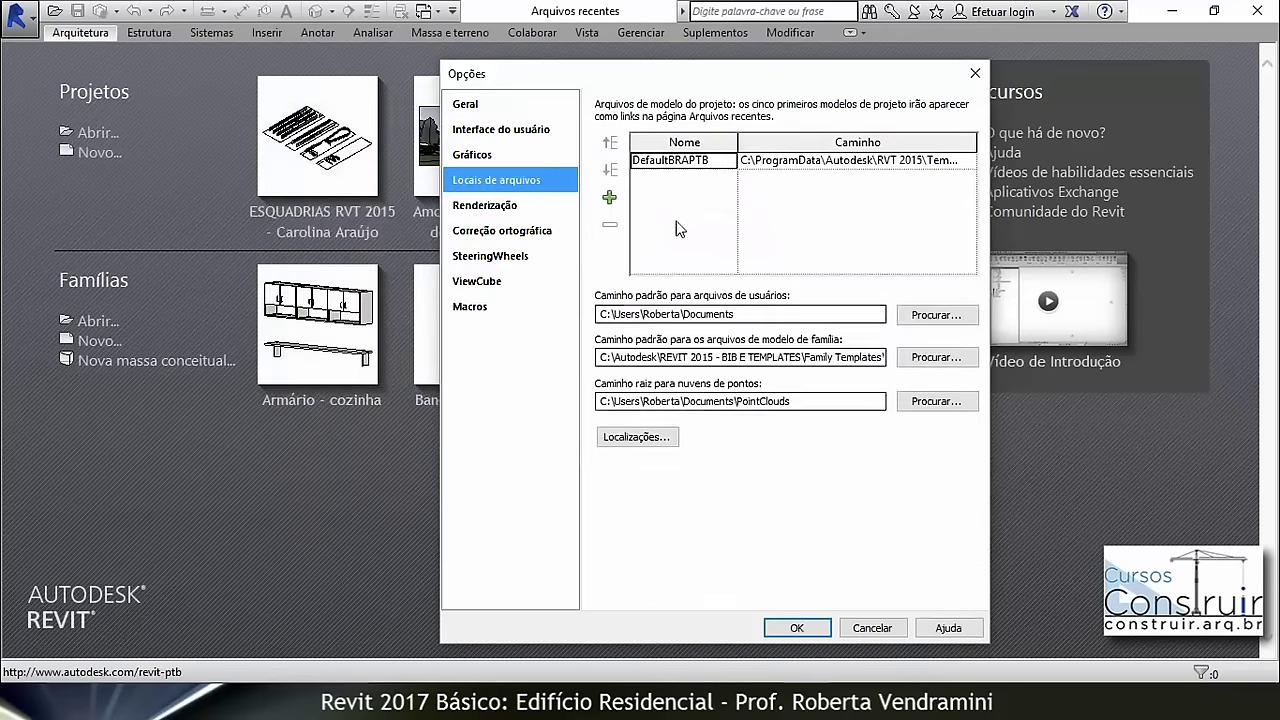
Step: Rename the DefaultBRAPTB template entry to Modelo de Arquitetura and save the Options
left_click(676, 163)
left_click_drag(708, 160, 640, 163)
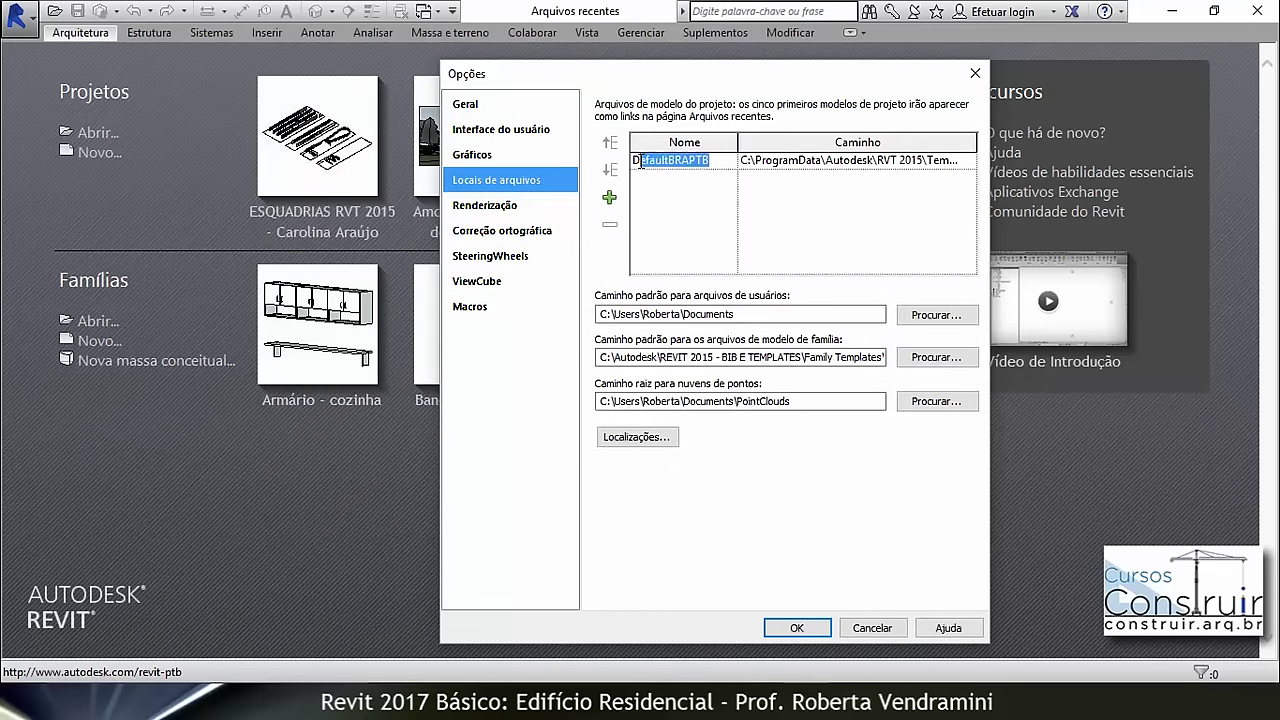
type("Mo")
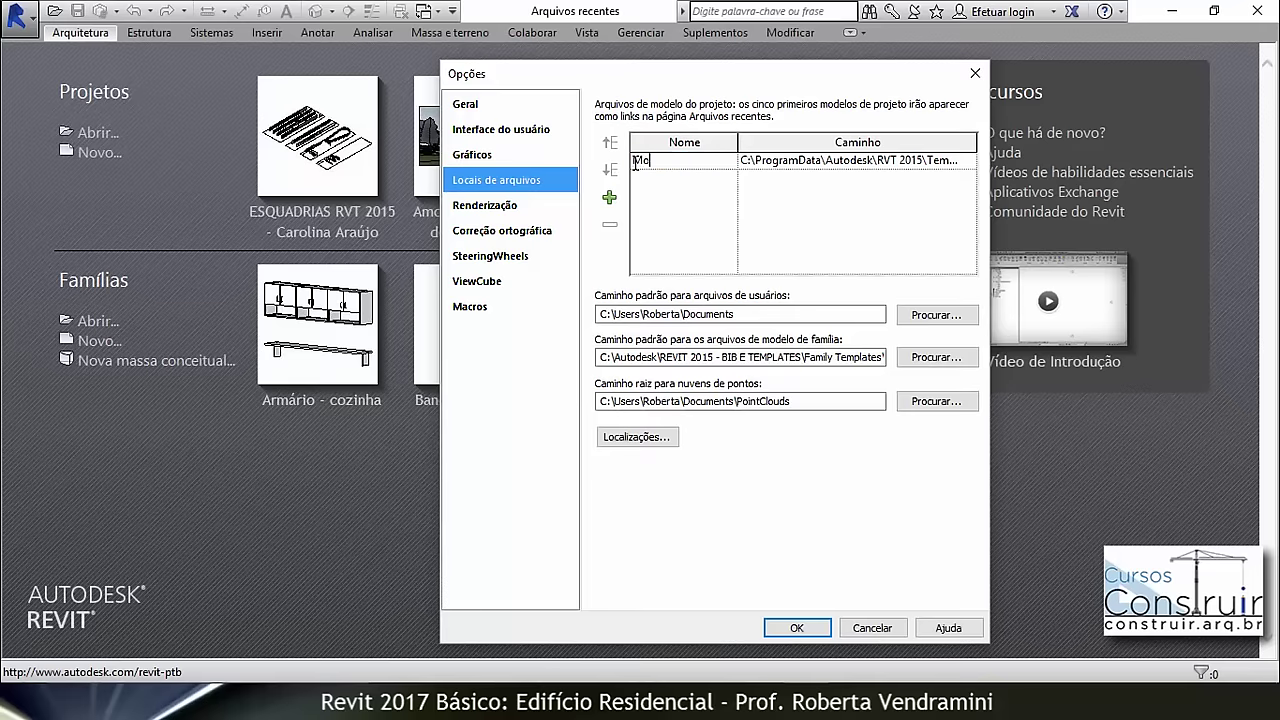
type("delo")
type("etur")
type("a")
left_click(752, 225)
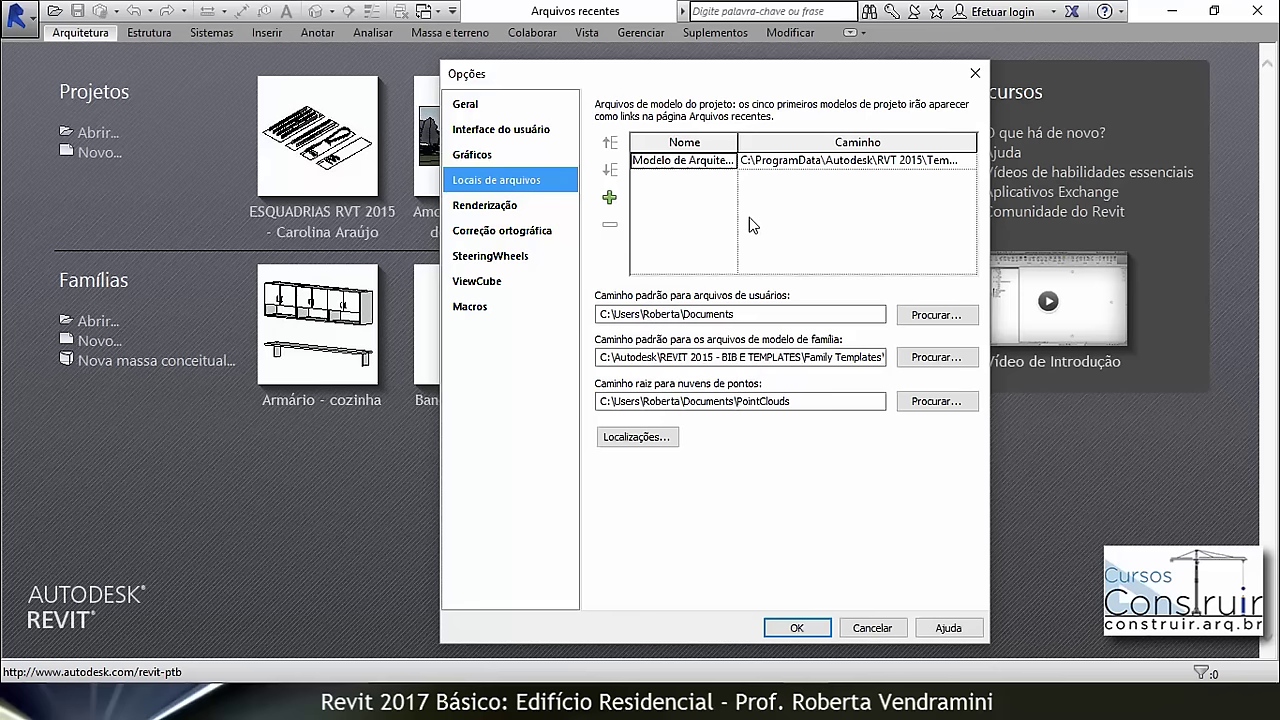
left_click(800, 630)
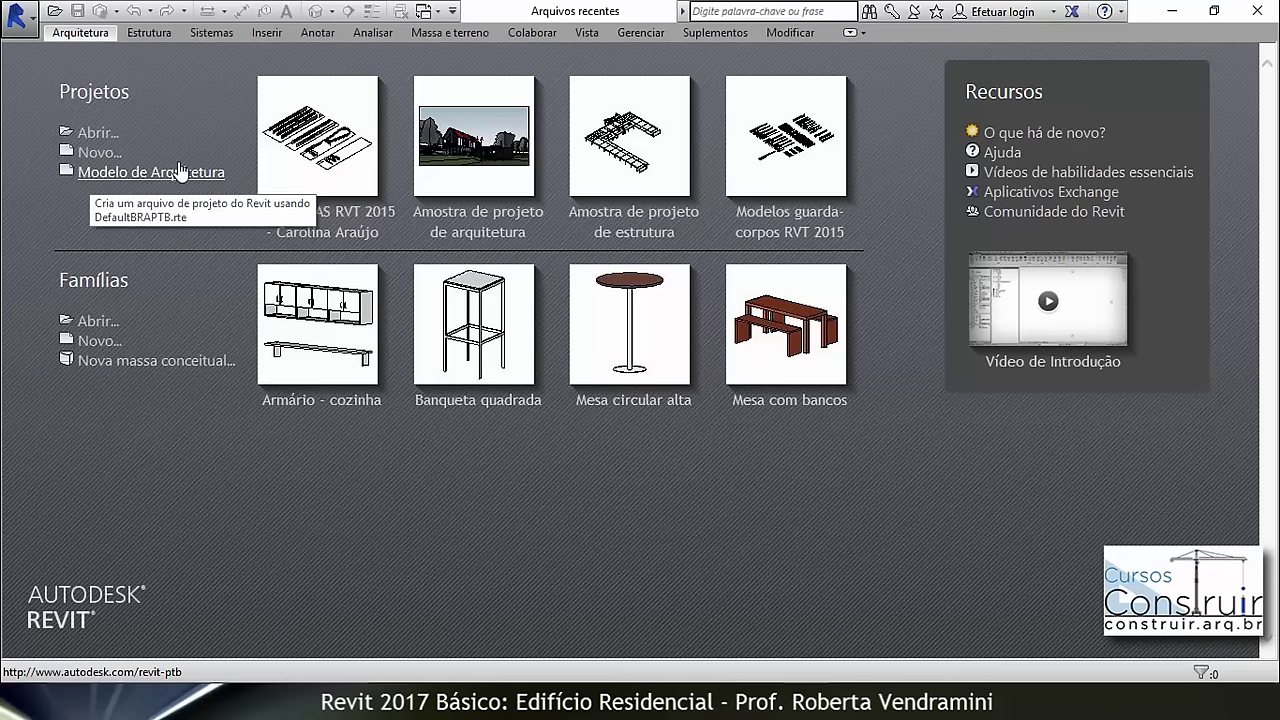
Step: Add the Construction-DefaultBRAPTB and Structural Analysis-DefaultBRAPTB templates in Options' File Locations
left_click(30, 17)
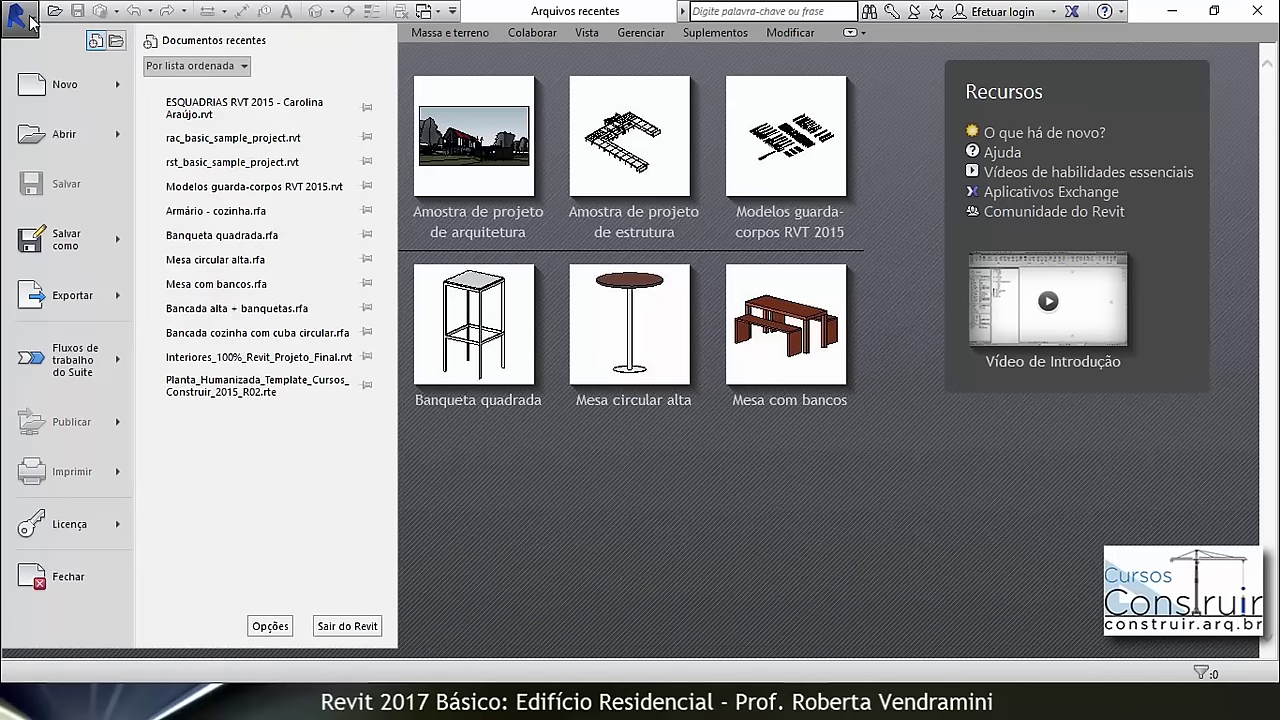
left_click(269, 624)
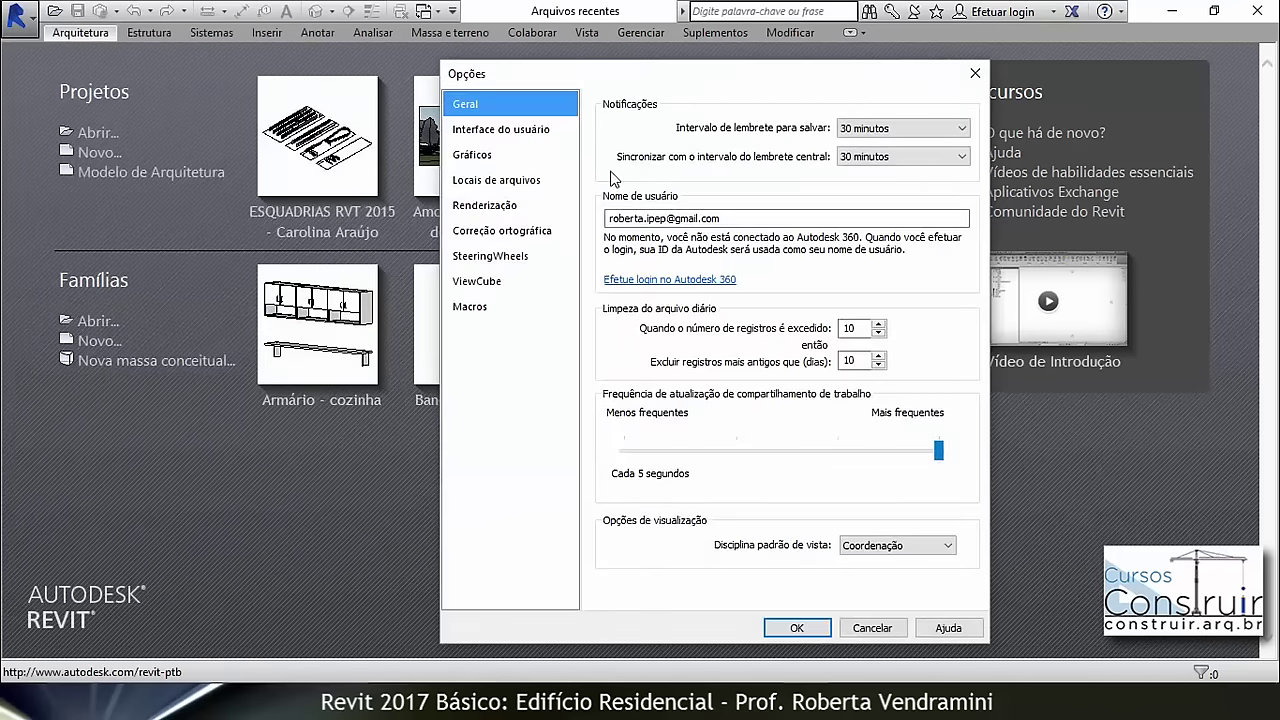
left_click(497, 185)
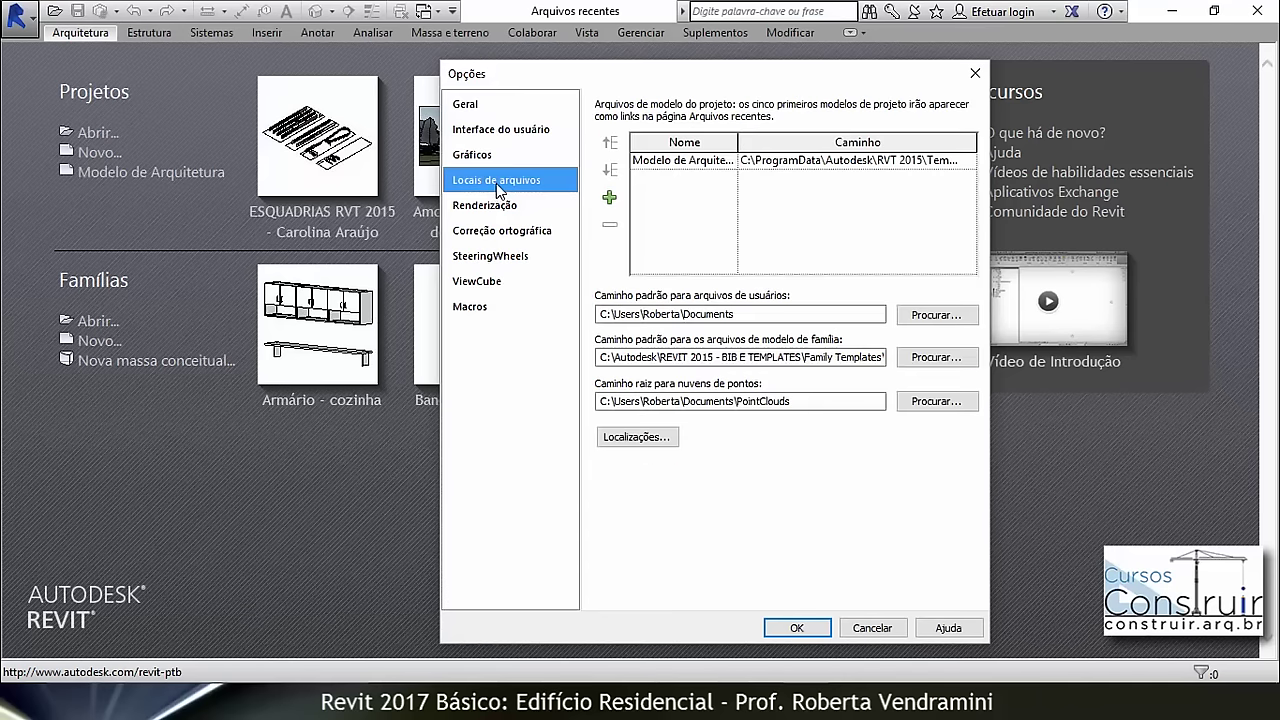
left_click(609, 199)
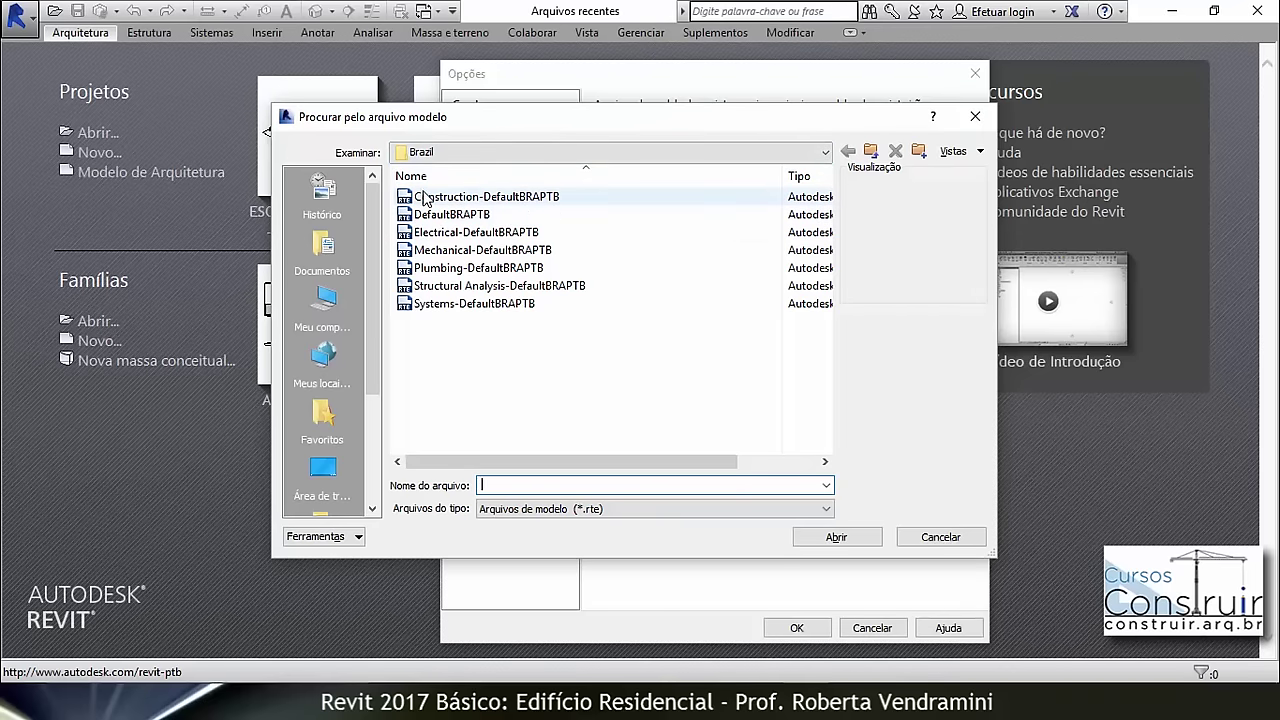
left_click(468, 200)
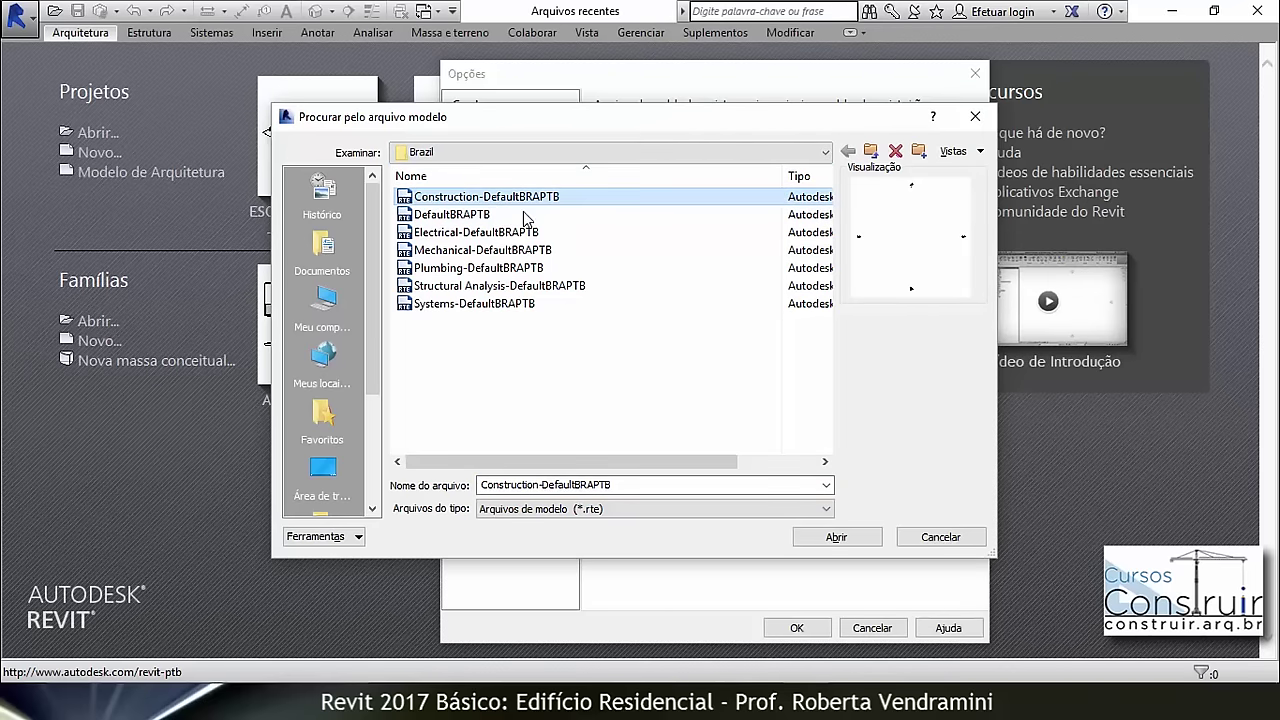
left_click(836, 537)
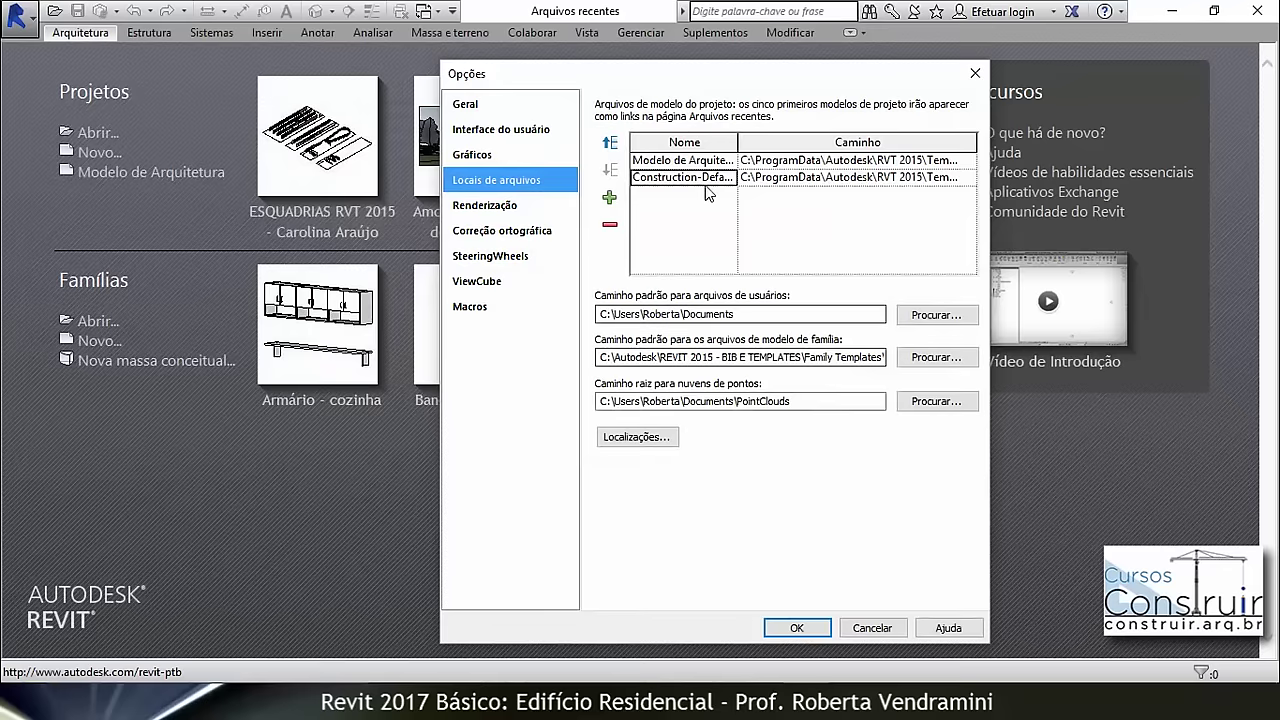
left_click(609, 197)
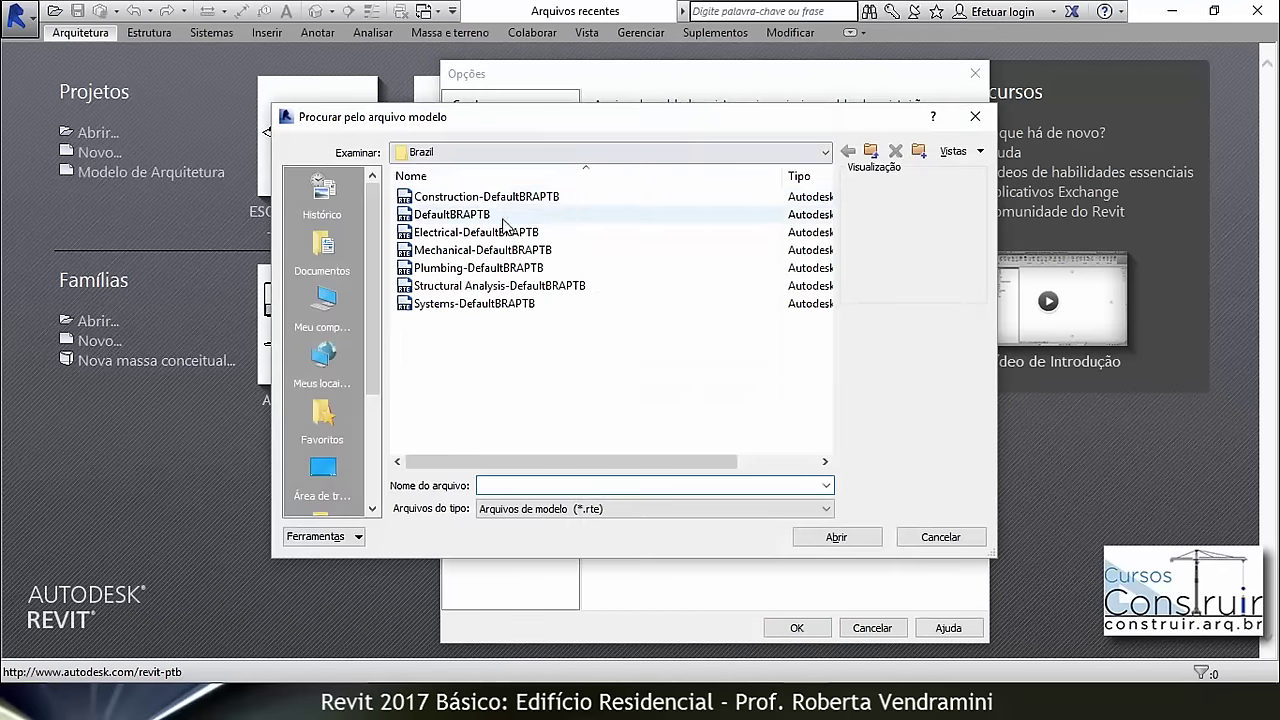
left_click(450, 287)
left_click(845, 537)
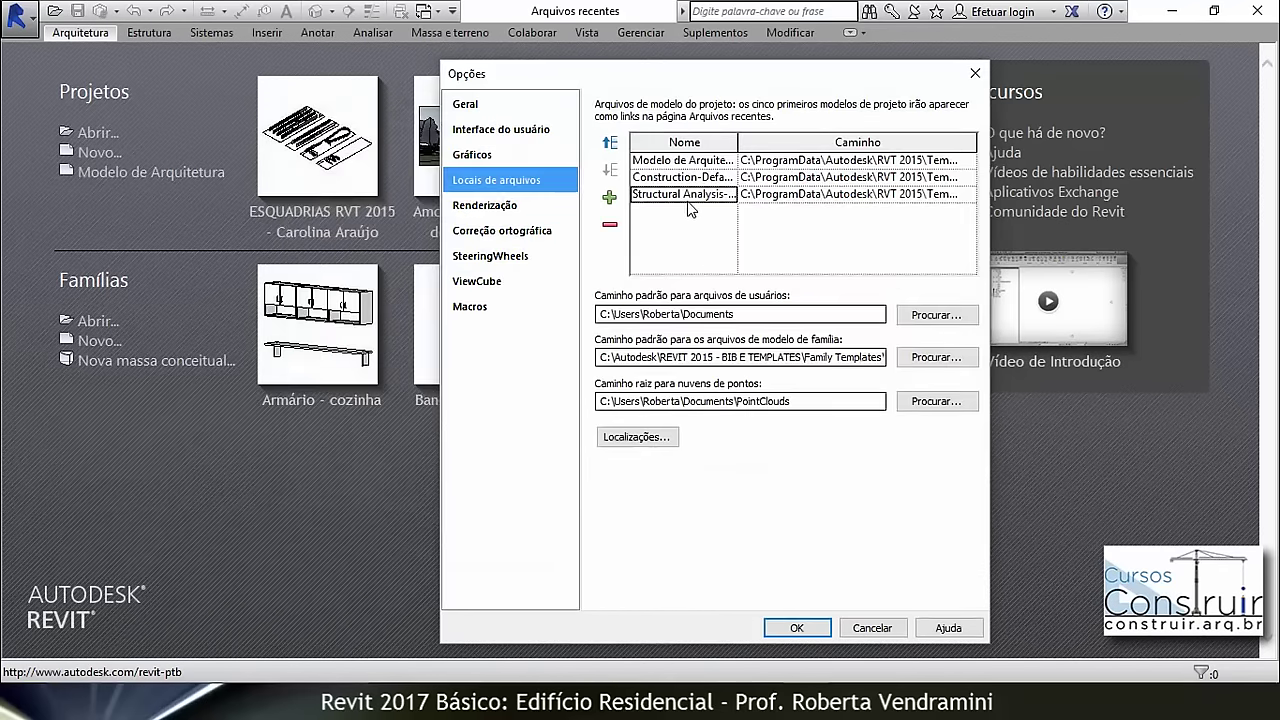
Step: Rename the two new template entries to Modelo da Construção and Modelo Estrutural
left_click(688, 177)
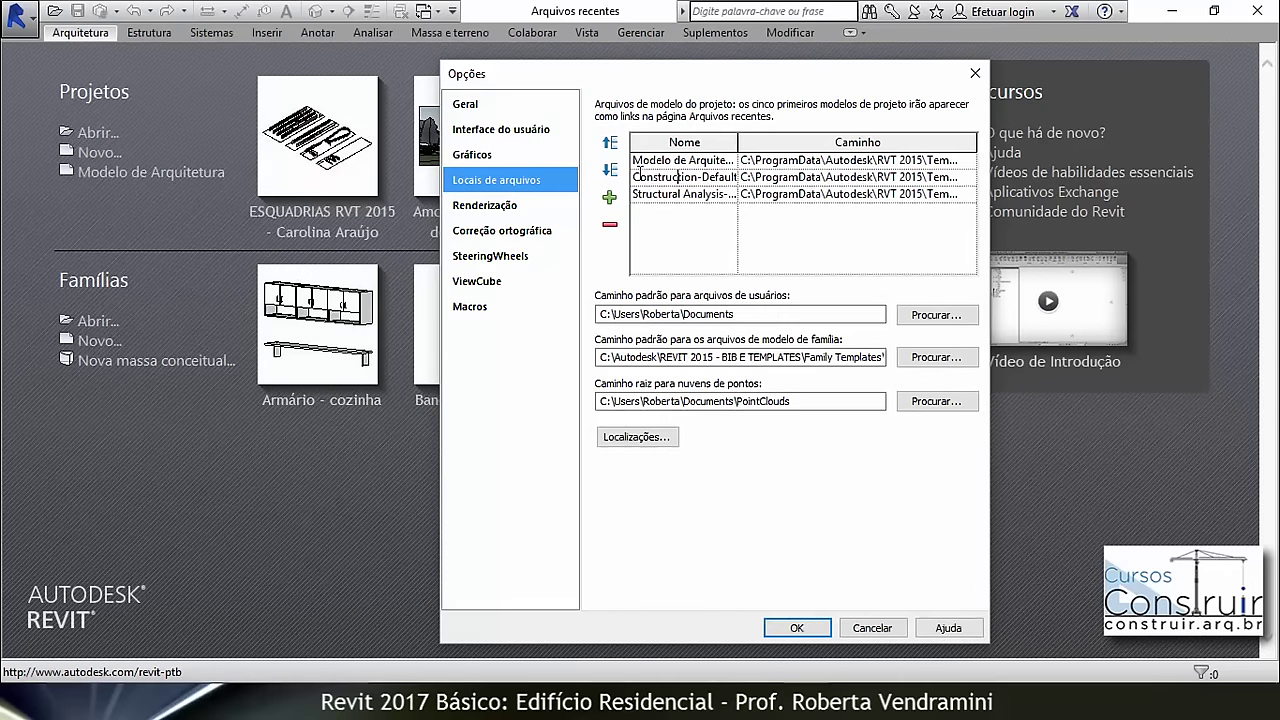
left_click_drag(645, 175, 748, 177)
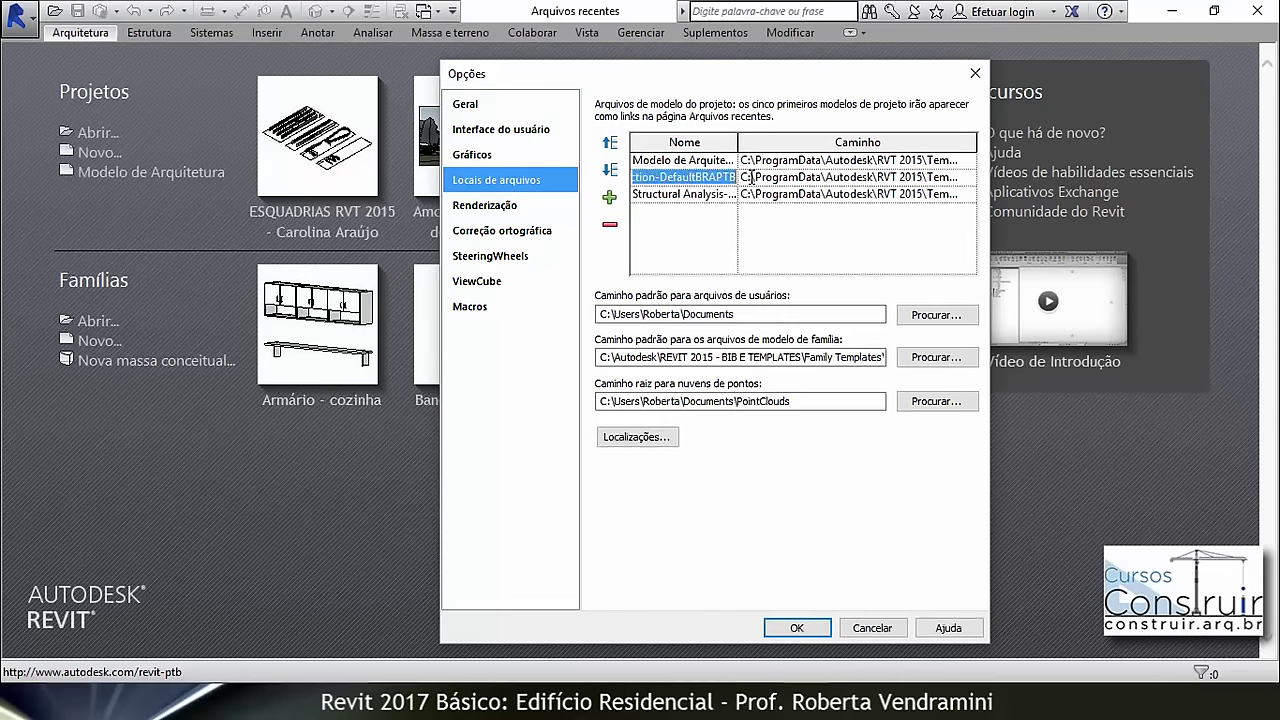
type("Modelo da Constru")
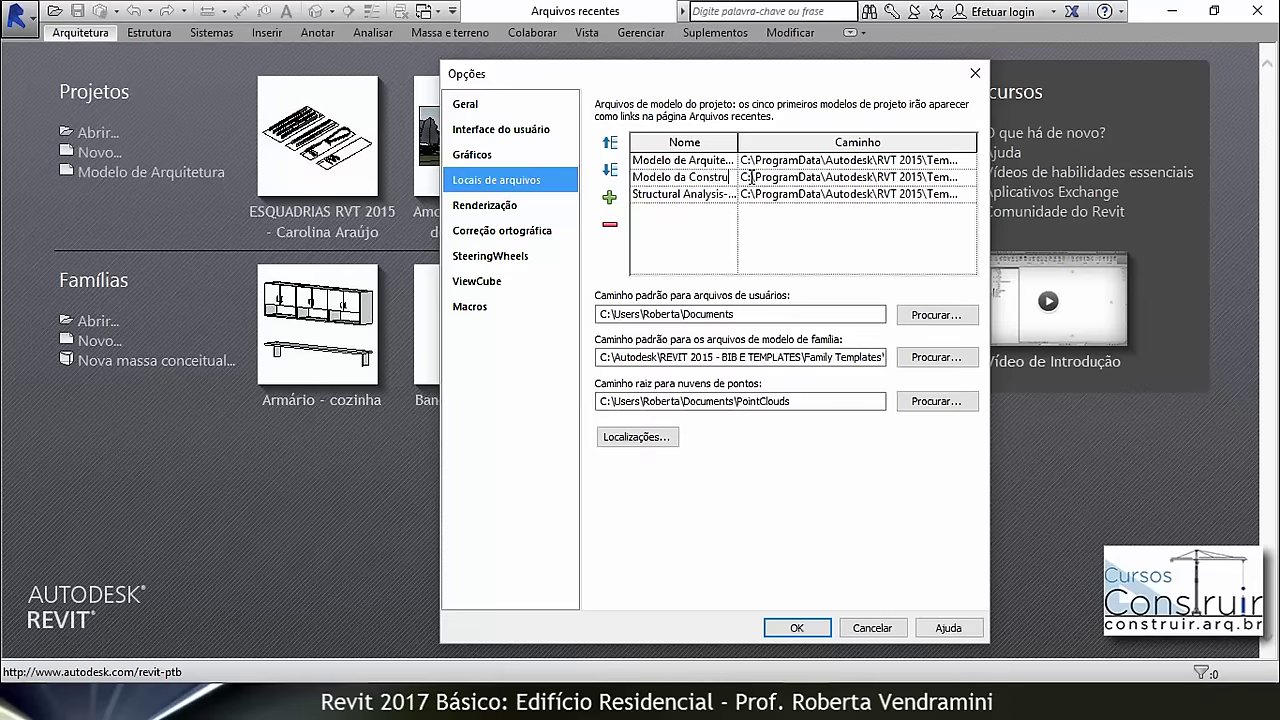
type("ção")
left_click(678, 195)
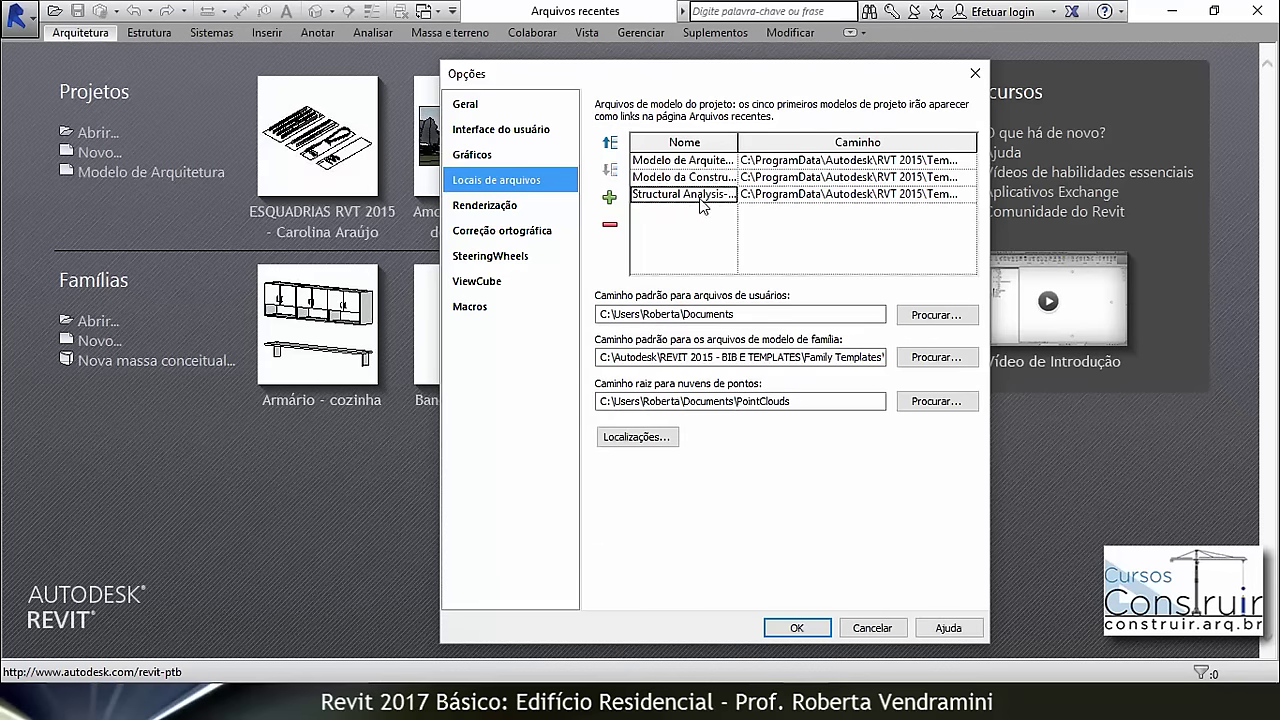
left_click(711, 195)
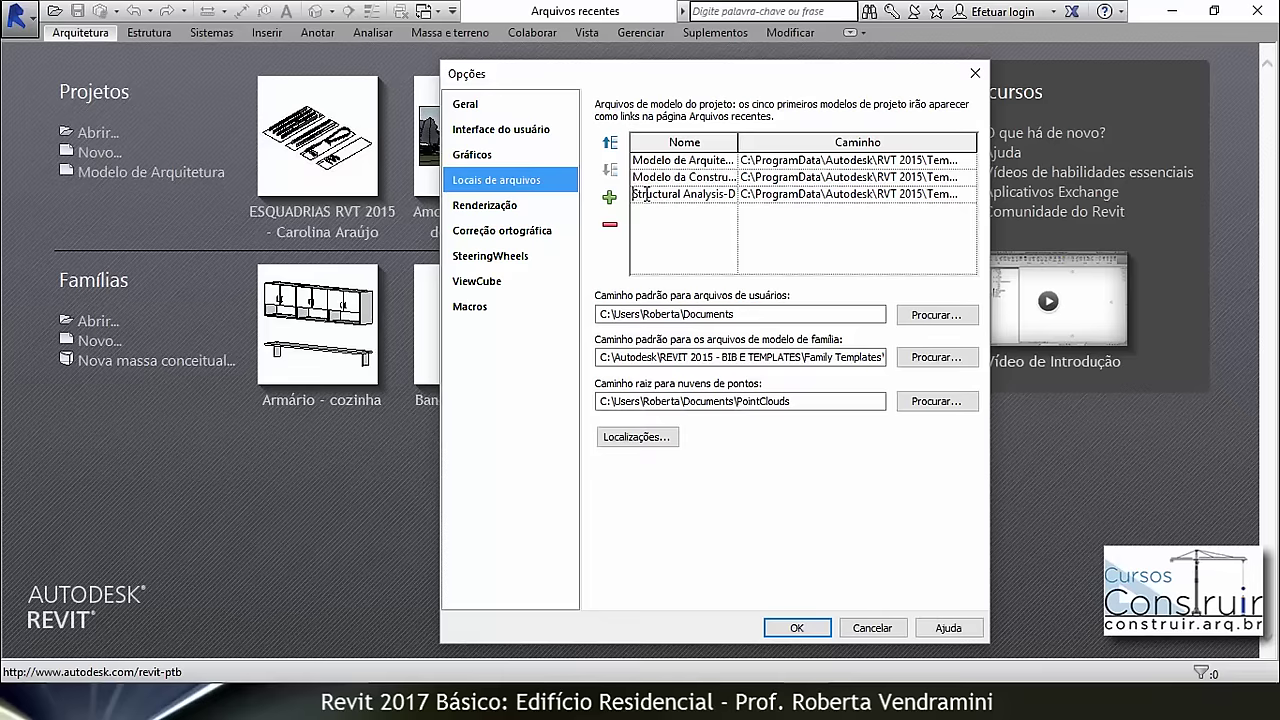
left_click_drag(646, 194, 766, 195)
key("BackSpace")
type("Modelo E")
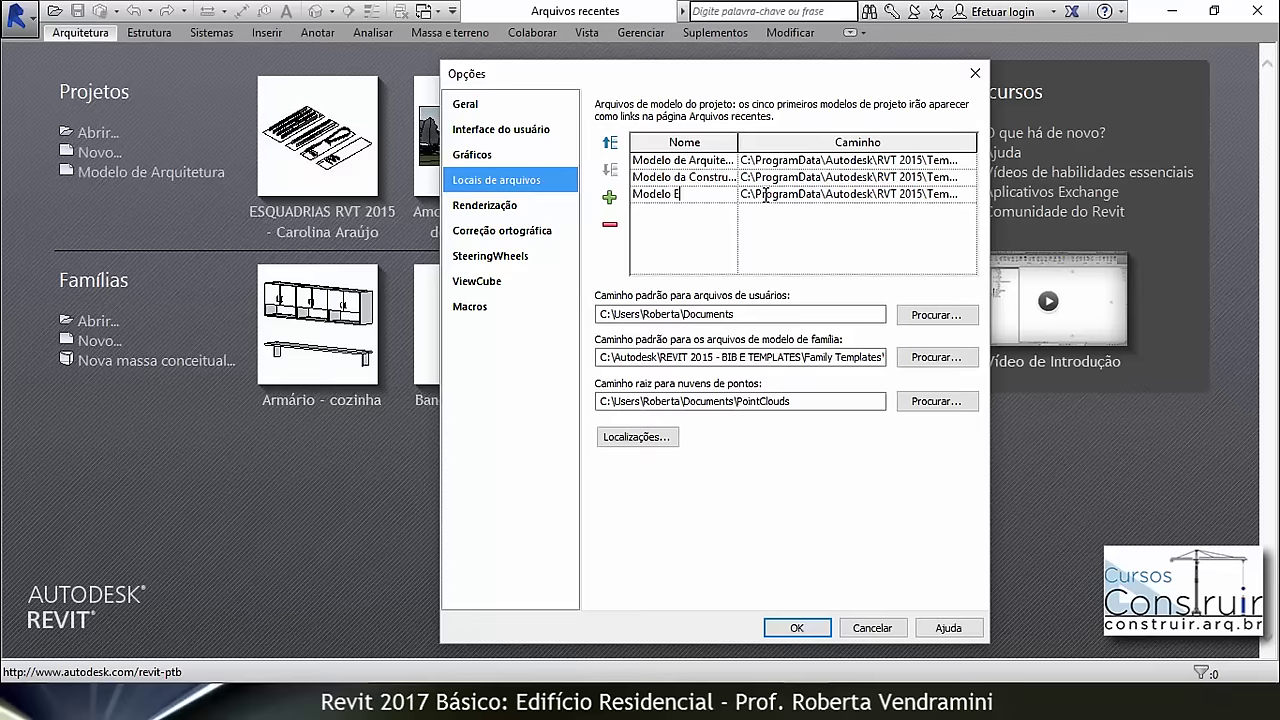
type("strutural")
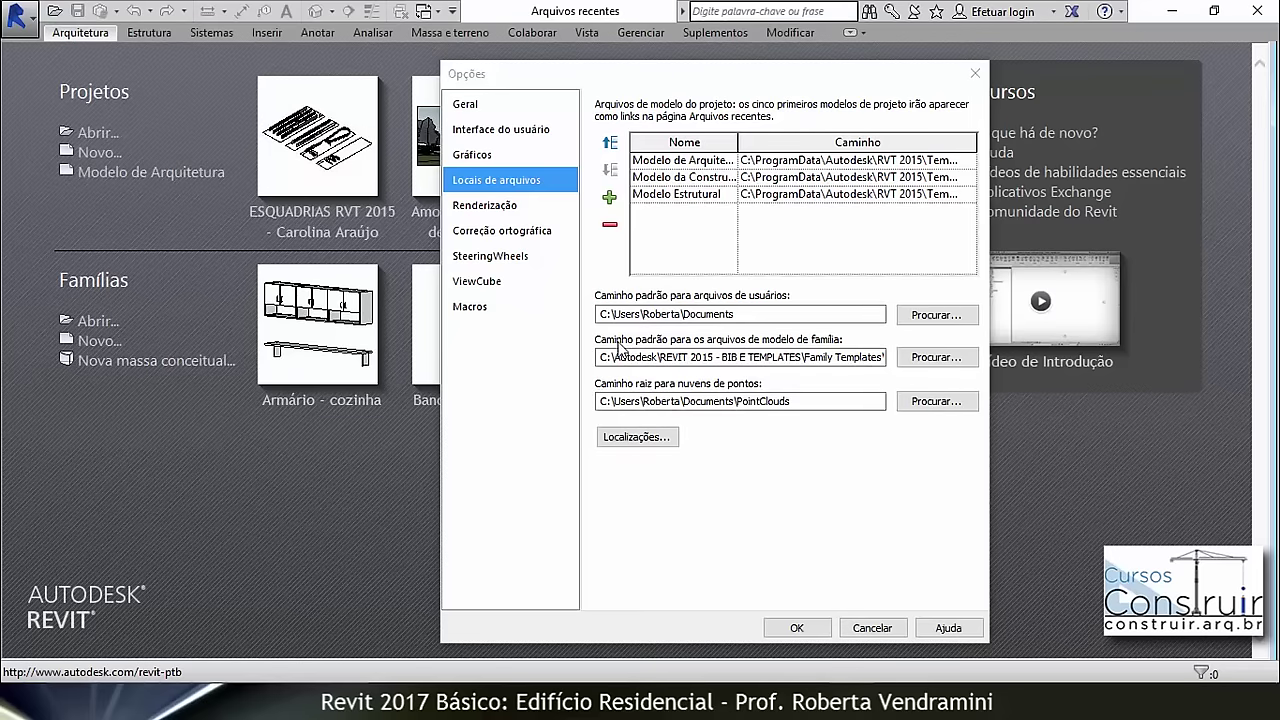
left_click(829, 357)
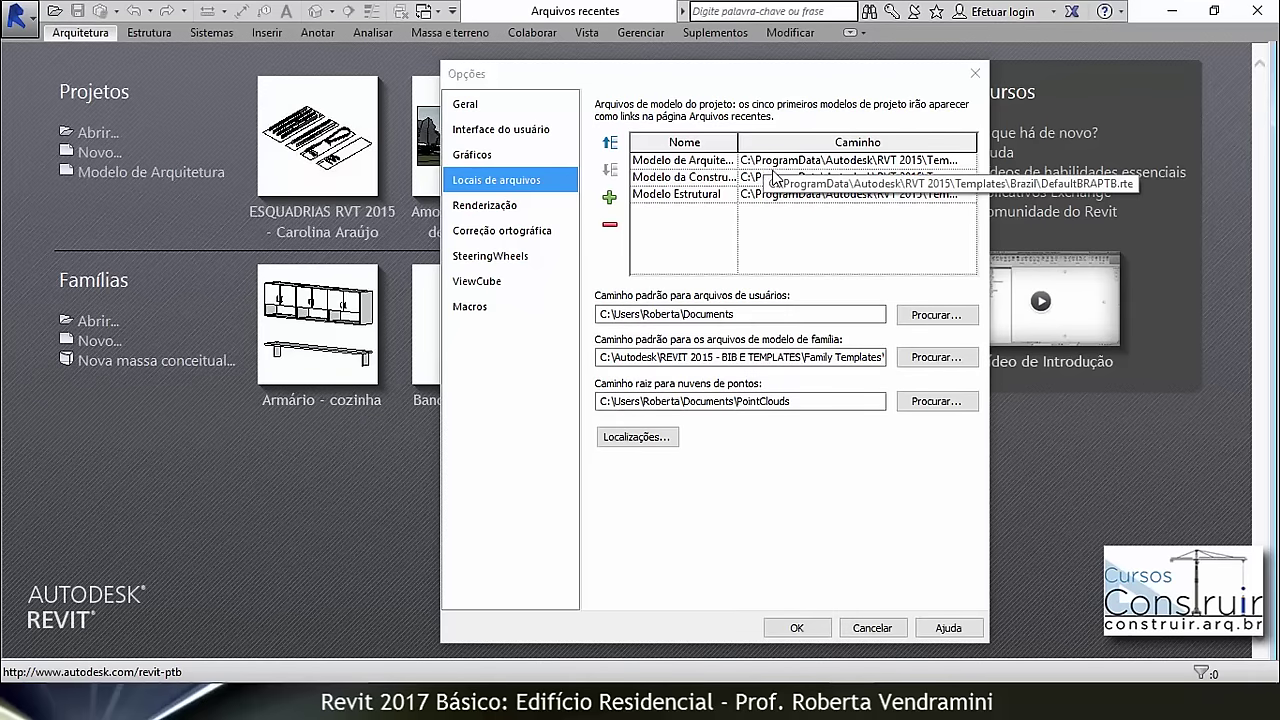
Step: Set the default family template path to RVT 2015\Family Templates\Portuguese
left_click(935, 357)
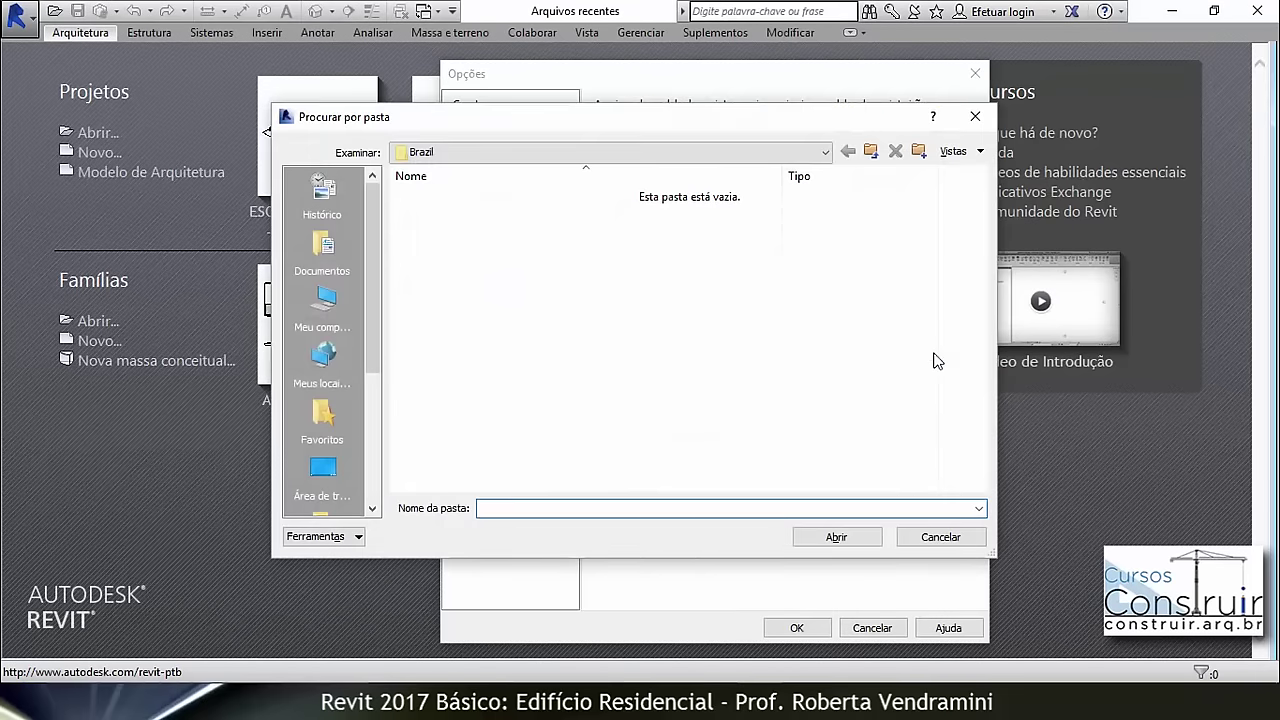
right_click(503, 507)
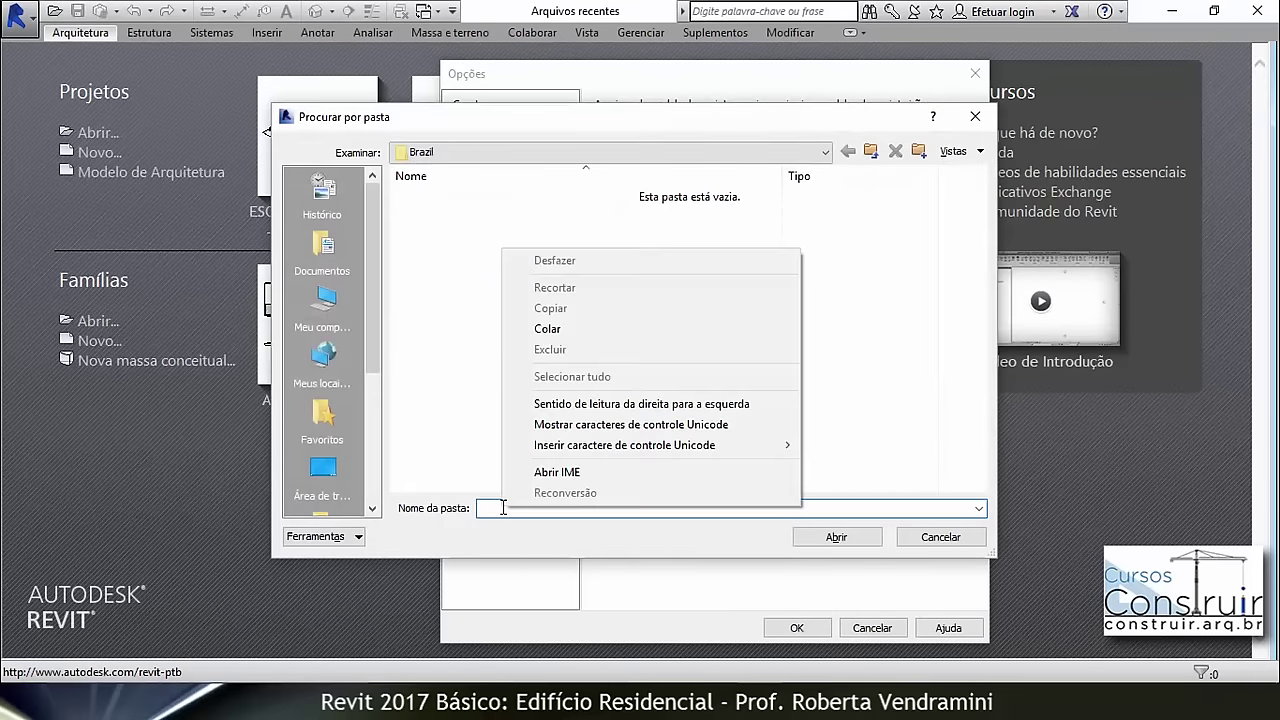
left_click(572, 338)
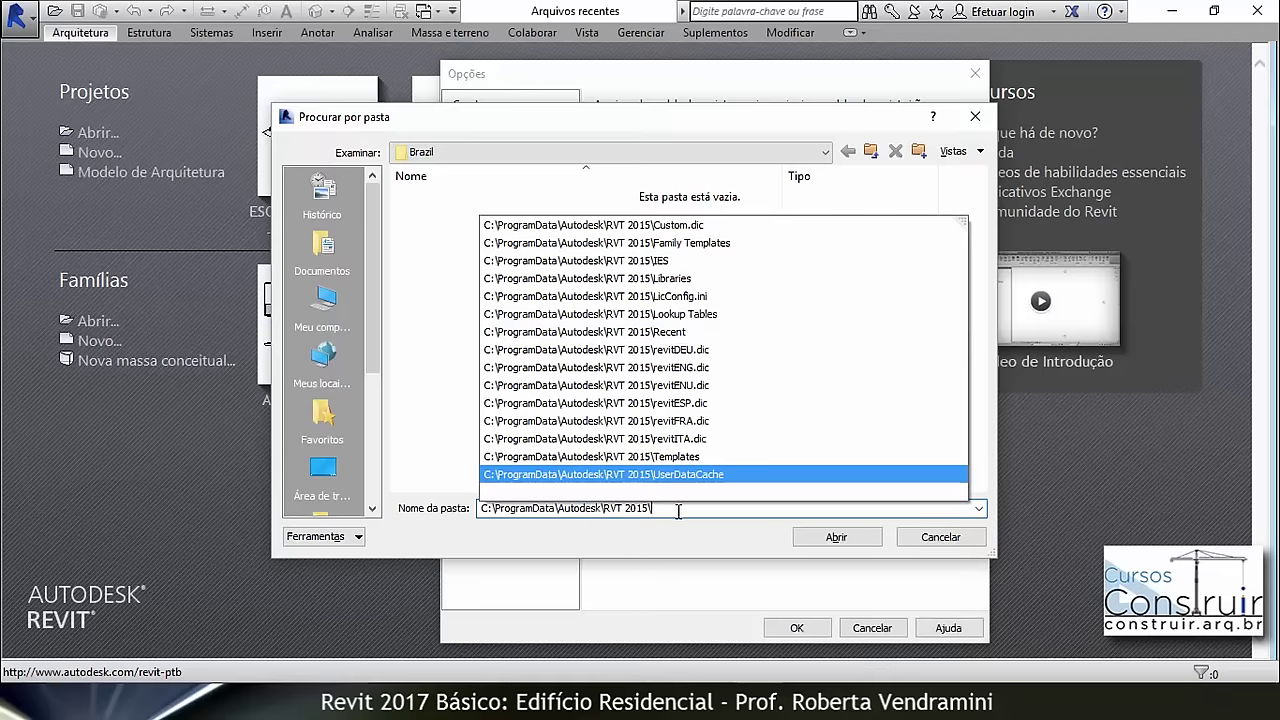
left_click(838, 537)
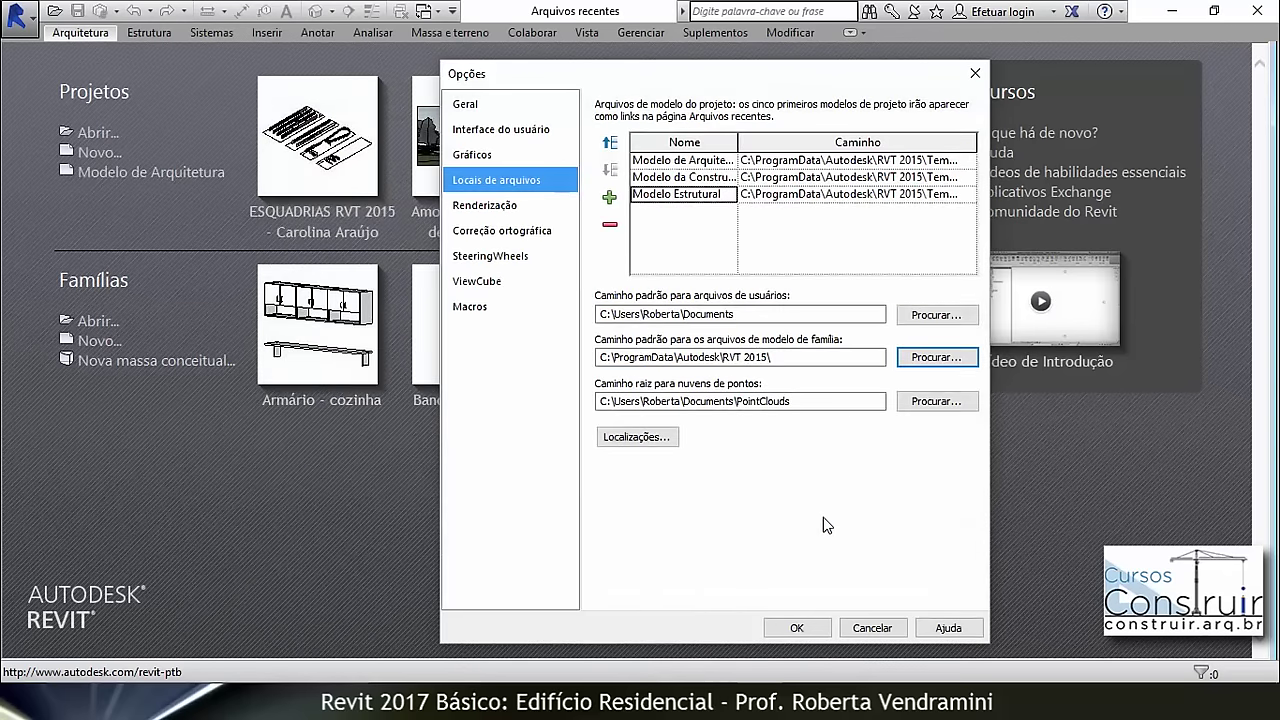
left_click(937, 358)
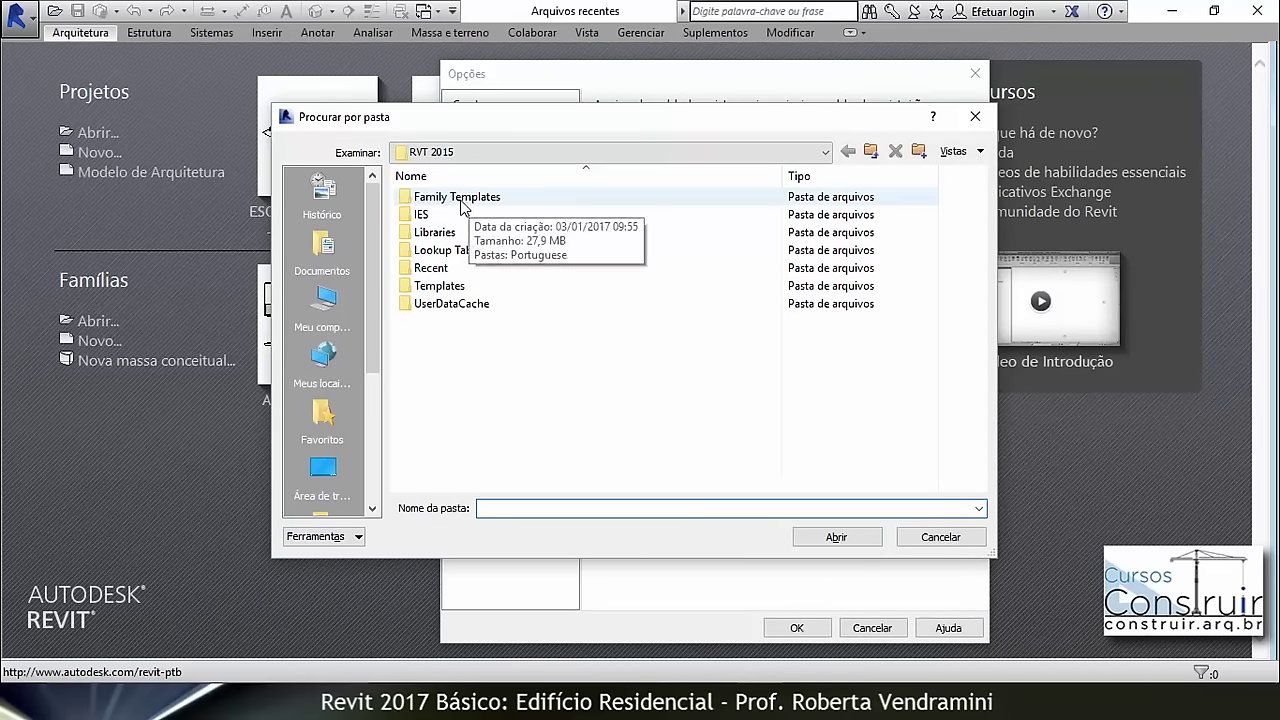
double_click(490, 200)
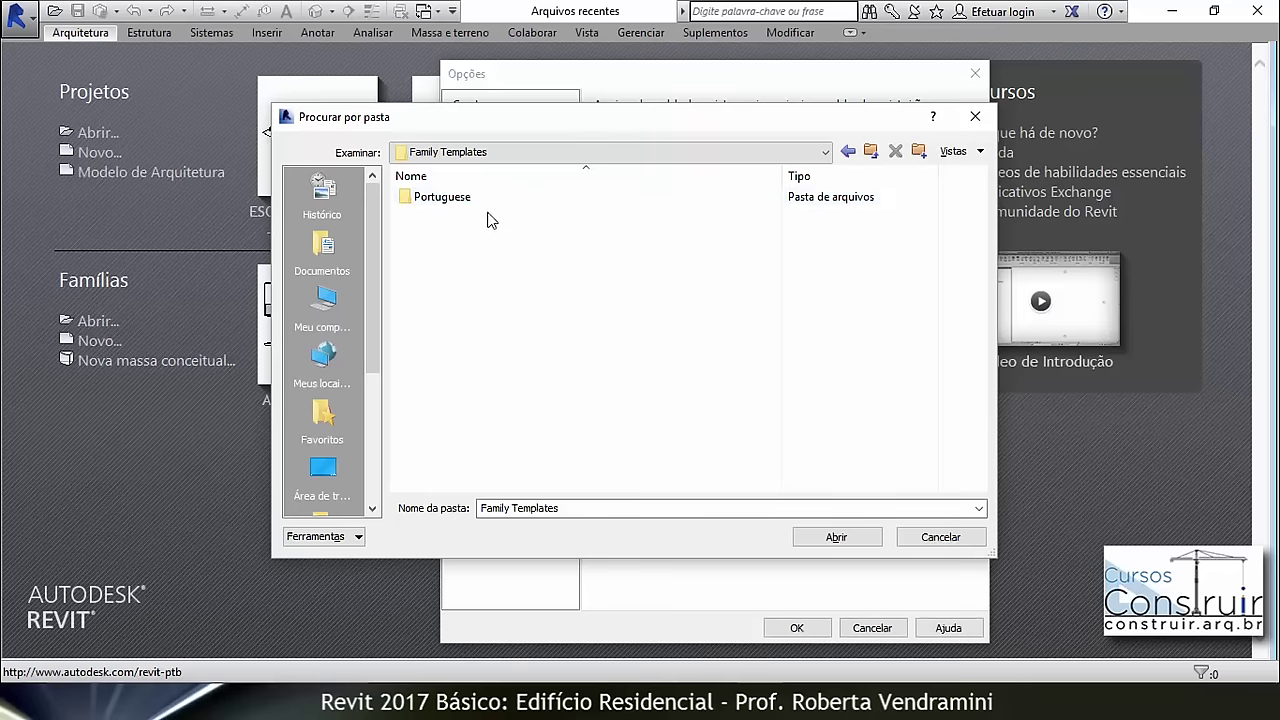
left_click(484, 200)
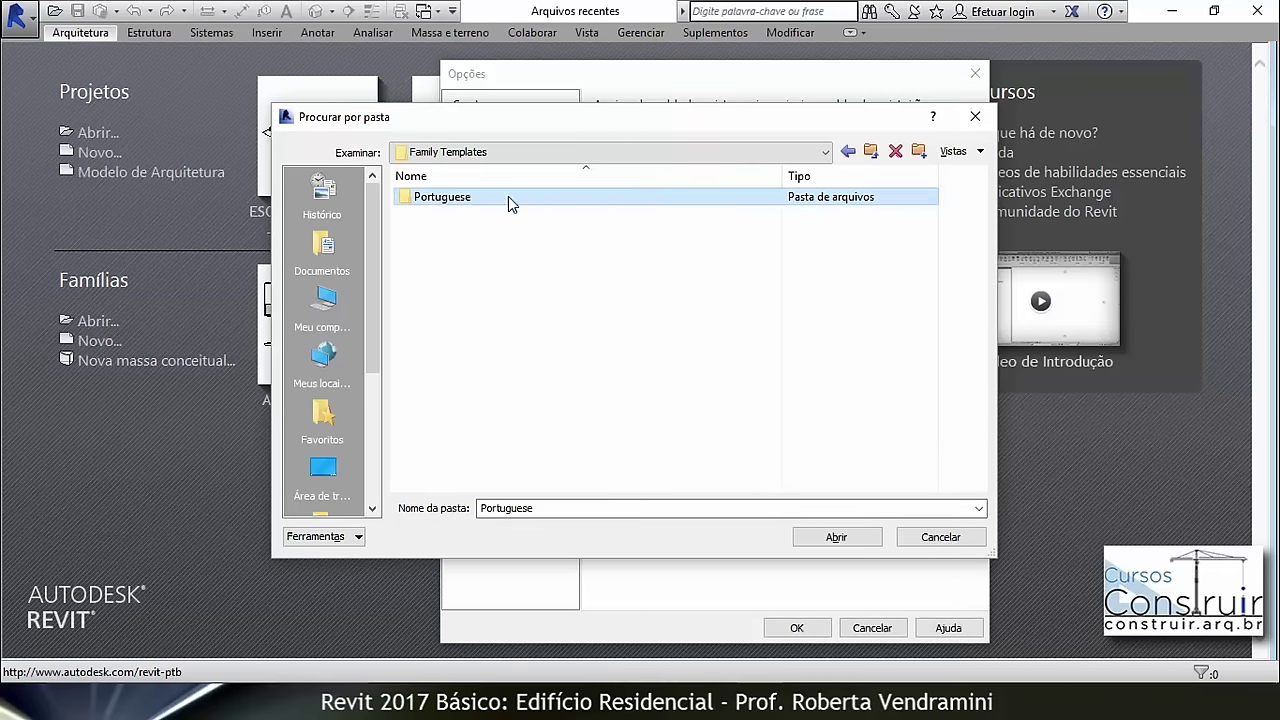
left_click(838, 538)
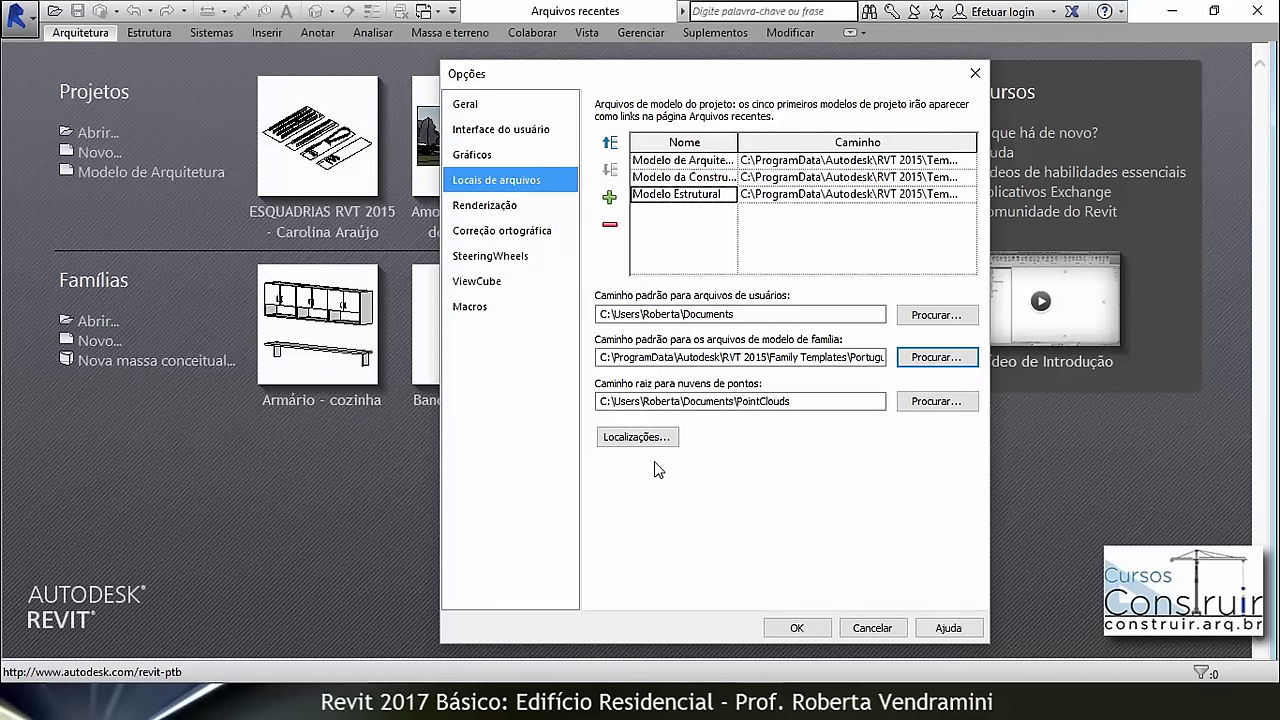
Step: Point the Library entry in the library locations to C:\ProgramData\Autodesk\RVT 2015\Libraries\Brazil\
left_click(638, 438)
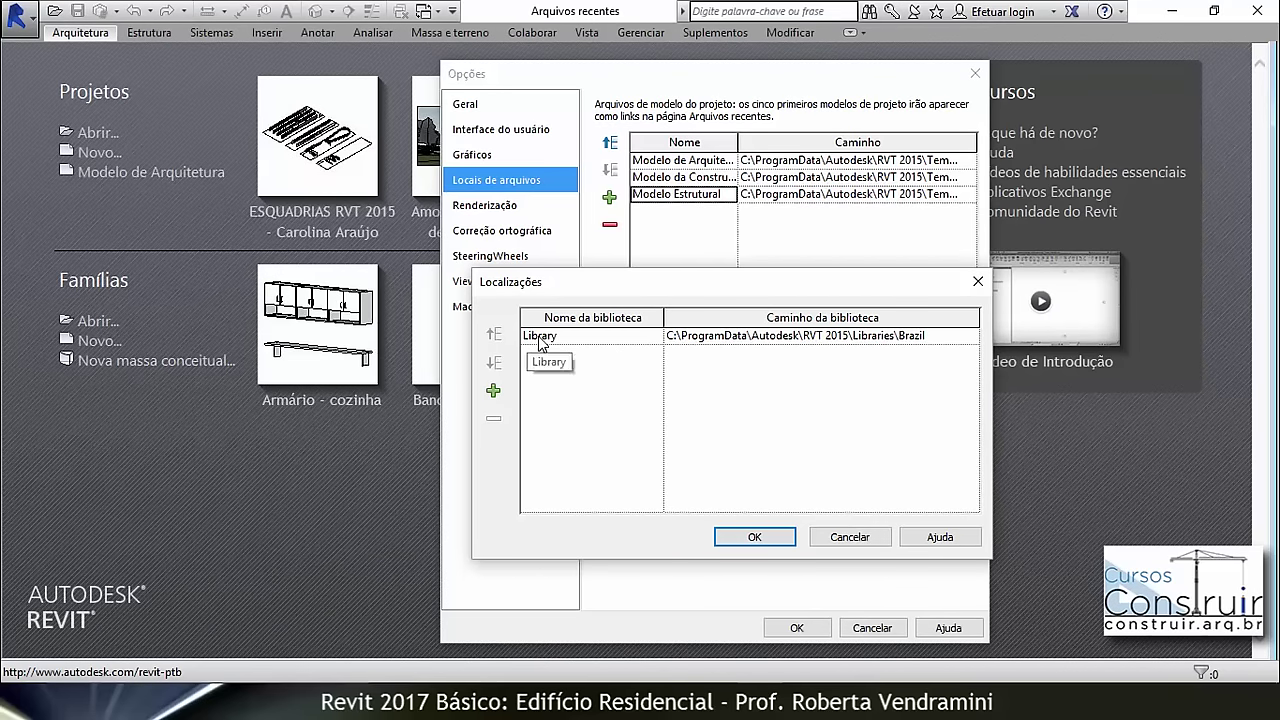
left_click(729, 336)
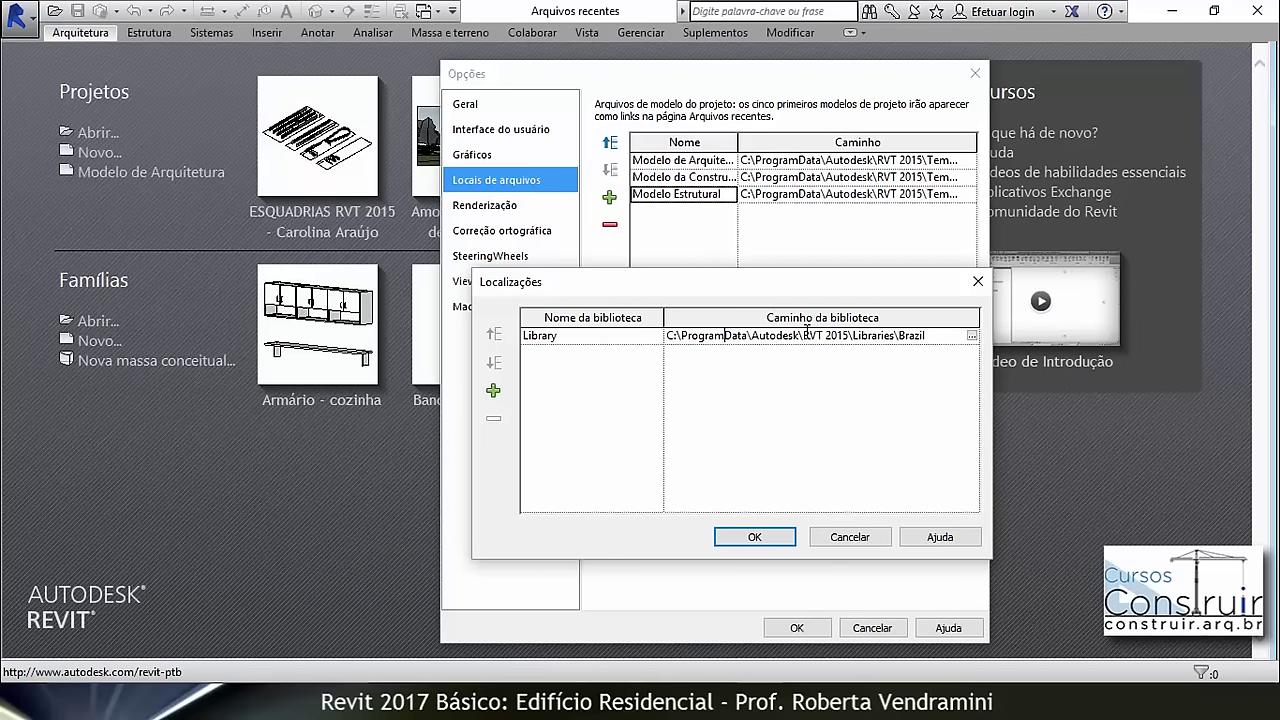
left_click(973, 337)
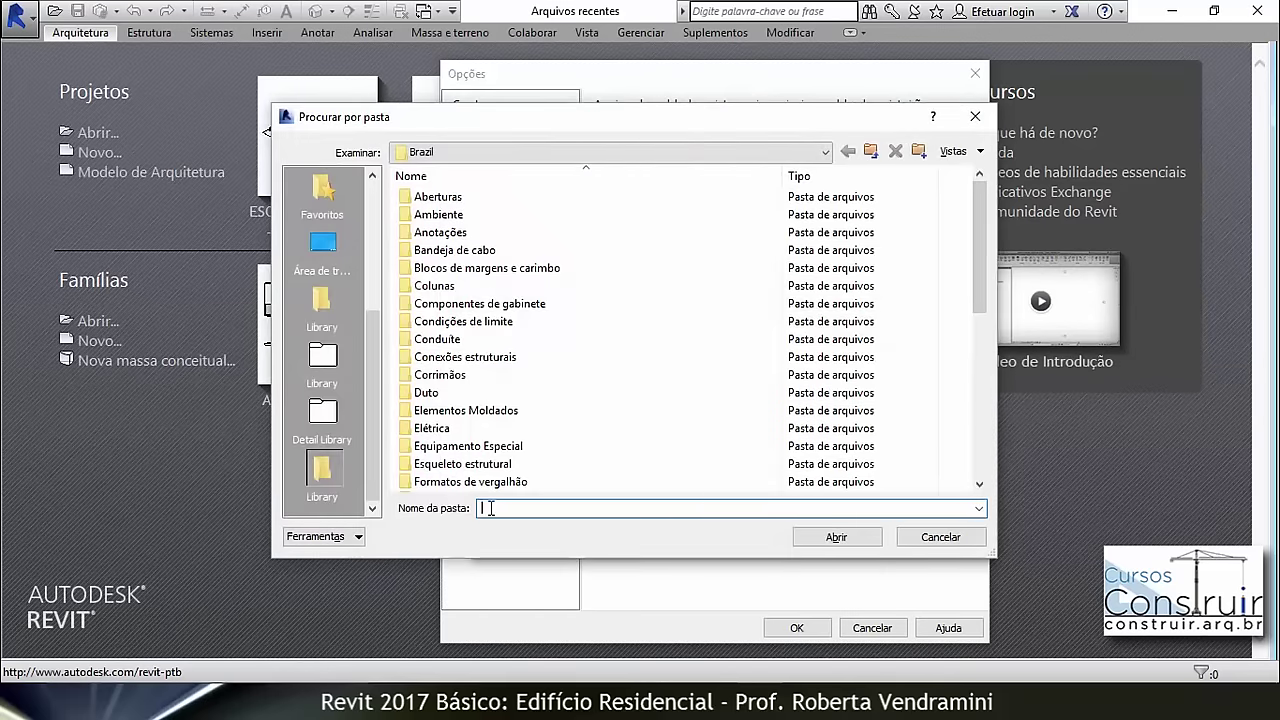
right_click(490, 508)
left_click(566, 340)
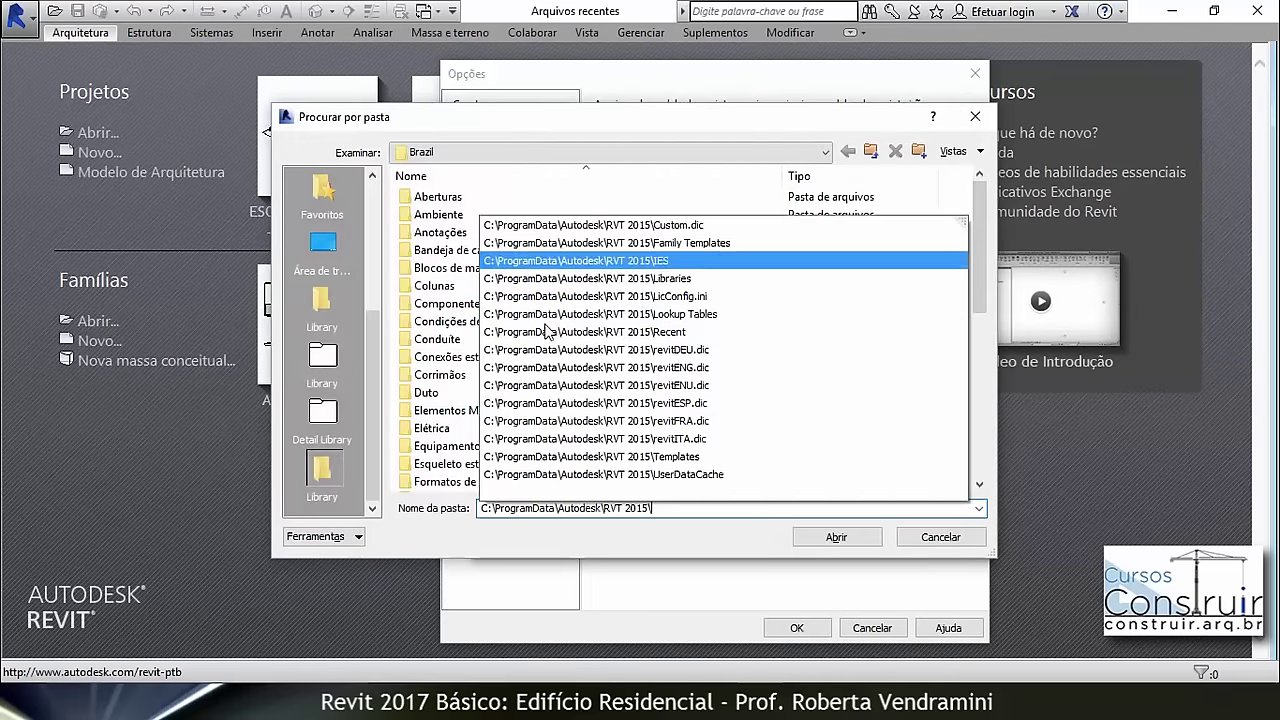
left_click(836, 538)
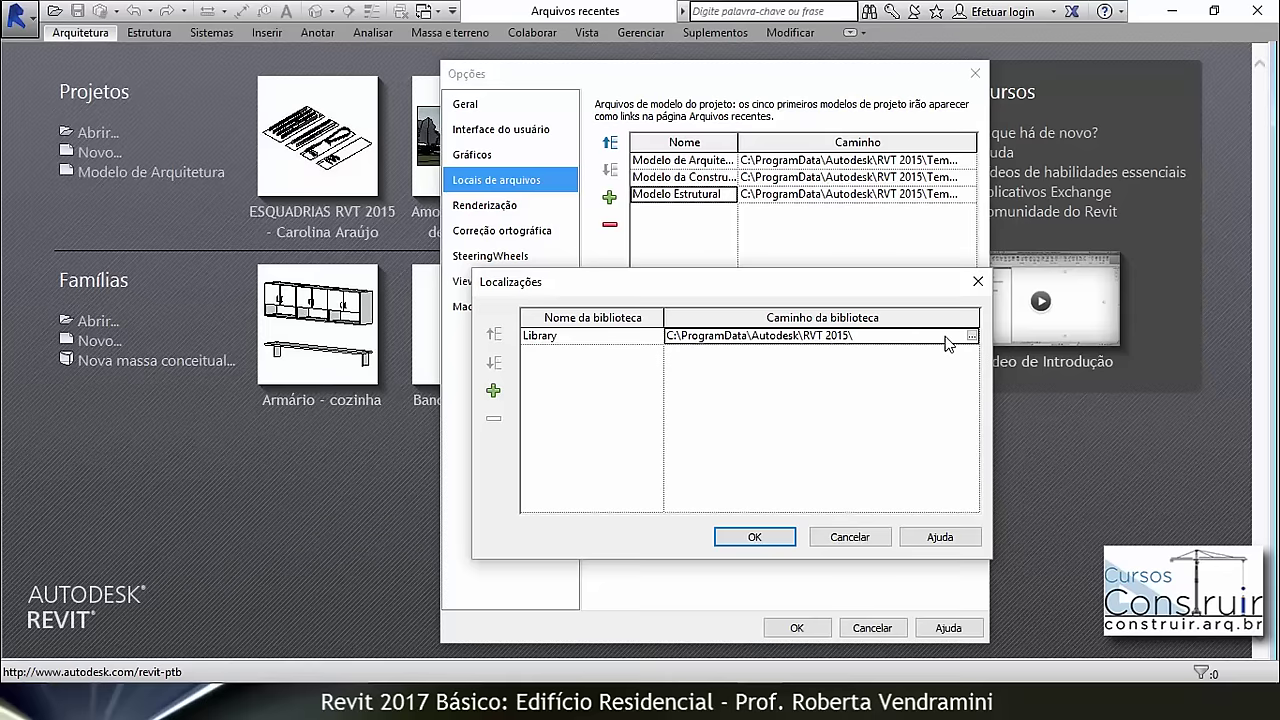
left_click(971, 336)
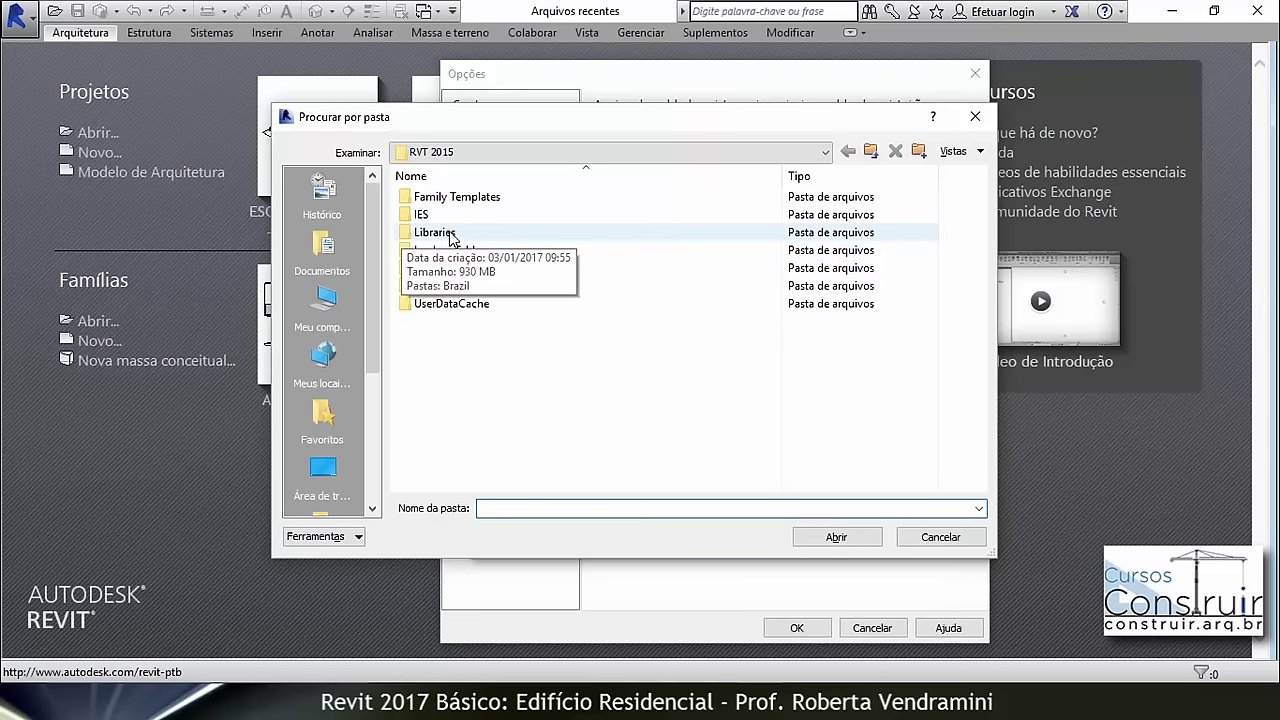
double_click(450, 236)
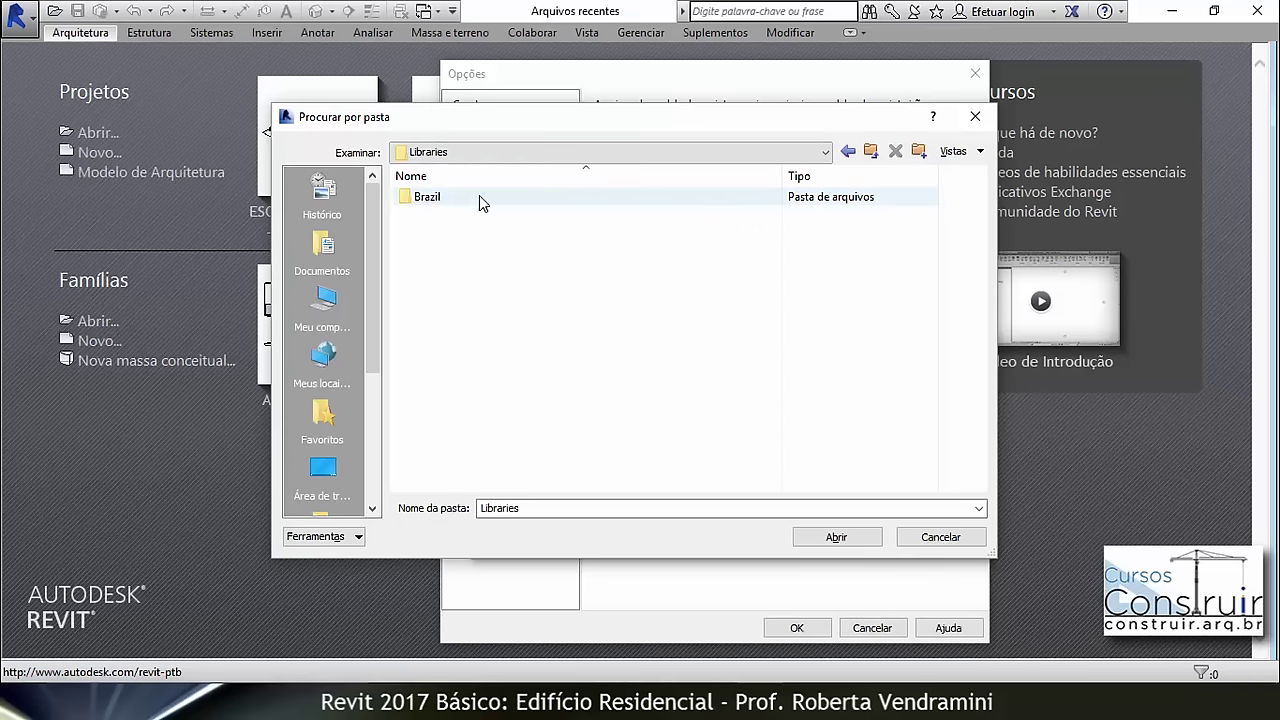
left_click(479, 197)
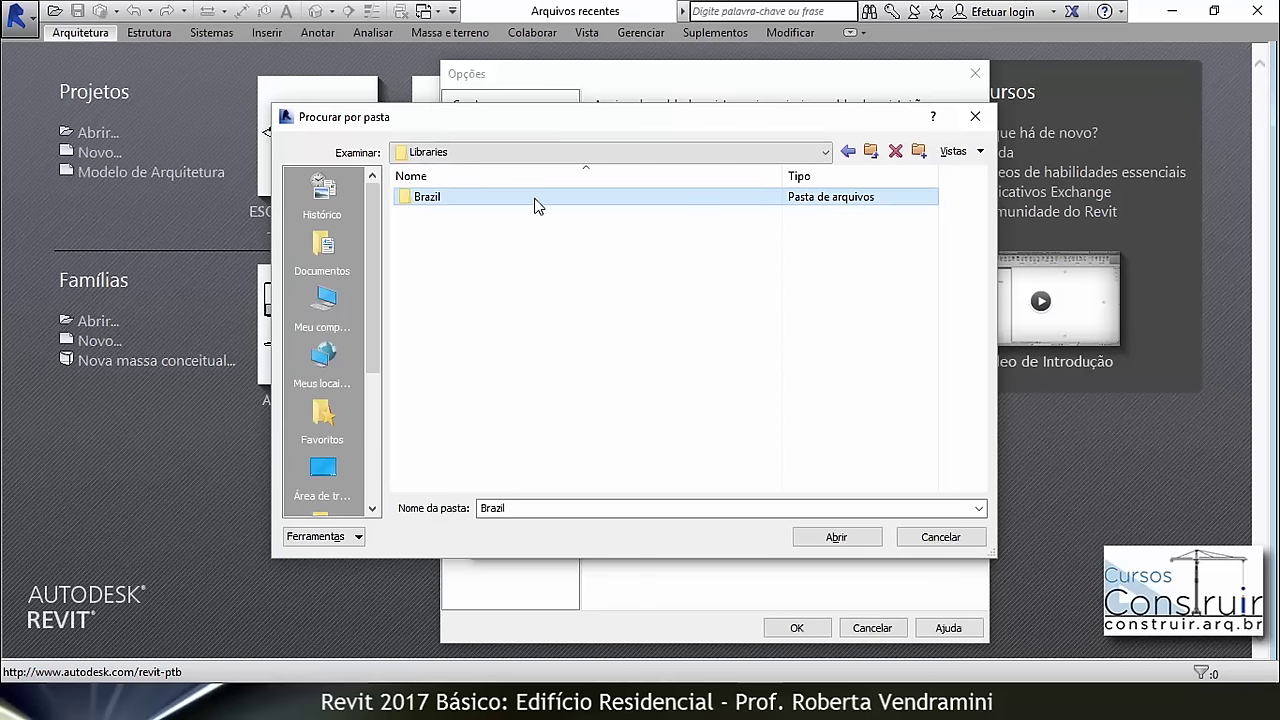
left_click(838, 539)
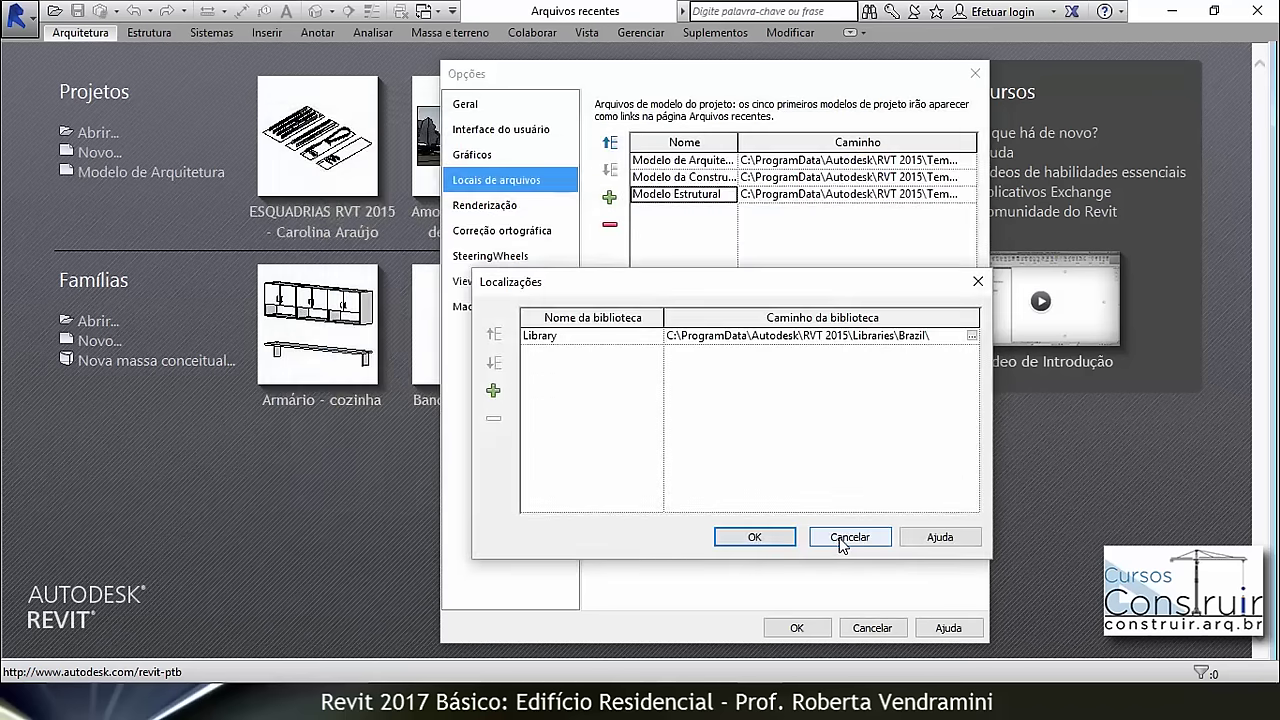
left_click(688, 380)
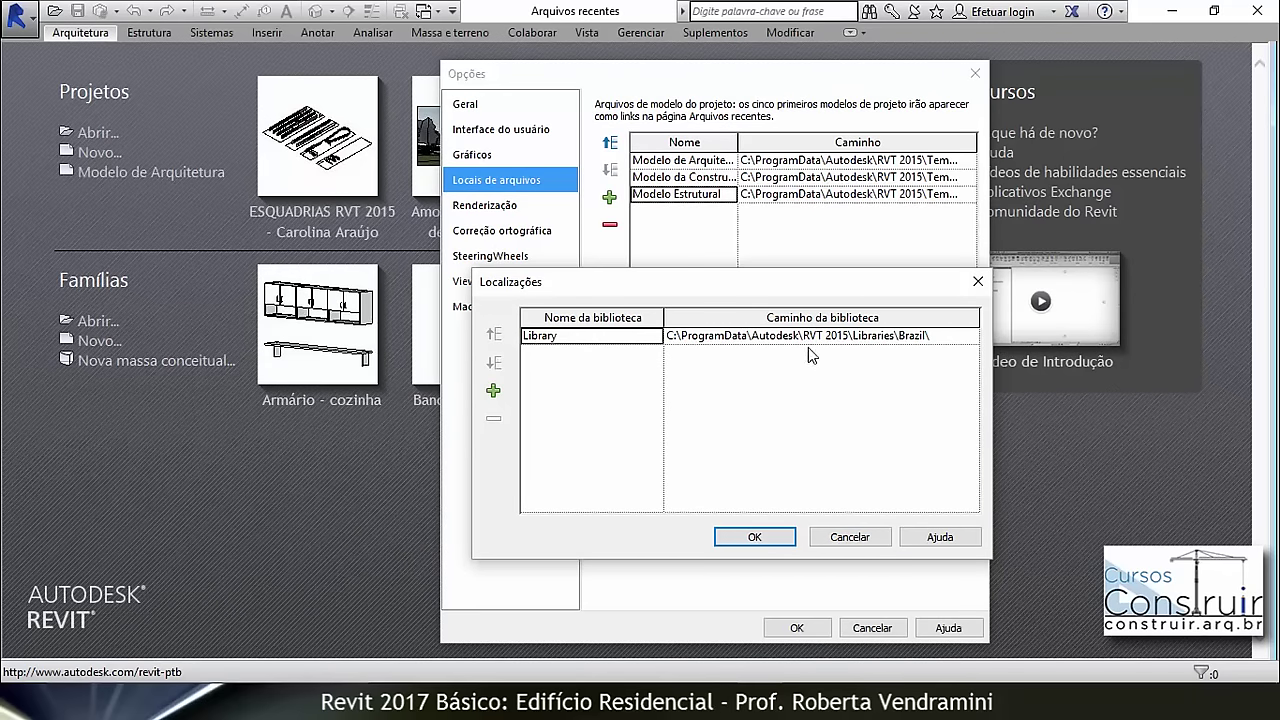
Step: Add a second library entry pointing to RVT 2015\Libraries\Brazil
left_click(493, 391)
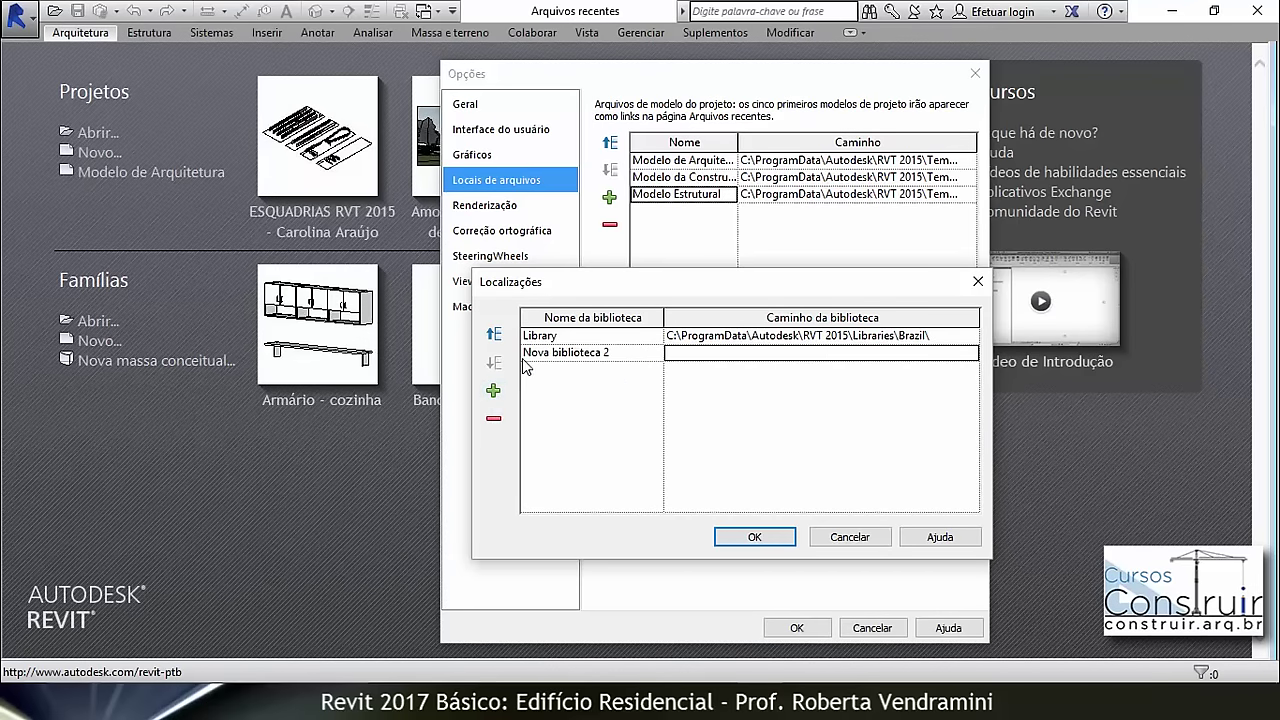
left_click(703, 352)
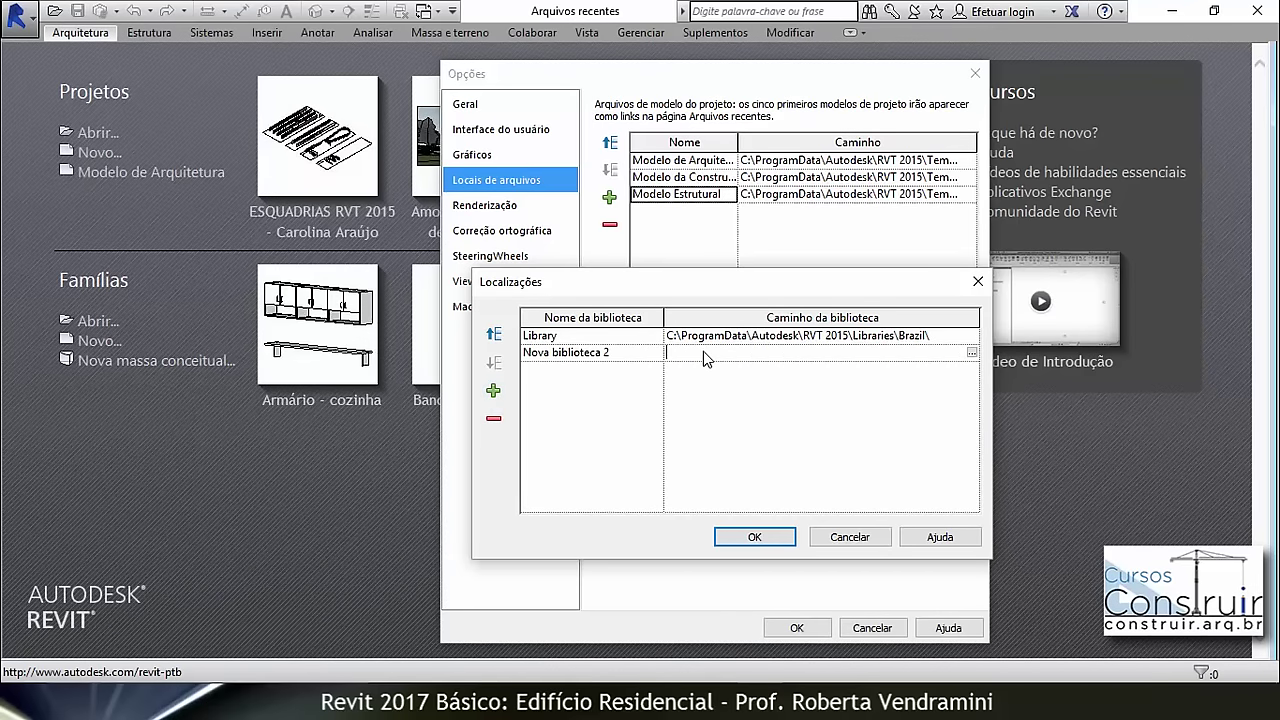
left_click(971, 352)
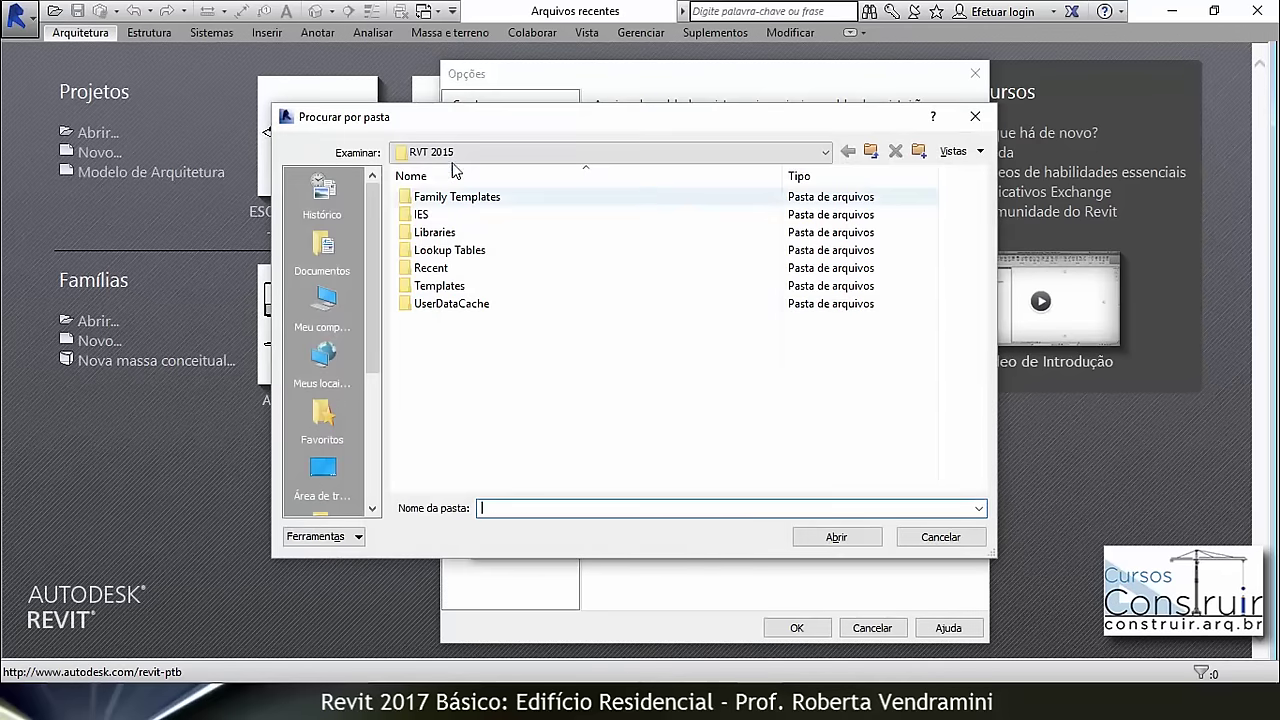
left_click(456, 233)
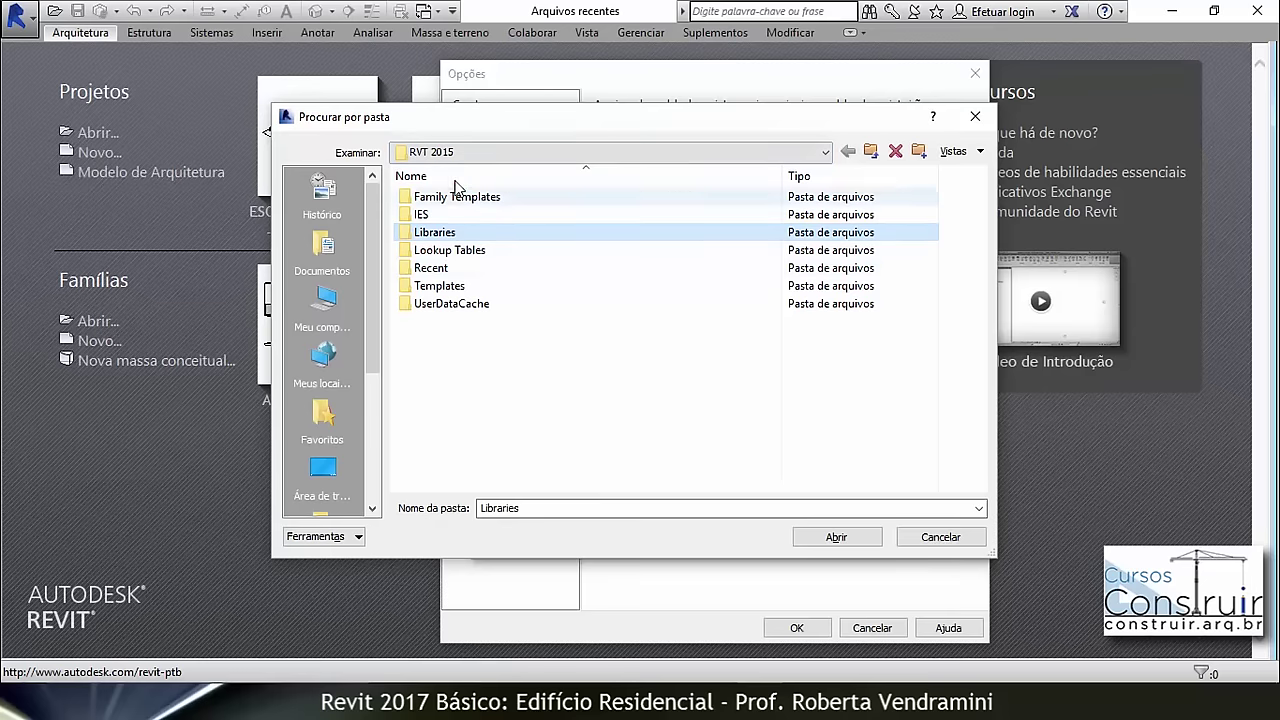
double_click(452, 236)
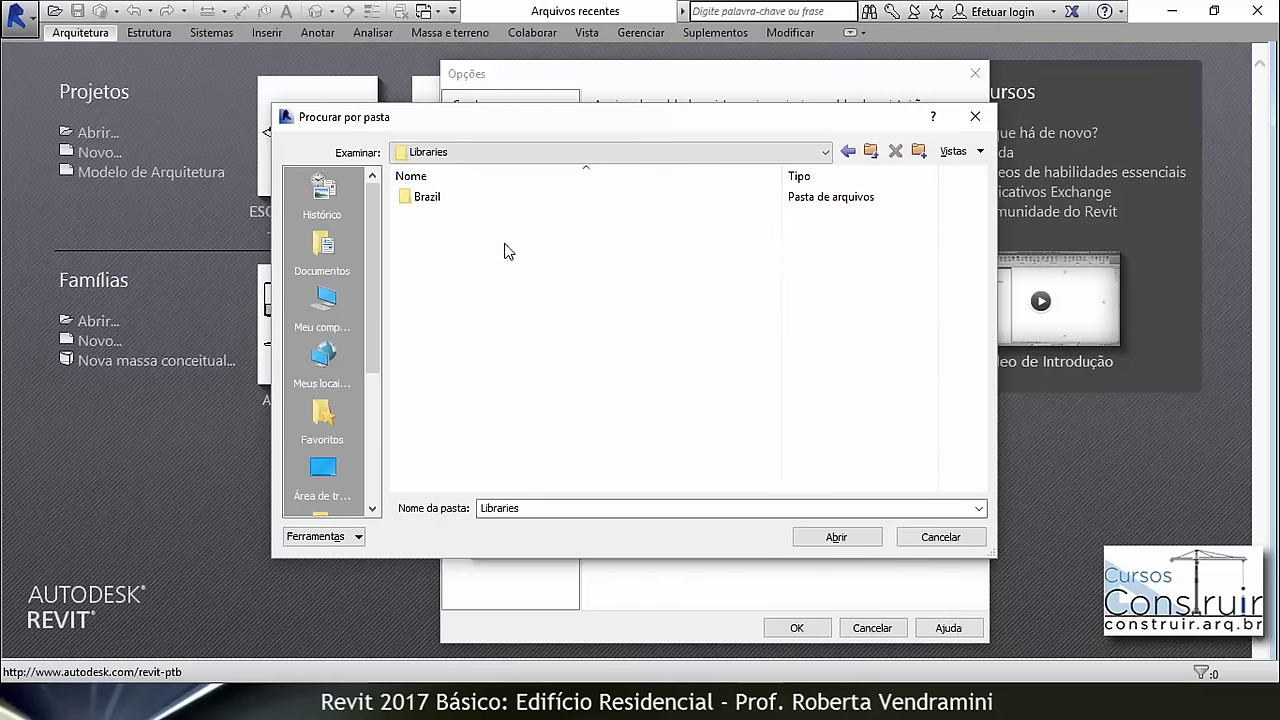
left_click(428, 200)
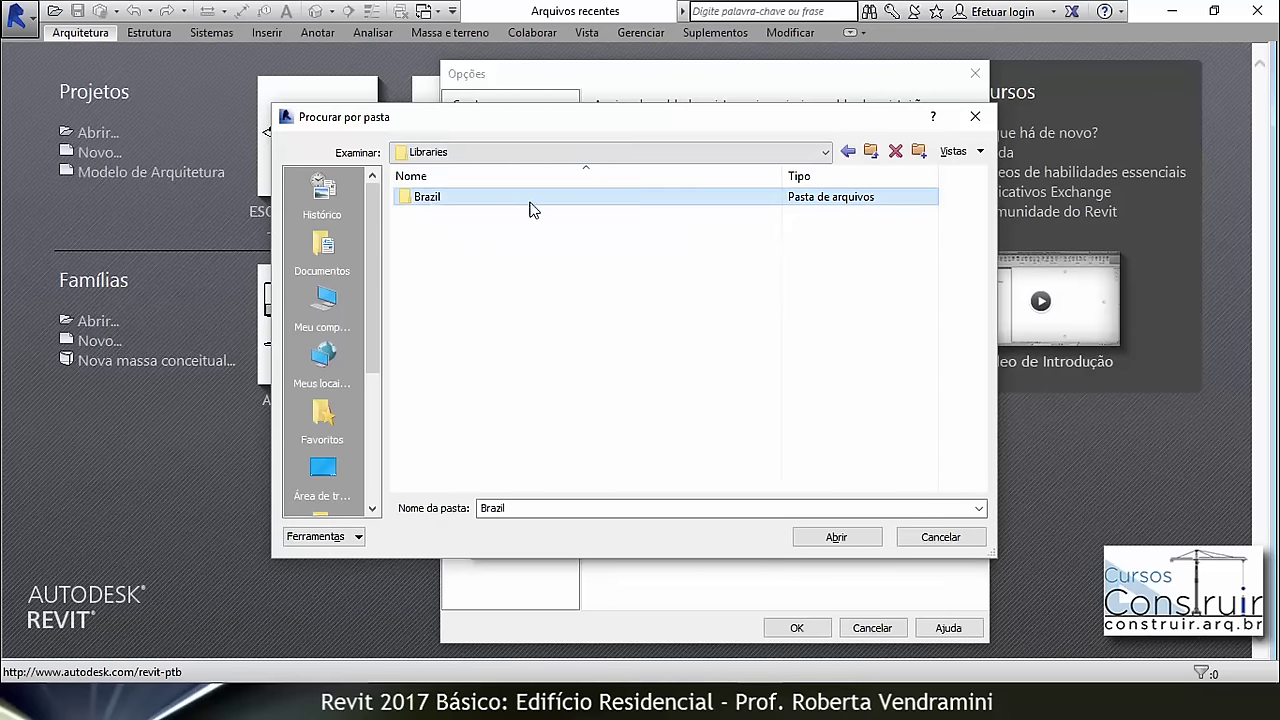
left_click(830, 537)
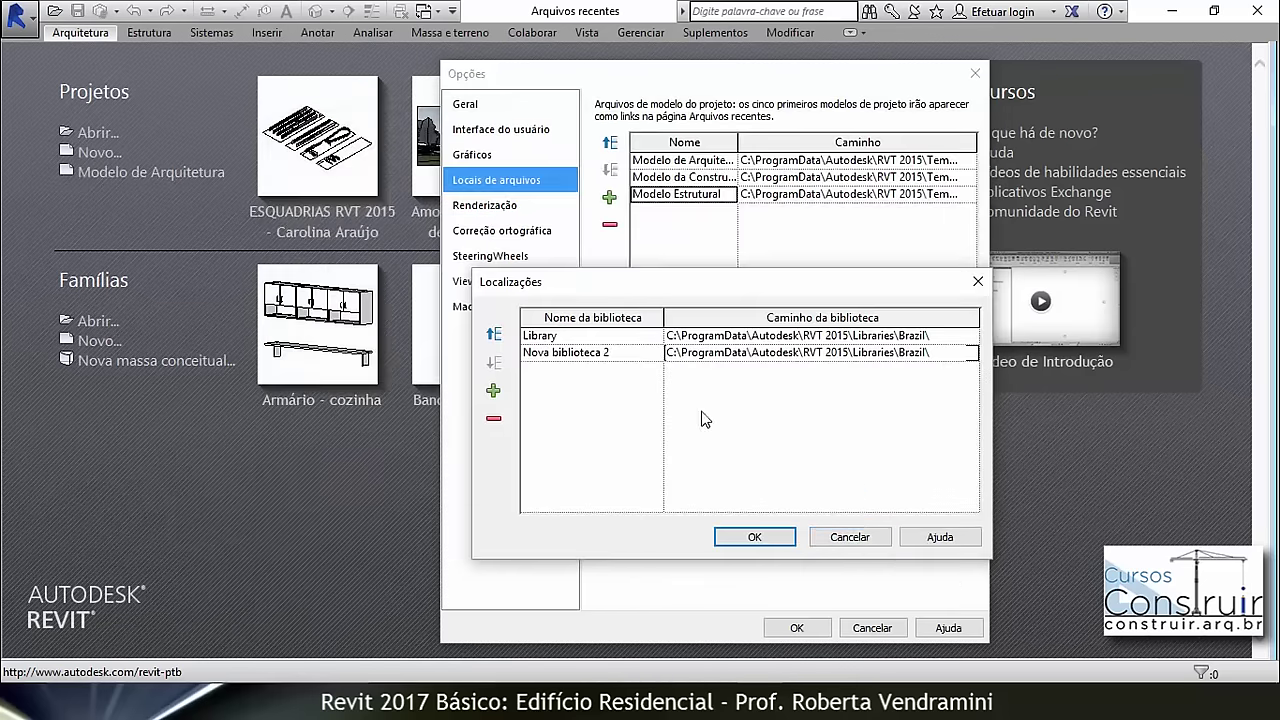
Step: Rename the new entry Library 1, delete it, and confirm the library locations
left_click(614, 358)
left_click(616, 358)
left_click_drag(622, 353, 522, 355)
type("L")
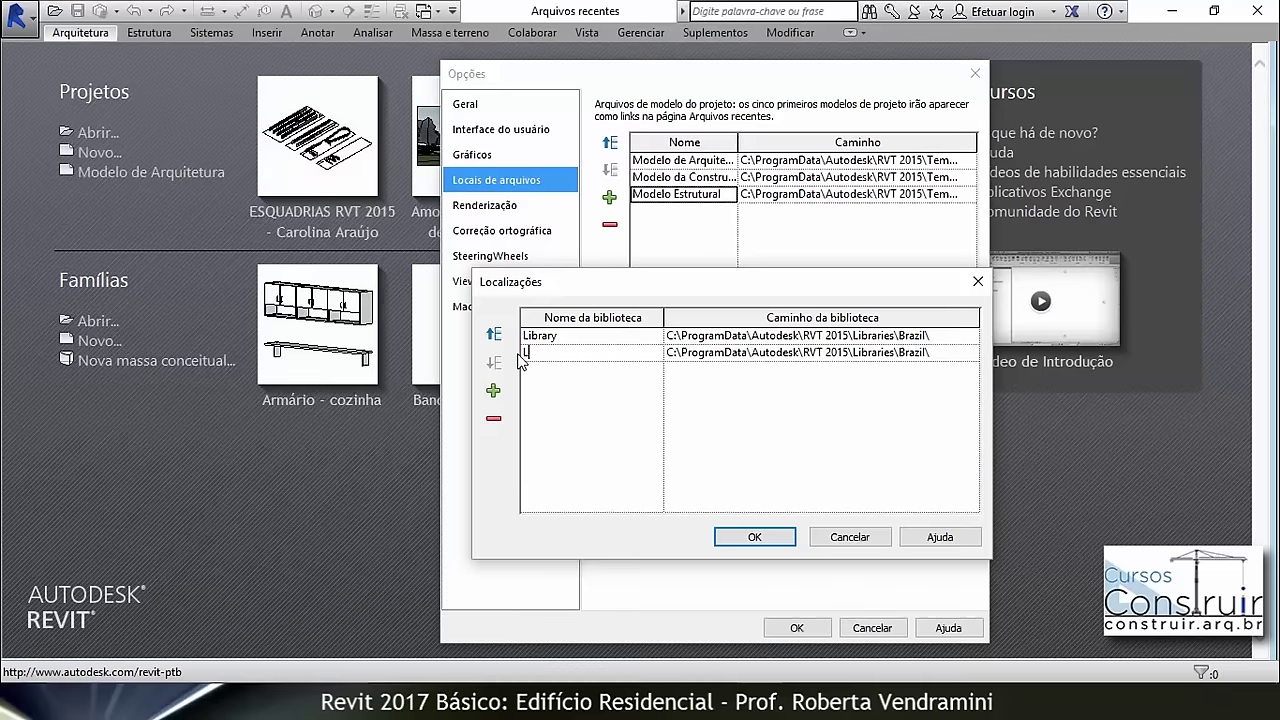
type("ibrary 1")
left_click(600, 423)
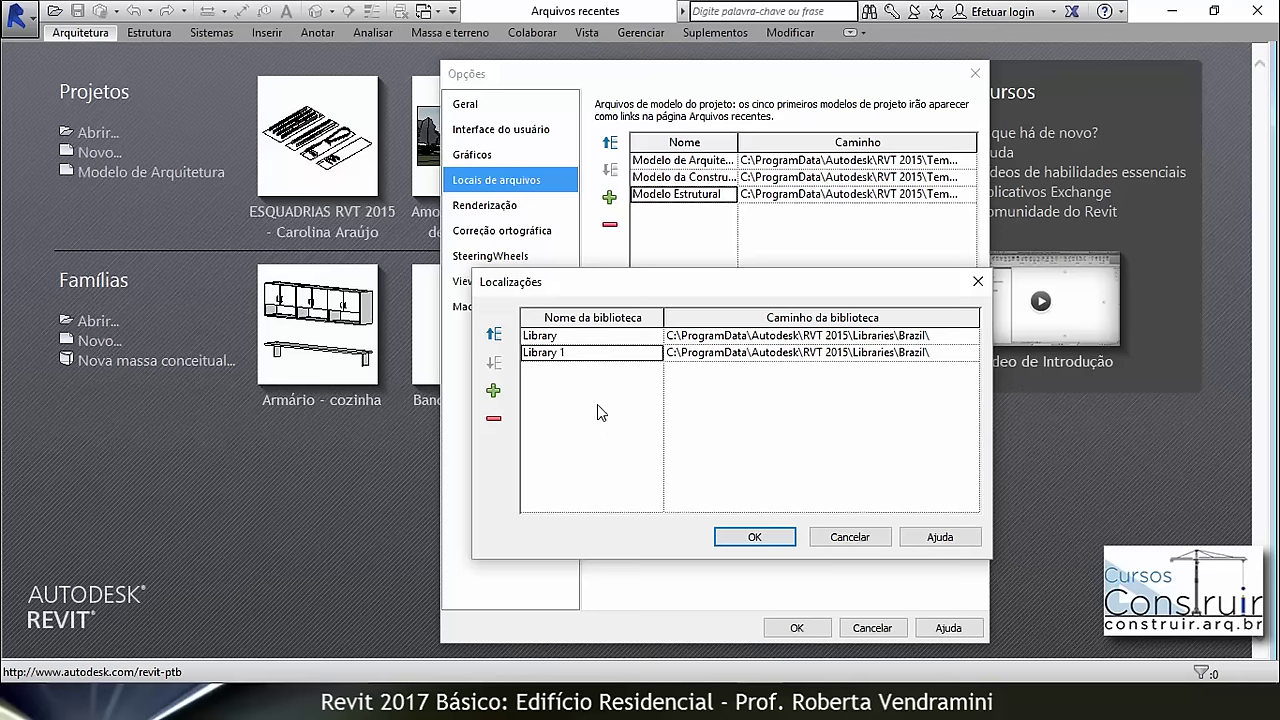
left_click(683, 354)
left_click(493, 418)
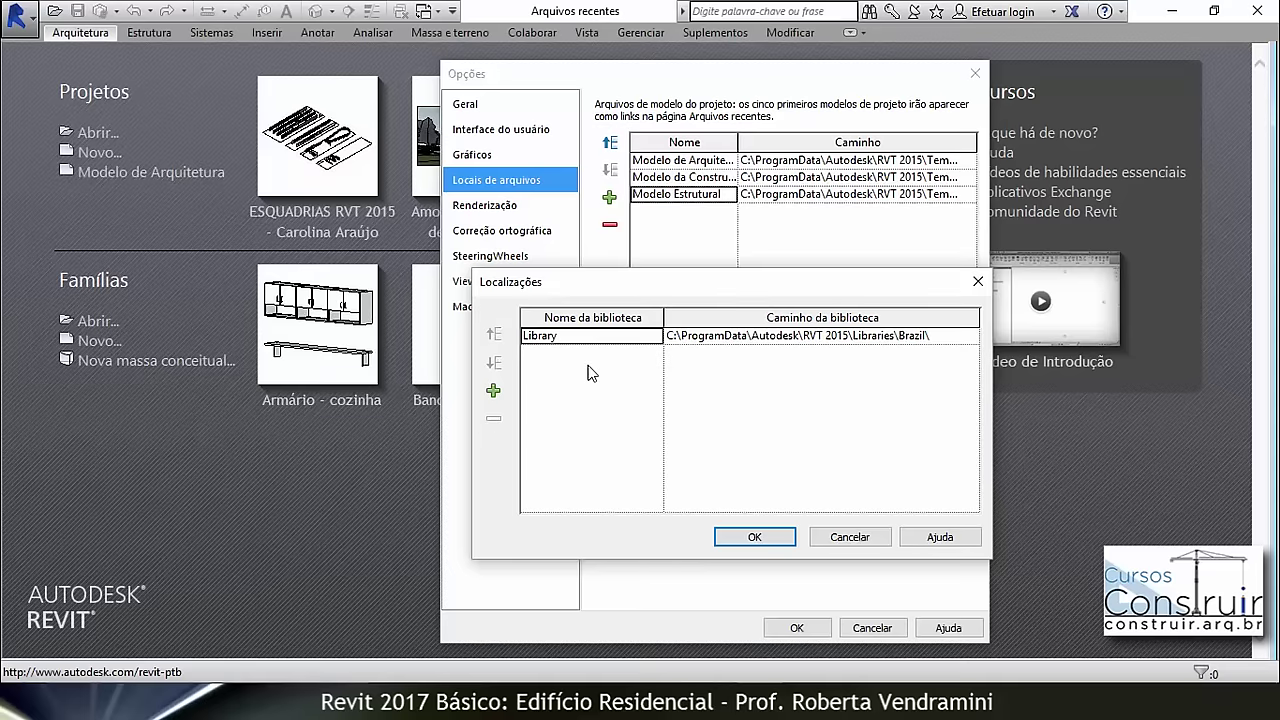
left_click(760, 540)
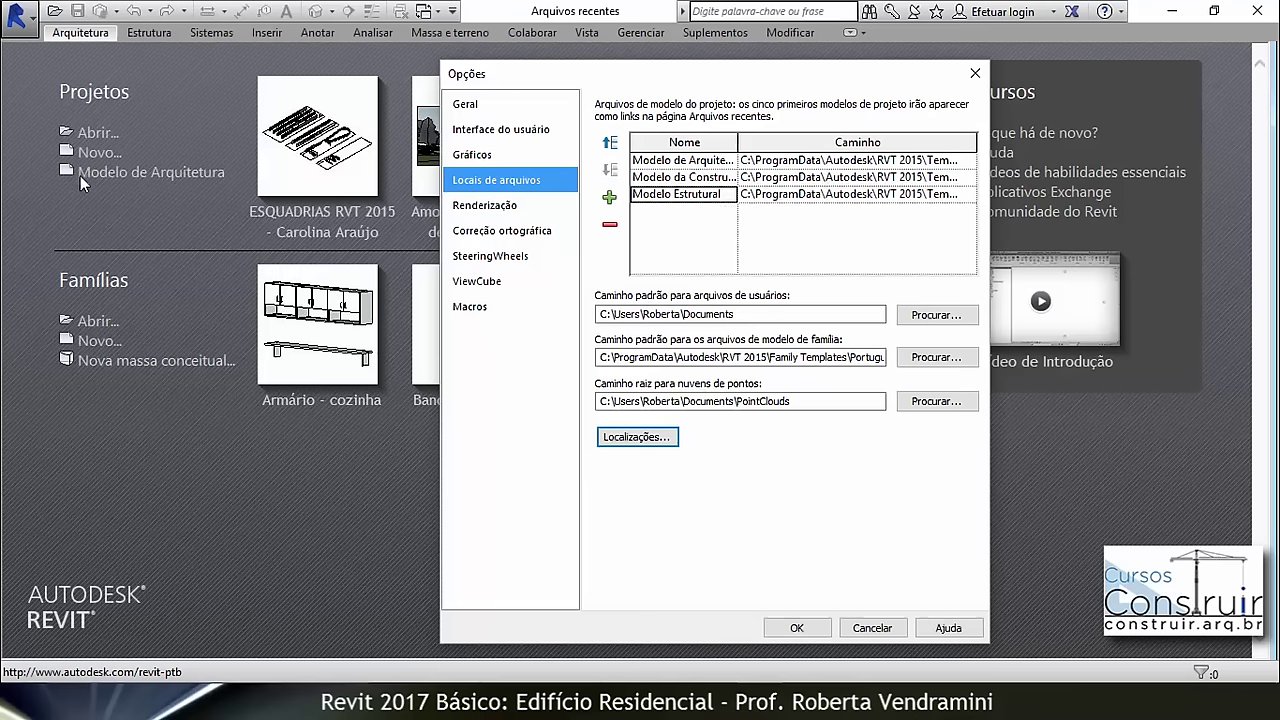
Step: Apply the Options, create a new project, and verify Carregar família browses the Brazil library
left_click(797, 627)
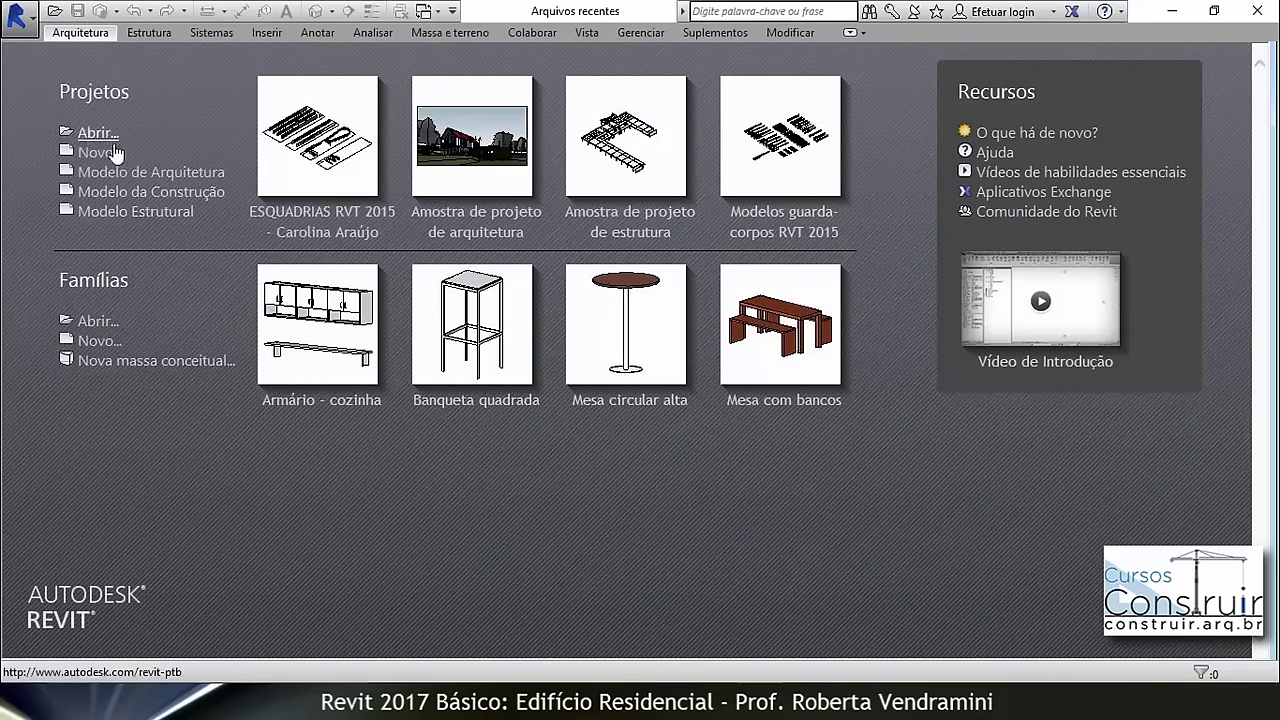
left_click(184, 175)
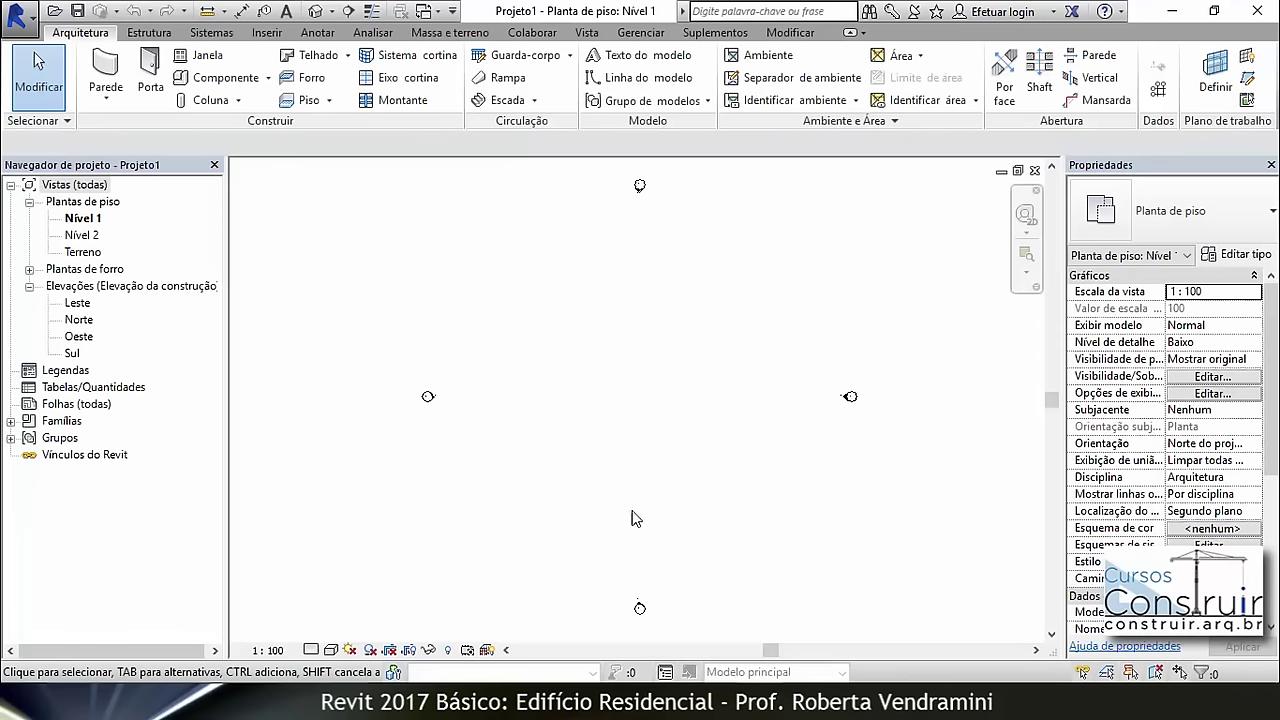
left_click(252, 36)
left_click(890, 85)
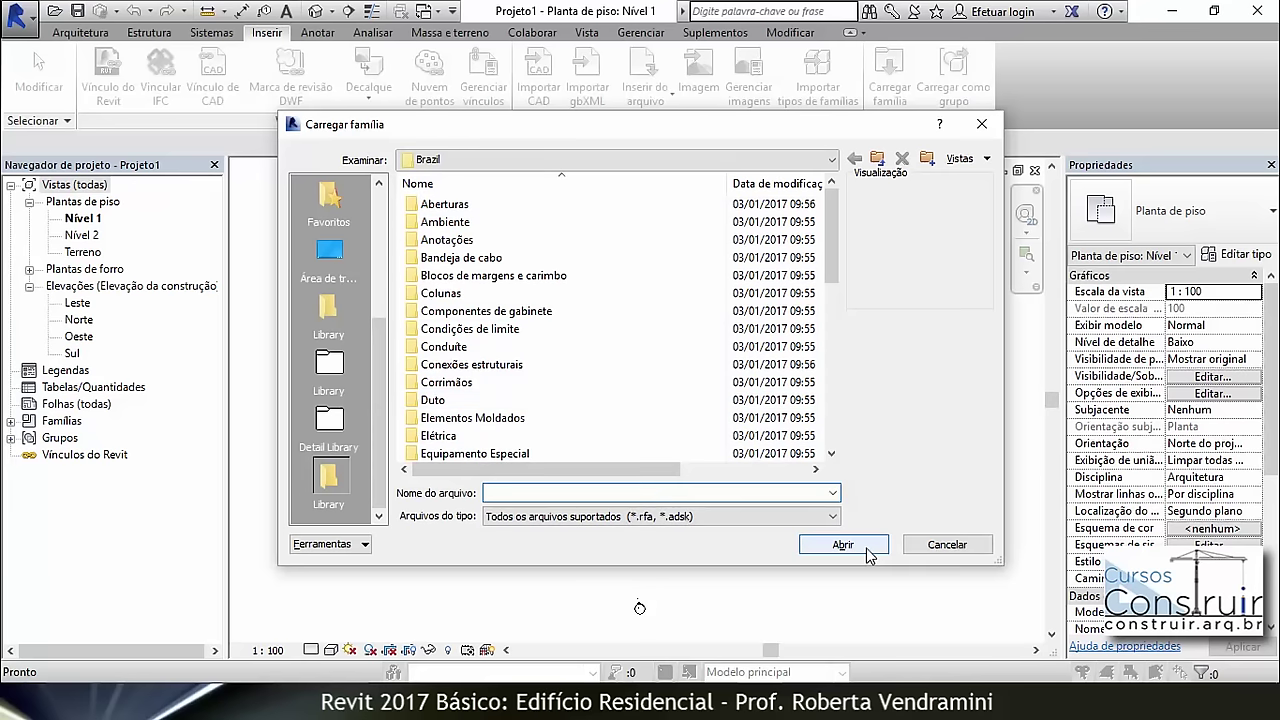
left_click(905, 549)
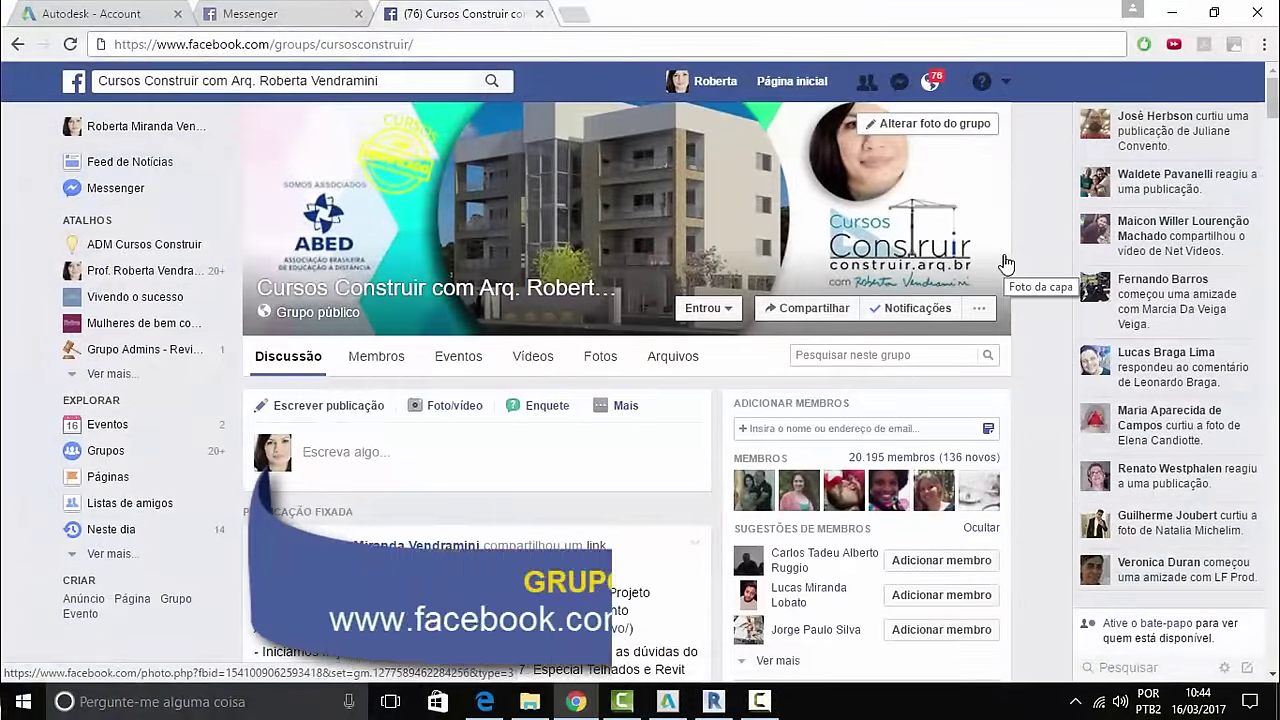
scroll(1005, 262, "down", 1)
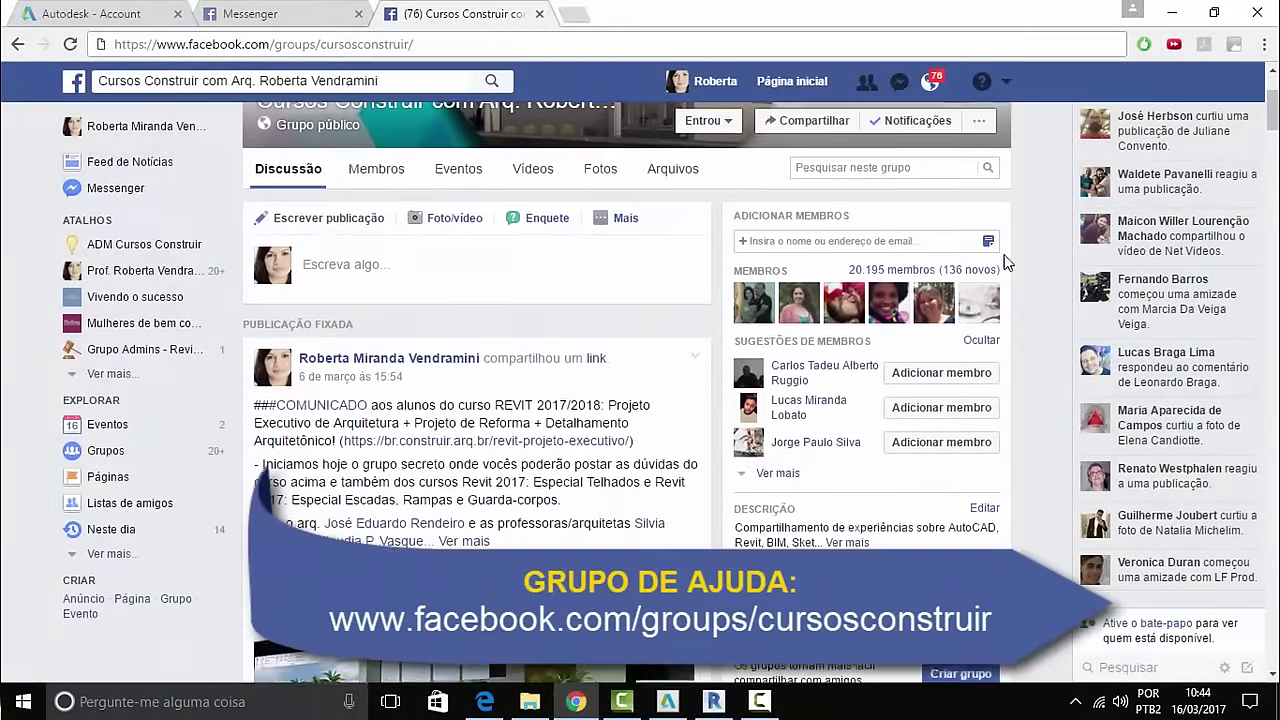
scroll(1005, 262, "down", 1)
scroll(1005, 262, "down", 2)
scroll(1005, 262, "down", 3)
scroll(1005, 262, "down", 1)
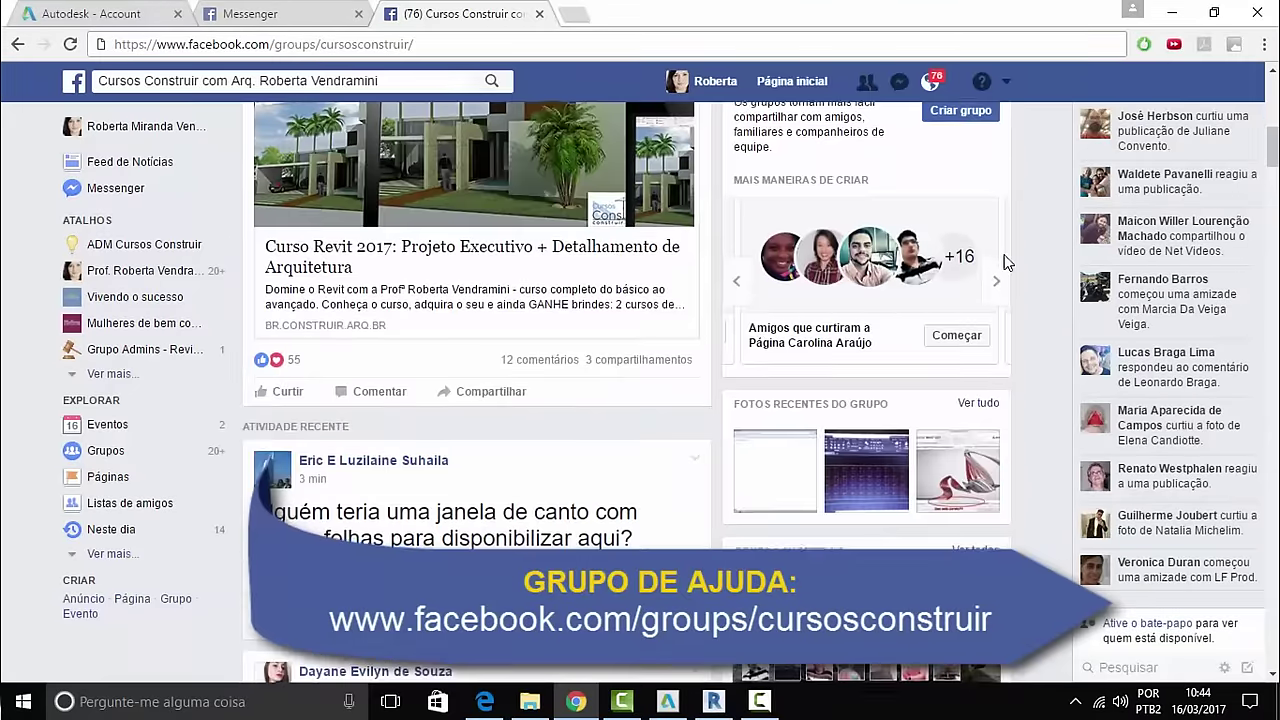
scroll(1005, 262, "down", 3)
scroll(1005, 262, "down", 2)
scroll(1005, 262, "down", 4)
scroll(1005, 262, "down", 3)
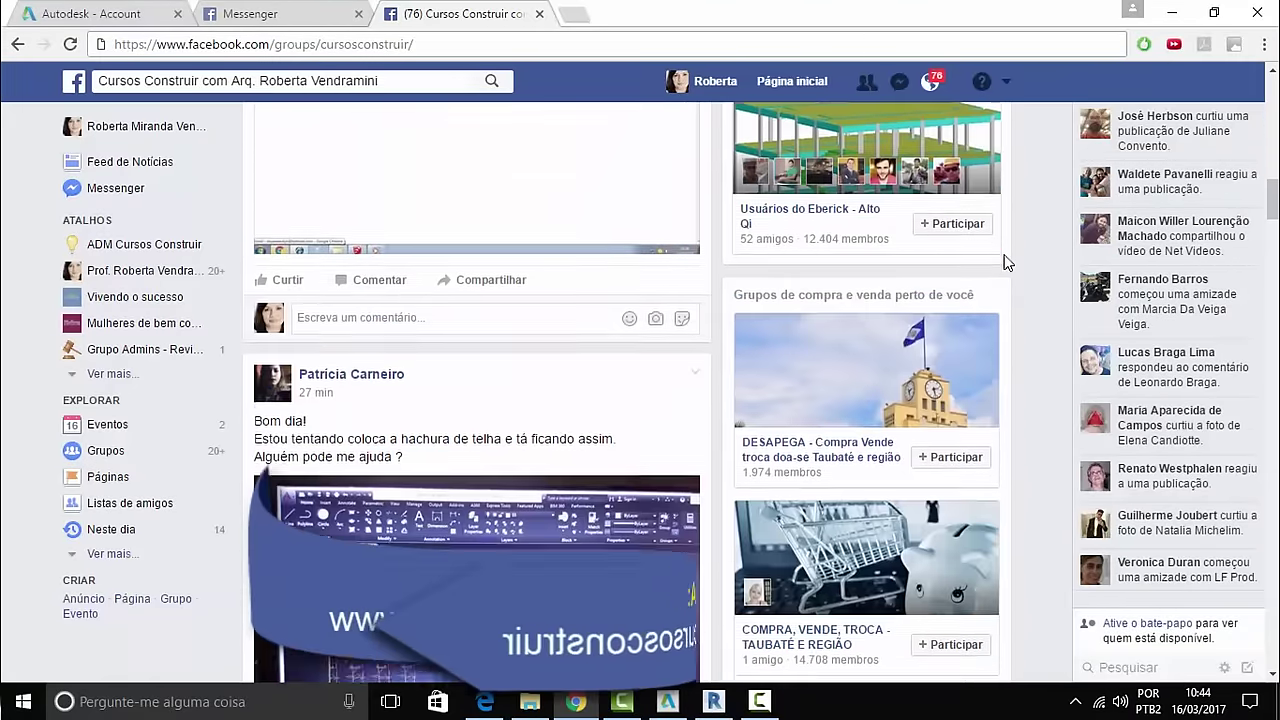
scroll(1005, 262, "down", 2)
scroll(1005, 262, "down", 1)
scroll(1005, 262, "down", 3)
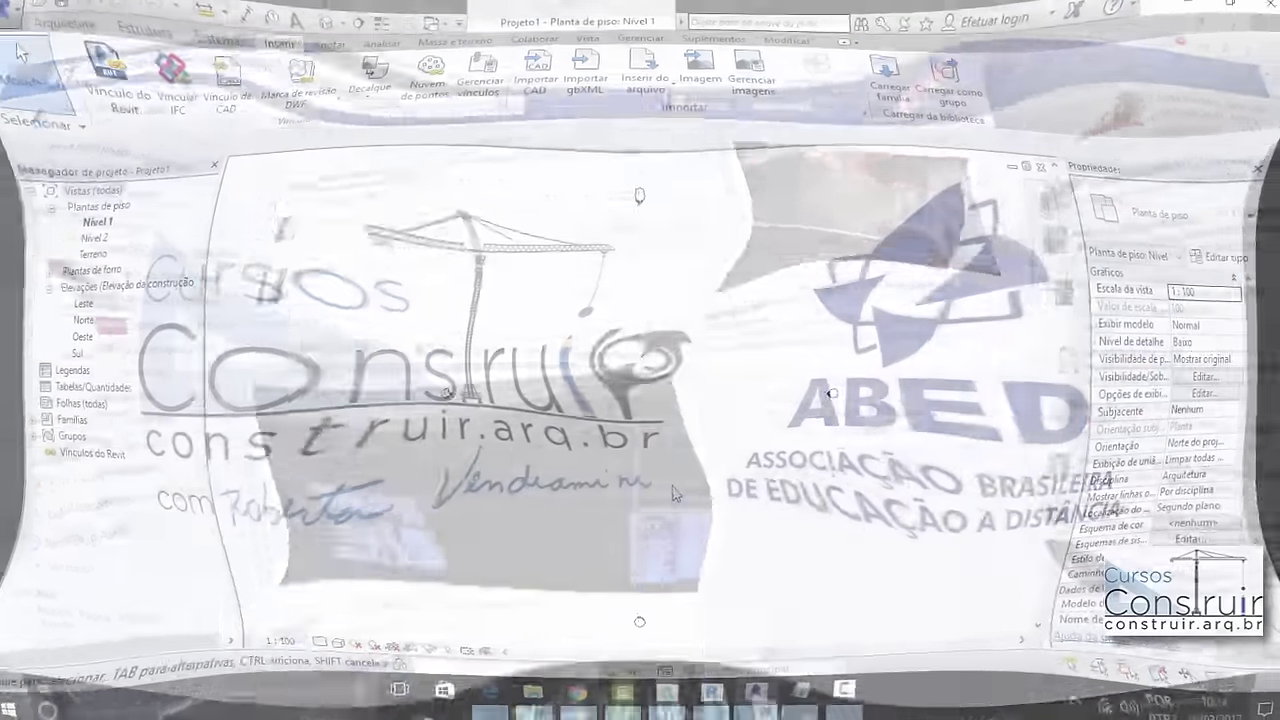